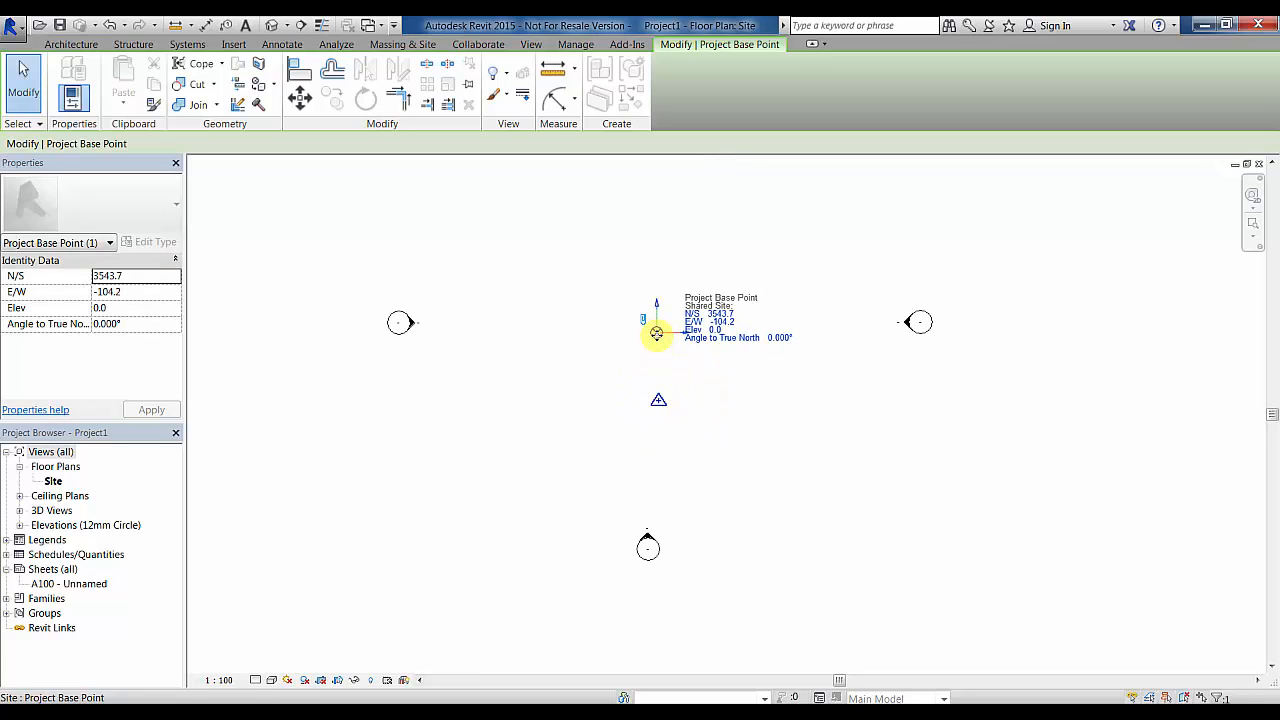
- Drag the project base point down onto the survey point among the four elevation markers
left_click_drag(657, 332, 659, 399)
left_click(793, 440)
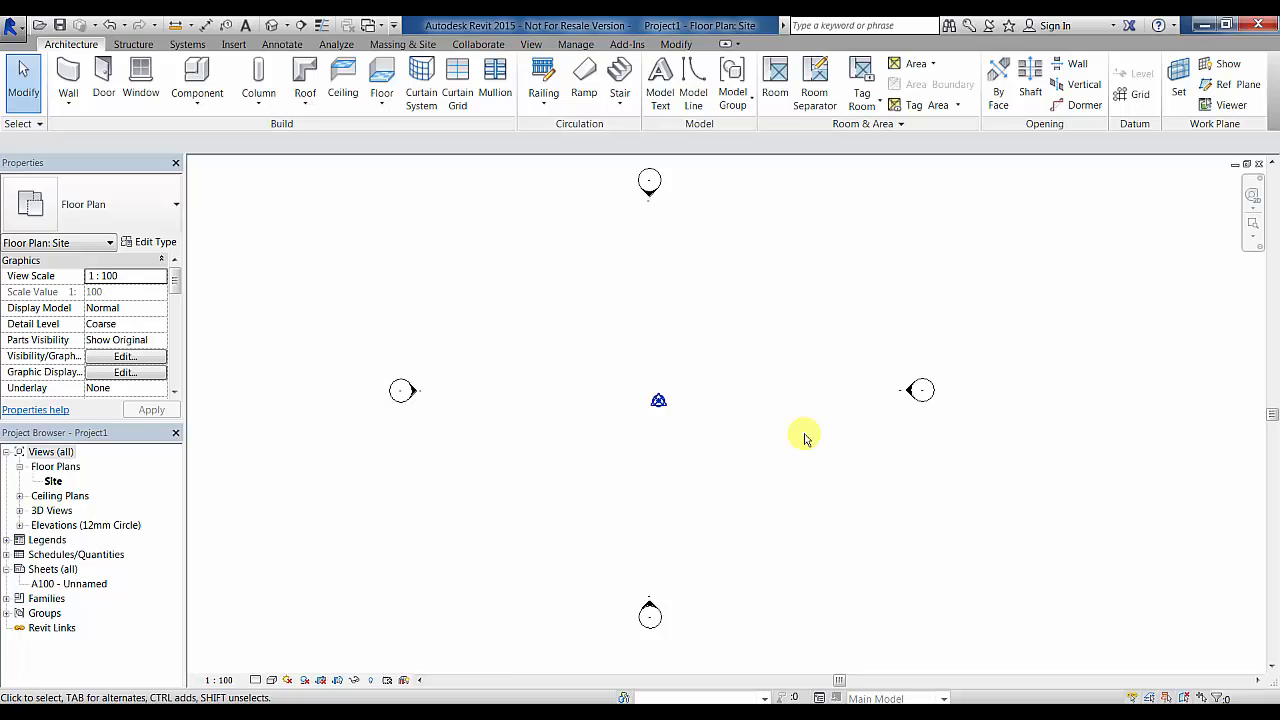
left_click(660, 402)
left_click_drag(659, 401, 709, 356)
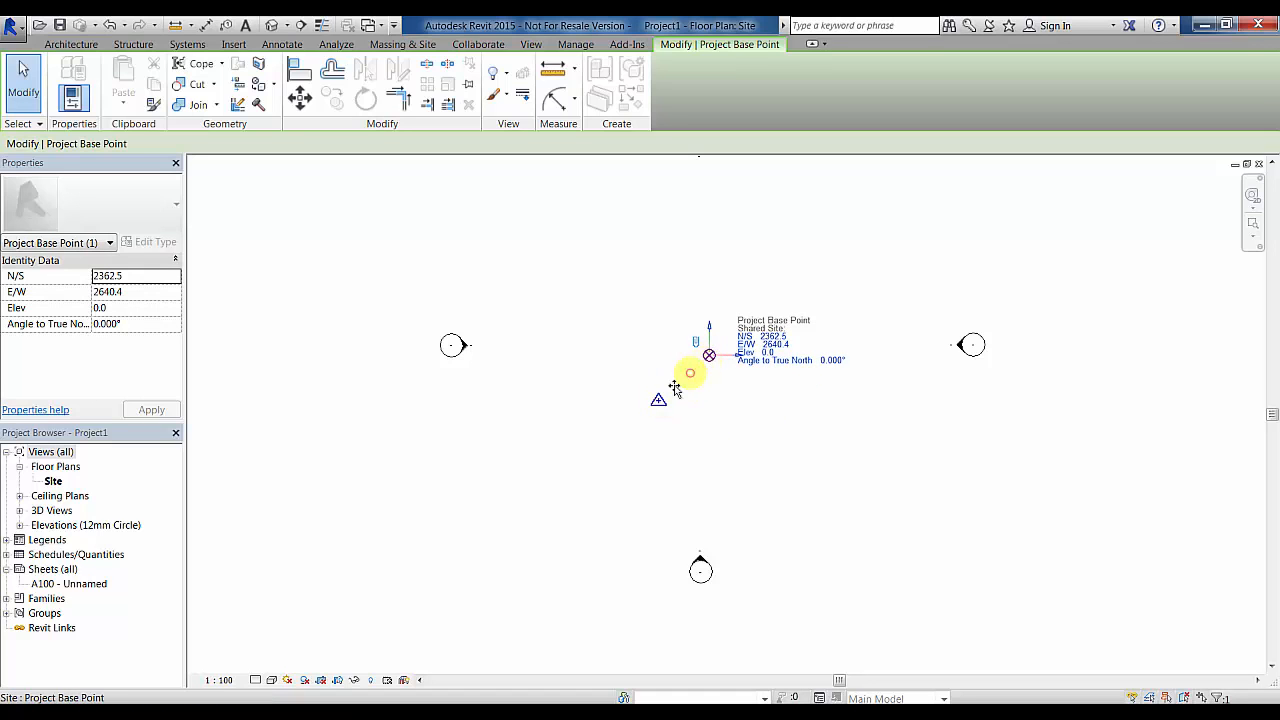
key("ctrl+z")
left_click(592, 325)
left_click_drag(605, 354, 688, 455)
left_click(688, 94)
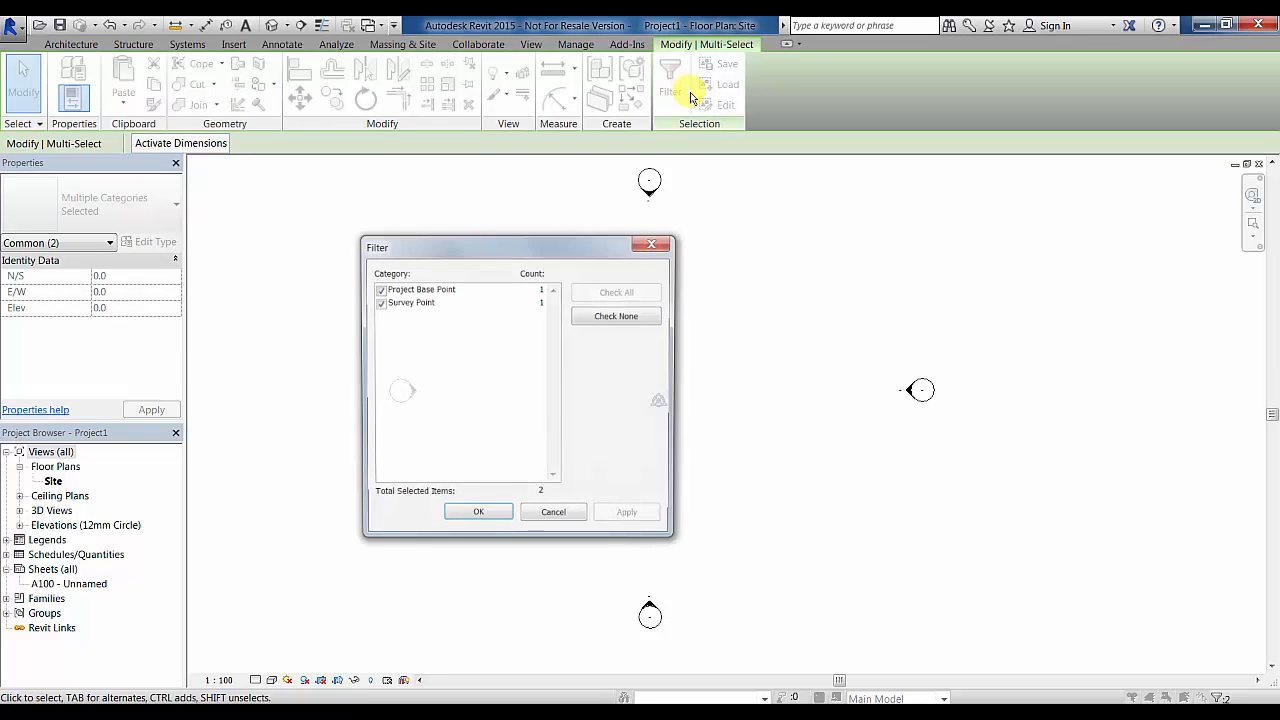
left_click(379, 289)
left_click(478, 517)
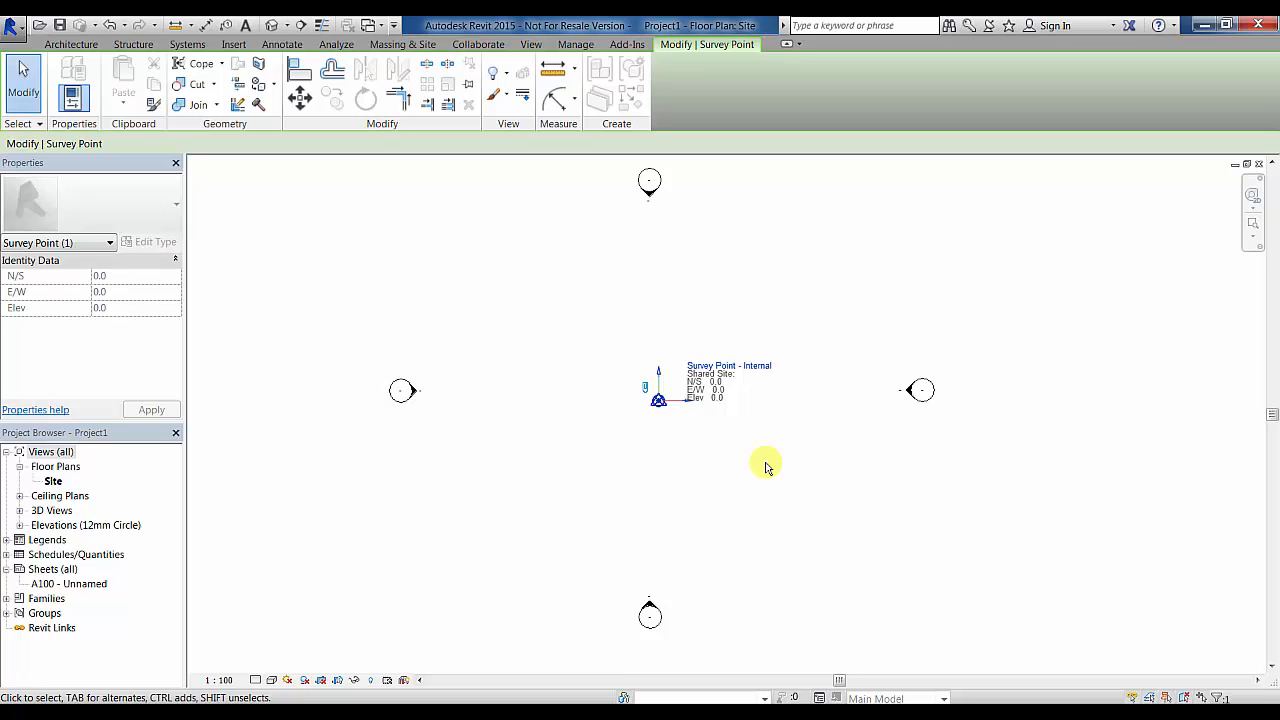
left_click(765, 467)
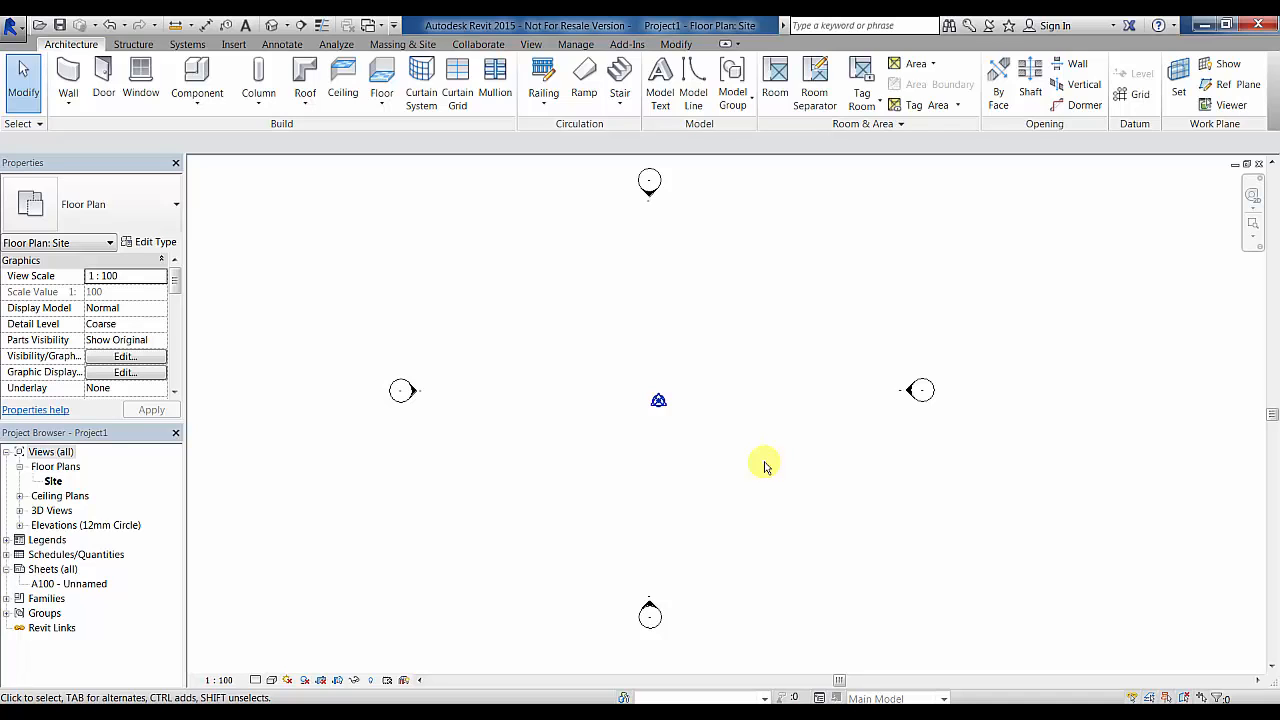
- Link Project House.rcp as a point cloud with Auto - Origin to Origin positioning
left_click(233, 46)
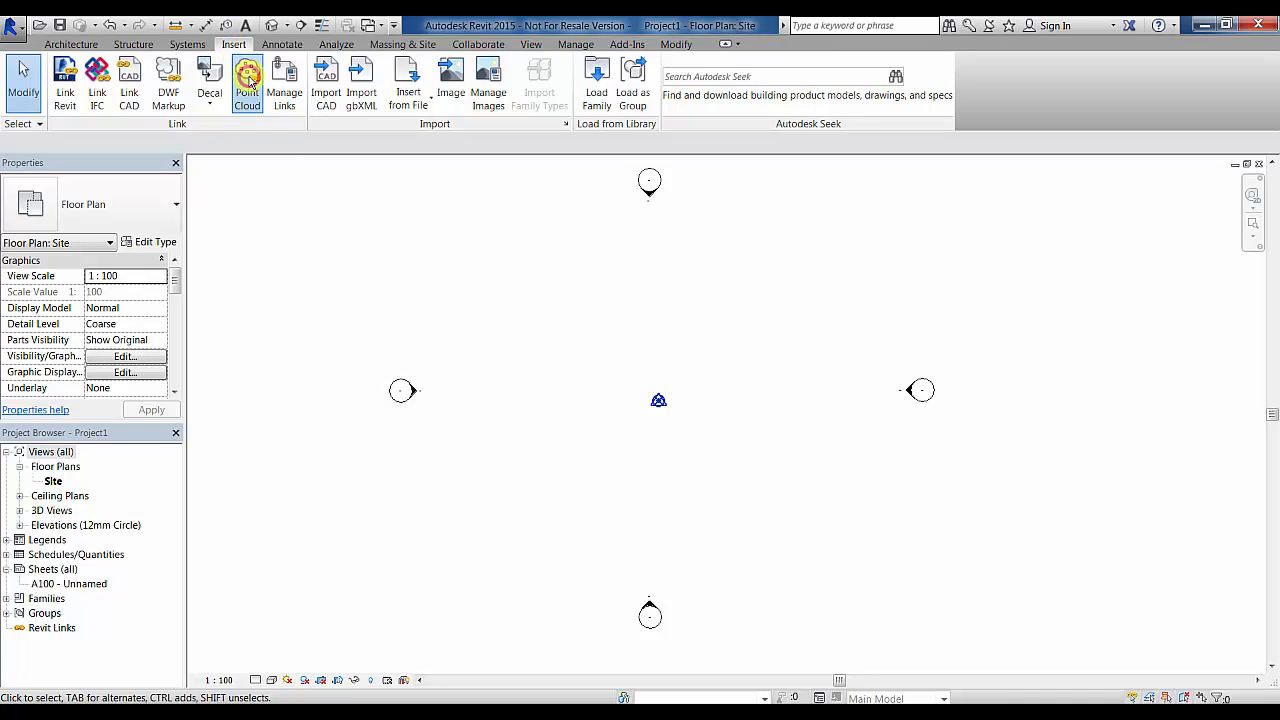
left_click(249, 82)
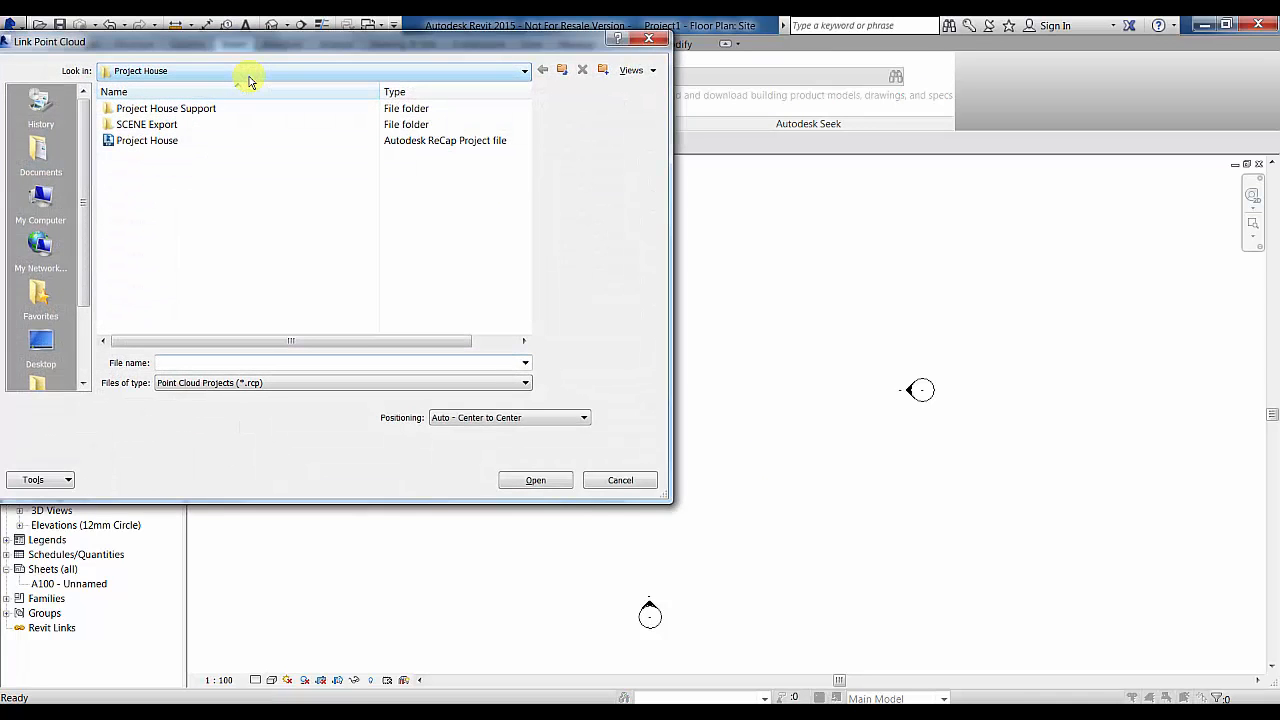
left_click(148, 141)
left_click_drag(214, 340, 177, 346)
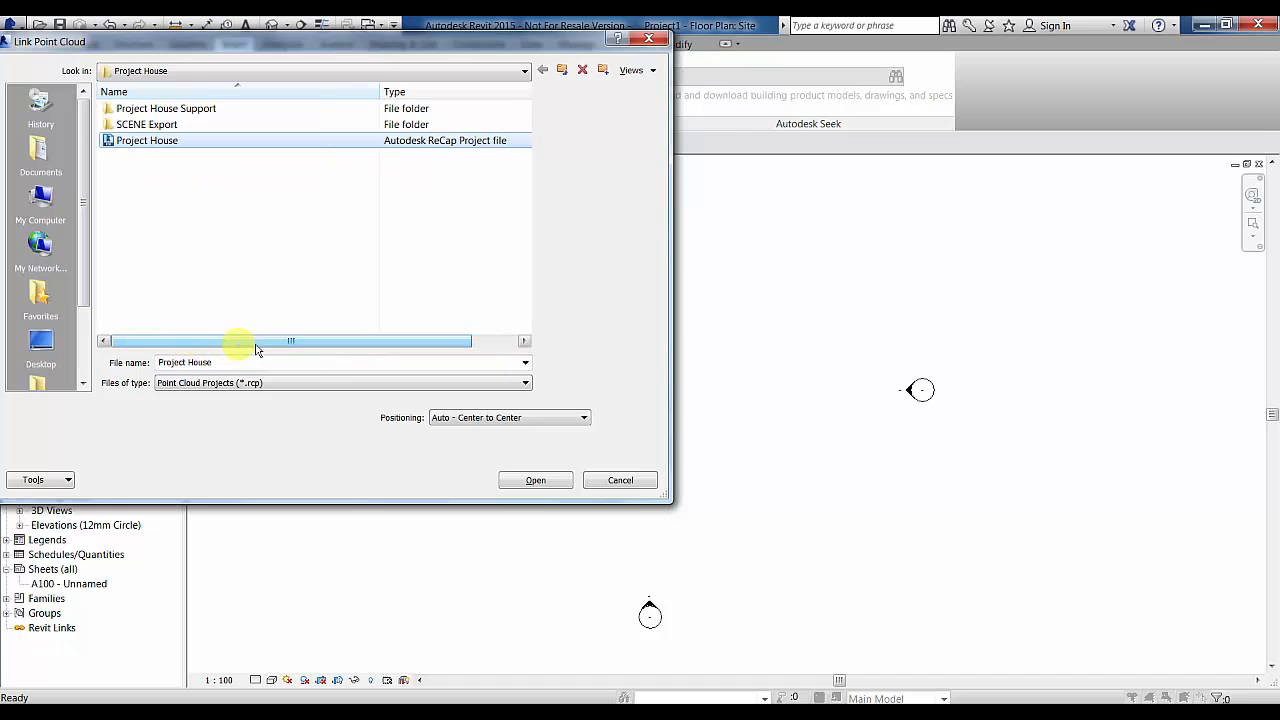
left_click(534, 418)
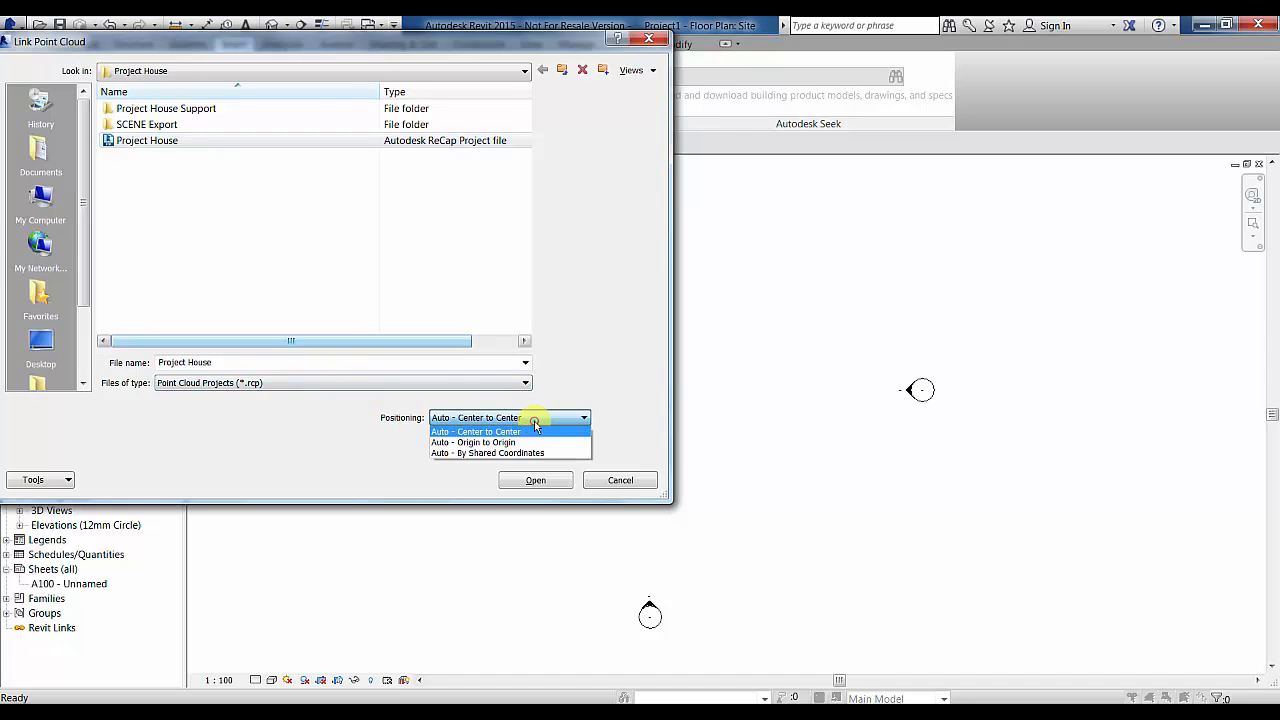
left_click(531, 441)
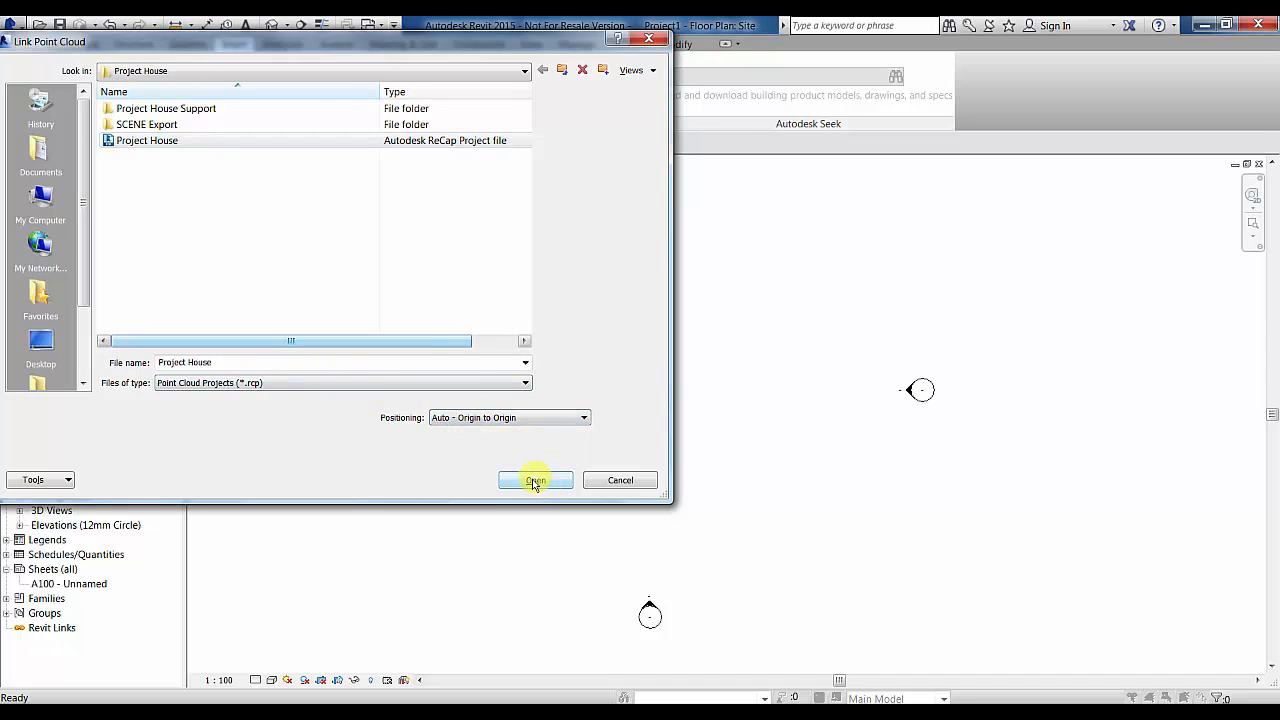
left_click(535, 481)
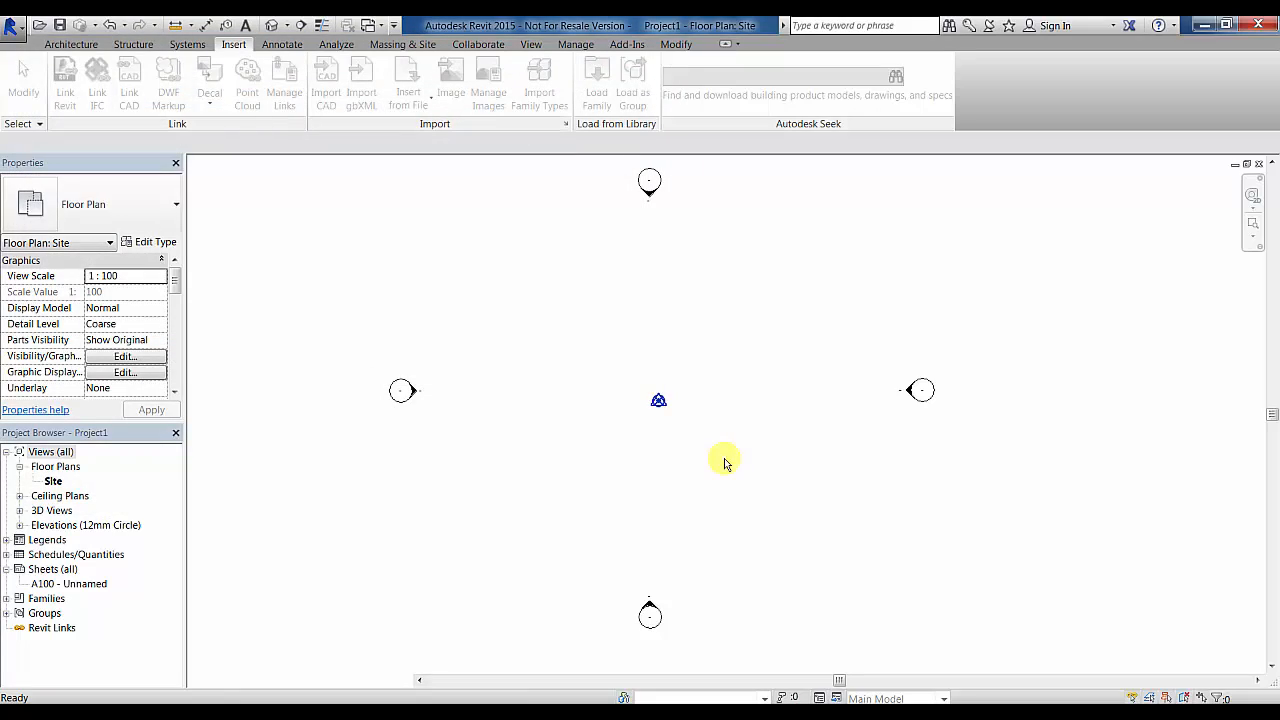
- Zoom out to show the whole scanned site, then bring up the view's Visibility/Graphics settings
scroll(352, 424, "down", 4)
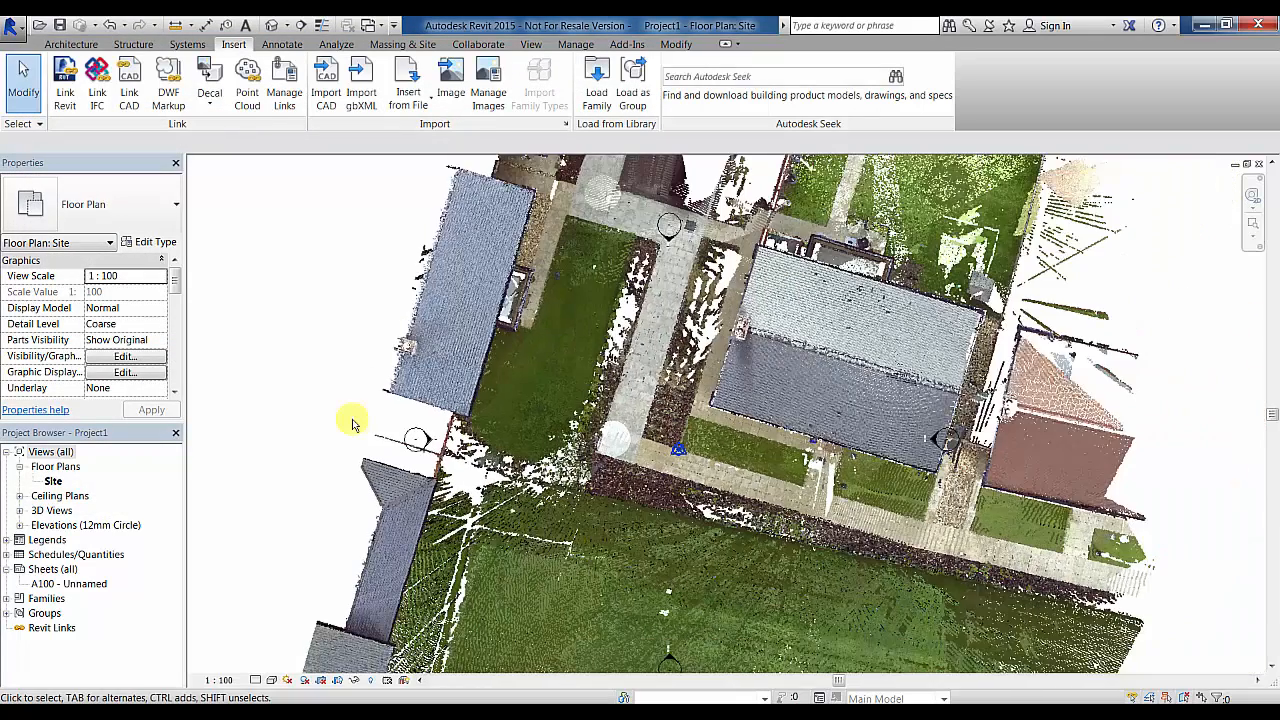
scroll(352, 424, "down", 1)
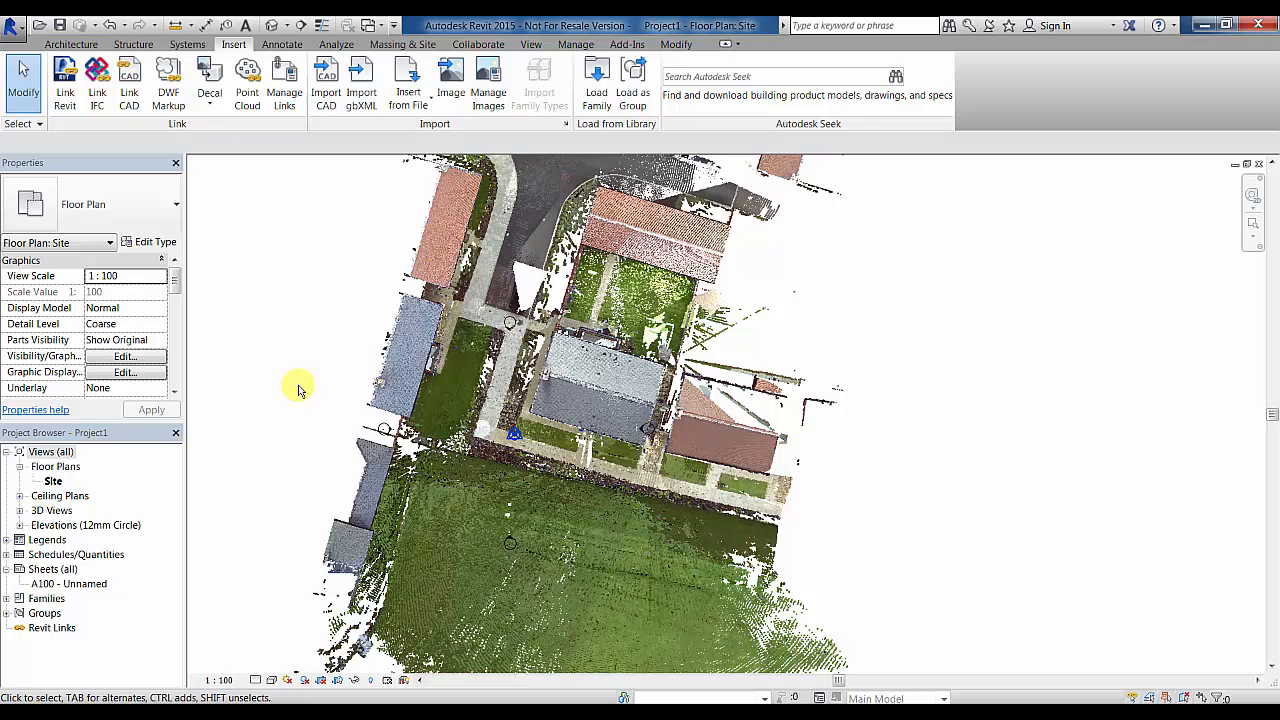
scroll(298, 389, "down", 1)
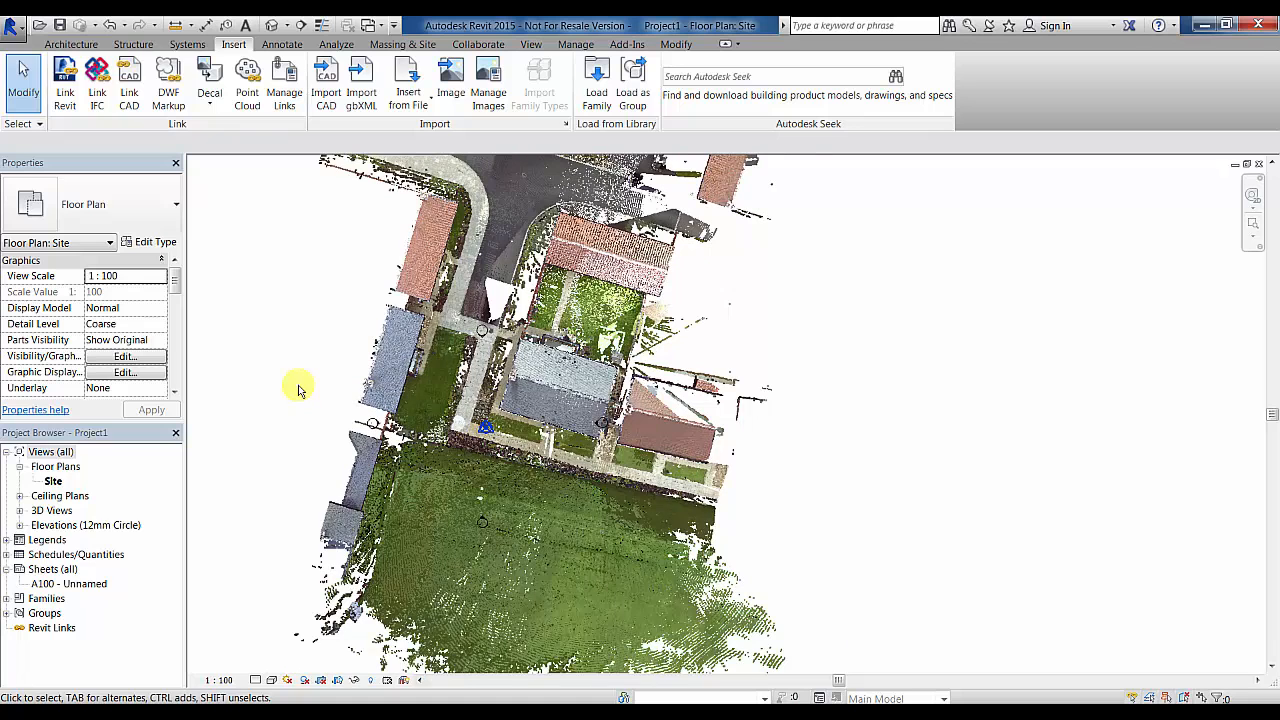
scroll(298, 389, "down", 2)
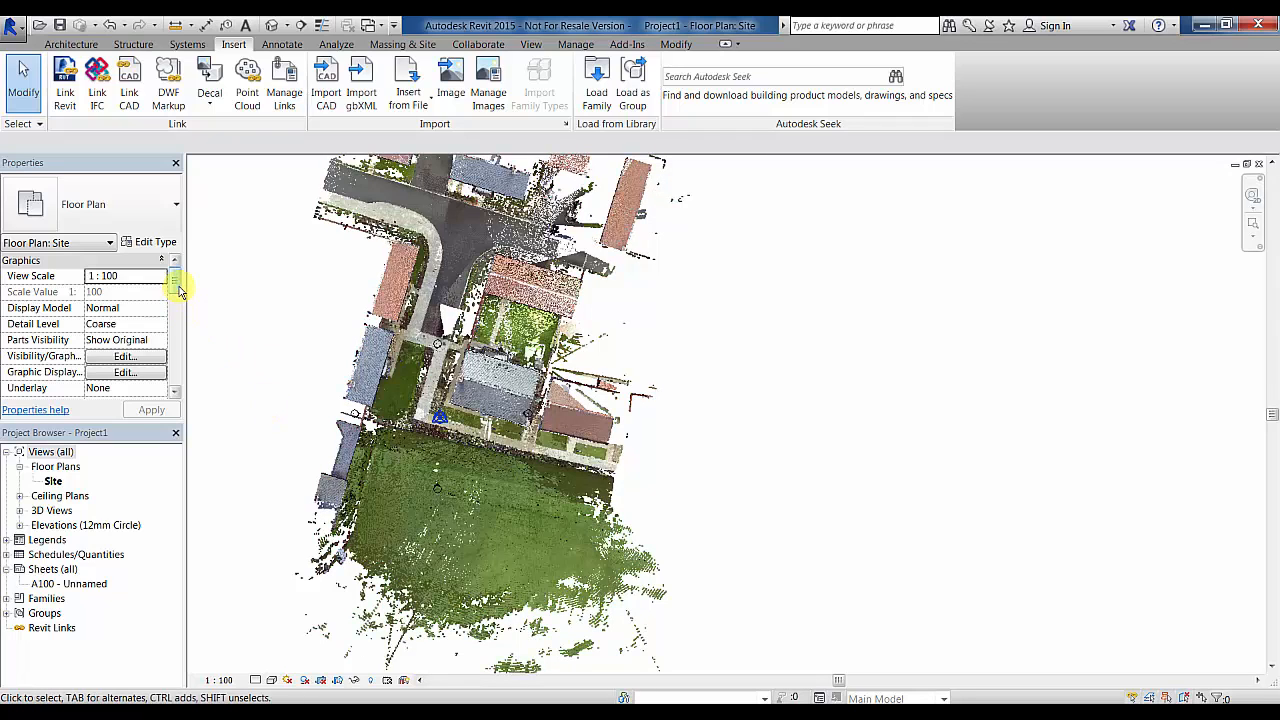
left_click(153, 356)
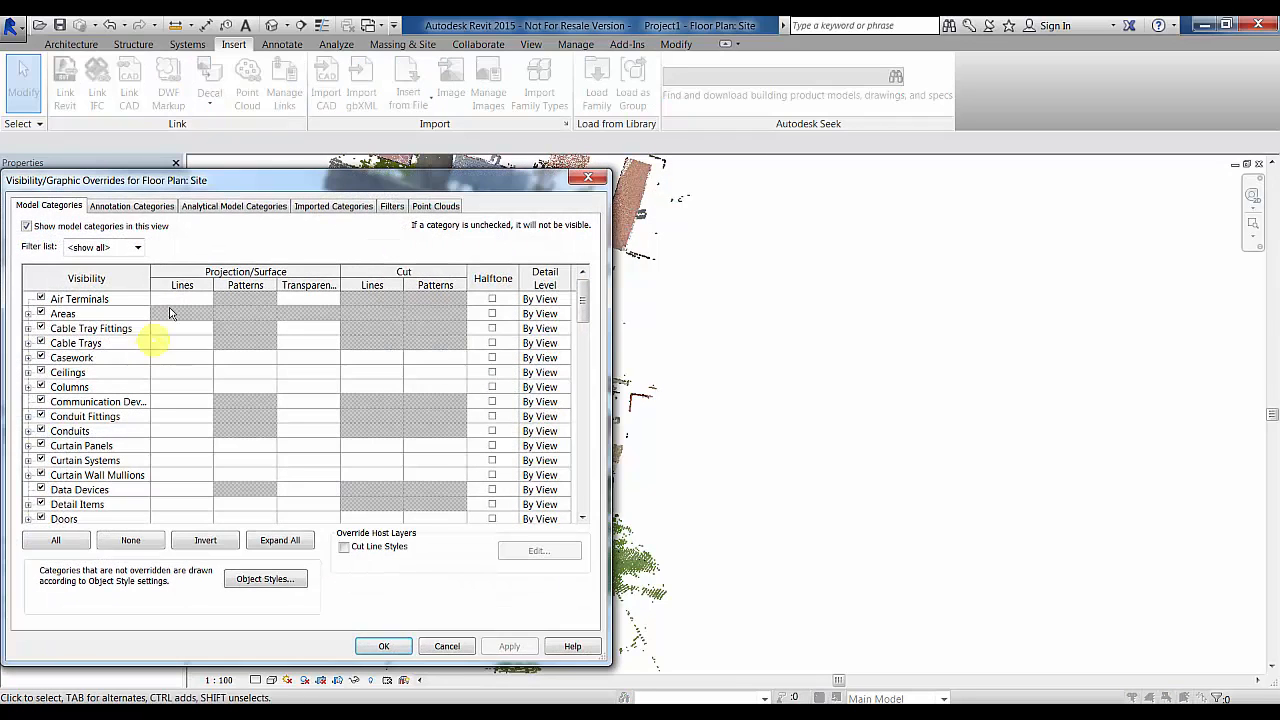
left_click(433, 207)
left_click_drag(328, 180, 364, 185)
left_click_drag(536, 186, 1180, 164)
left_click(707, 238)
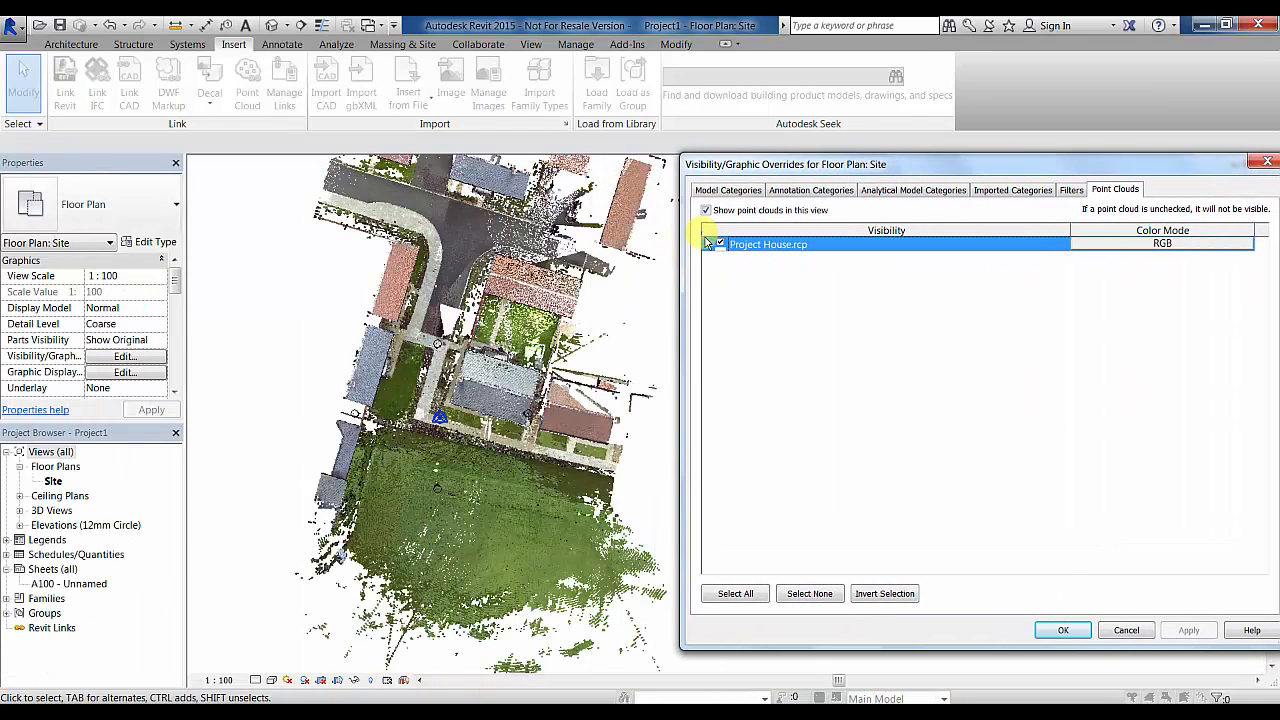
left_click(708, 245)
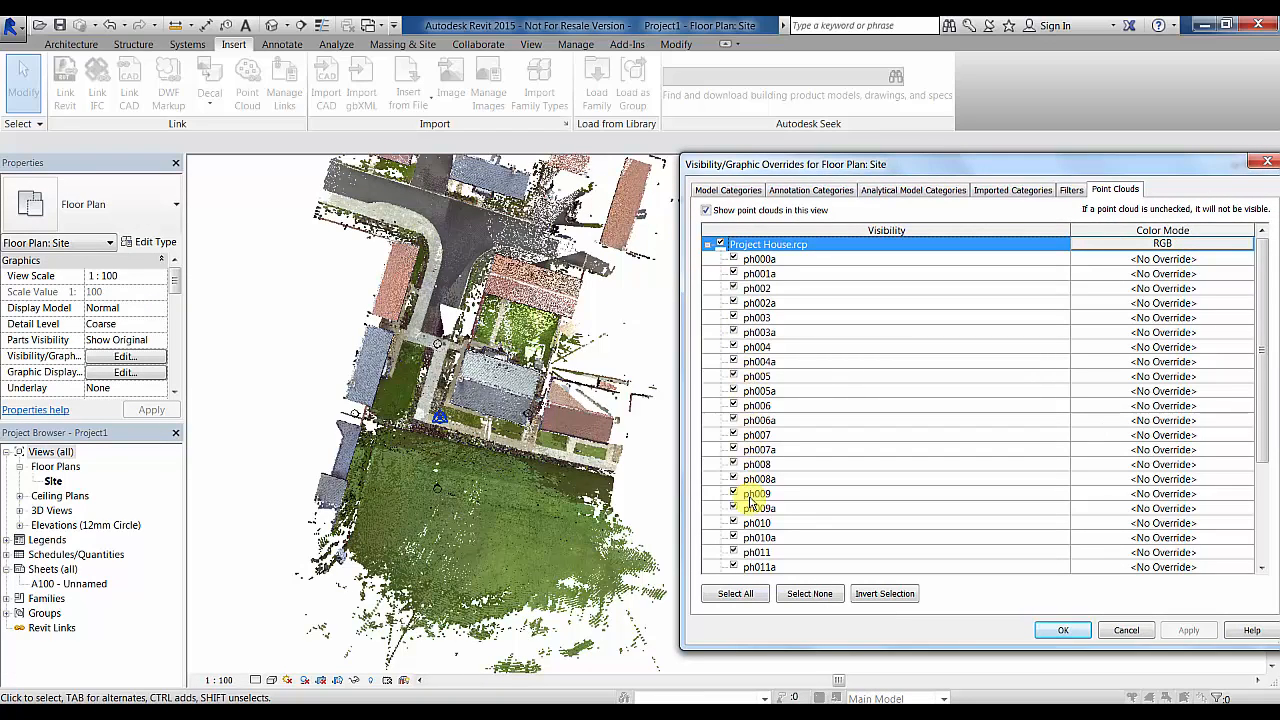
left_click(1150, 246)
left_click(1095, 356)
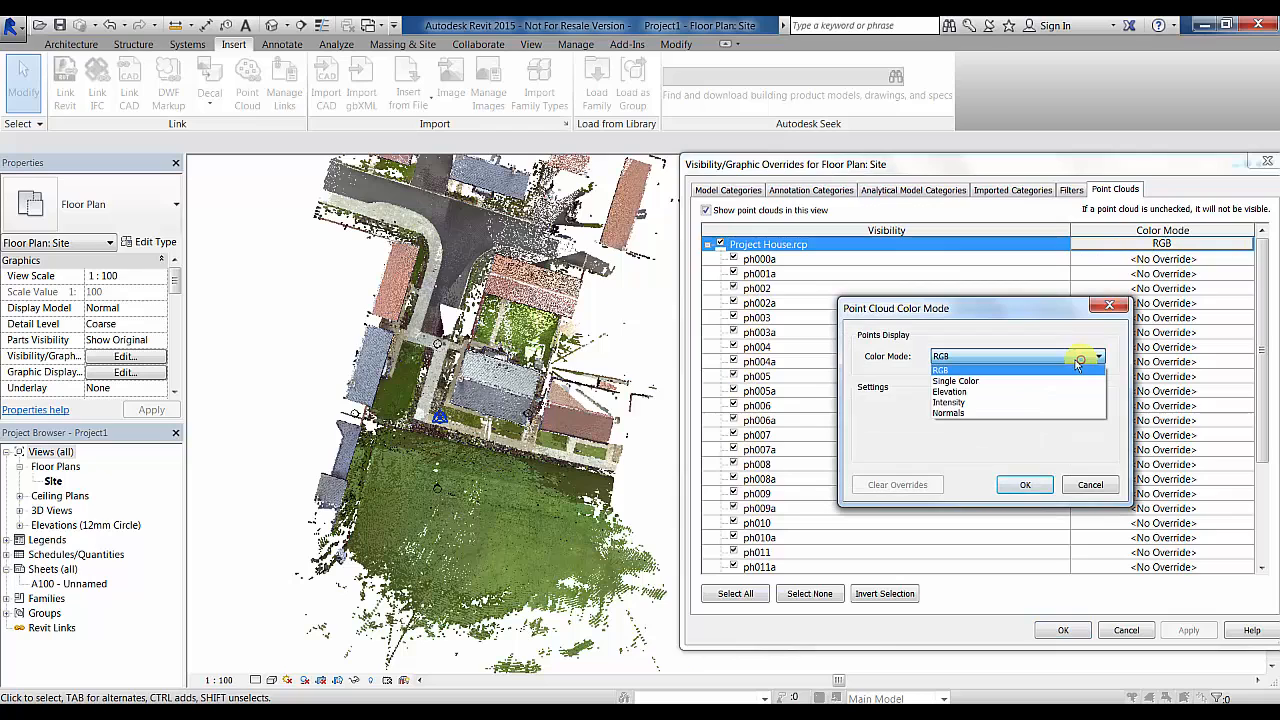
left_click(1052, 356)
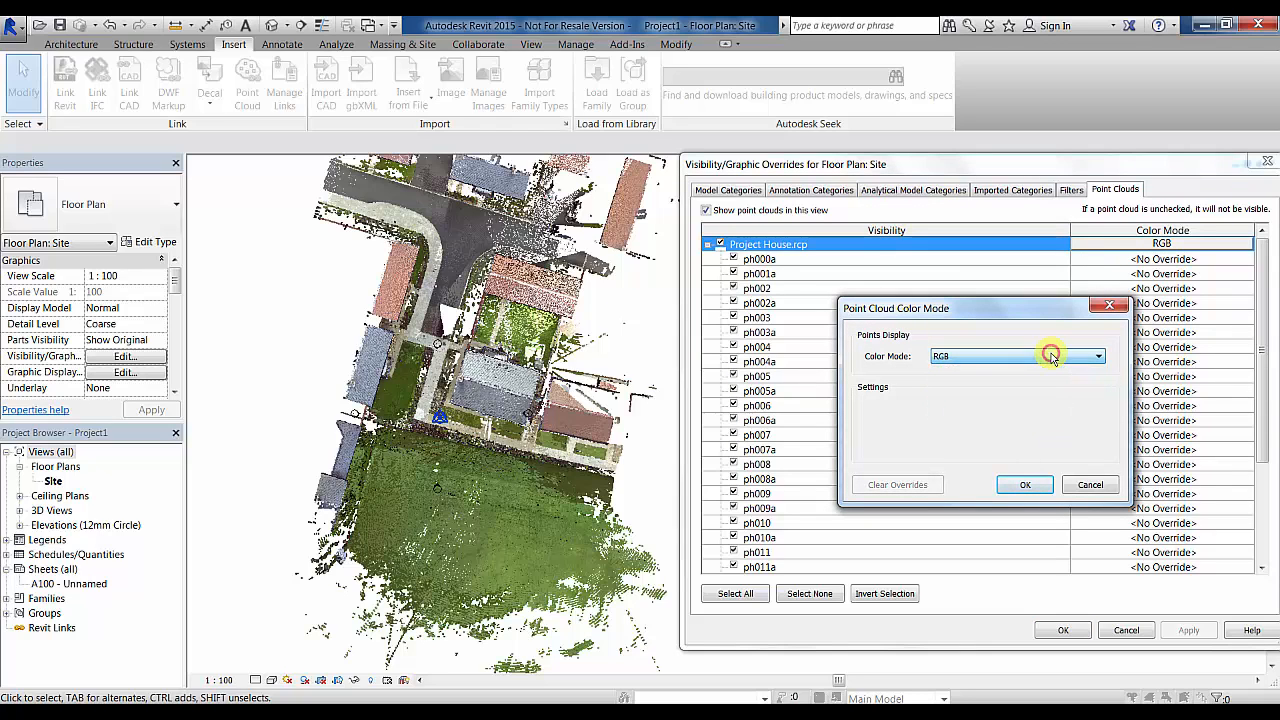
left_click(1026, 485)
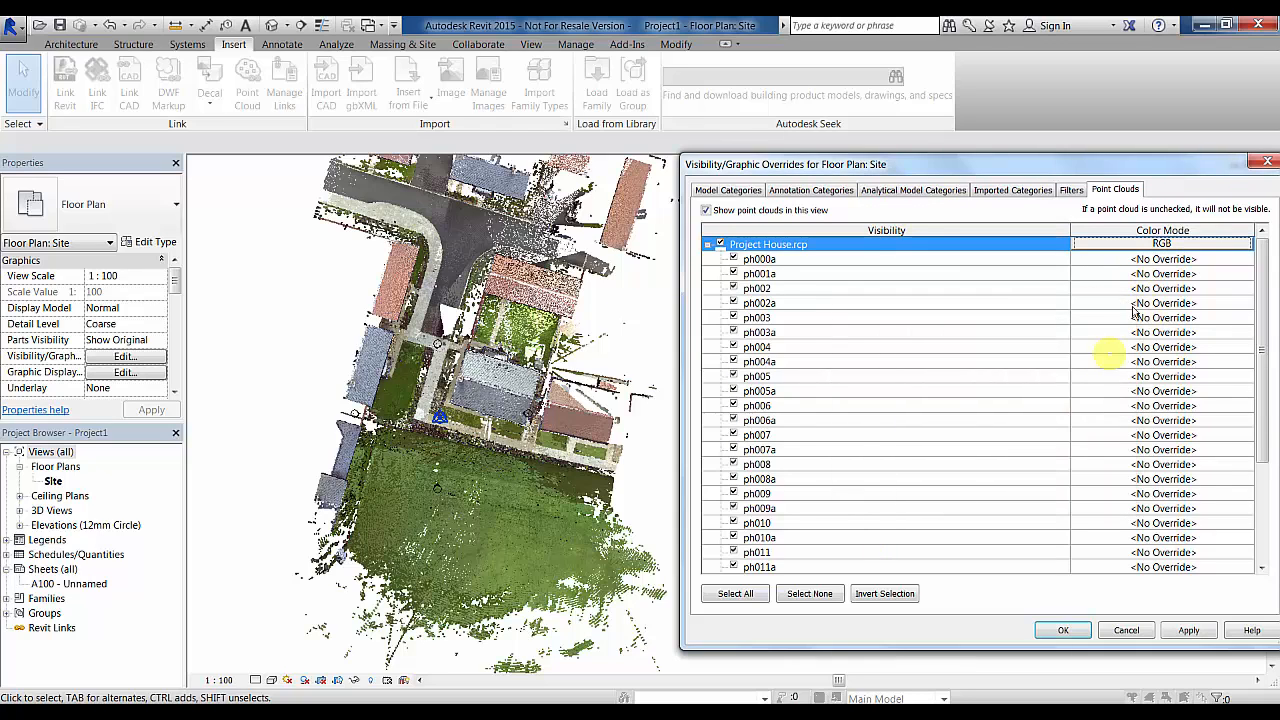
left_click(1188, 631)
left_click(1063, 630)
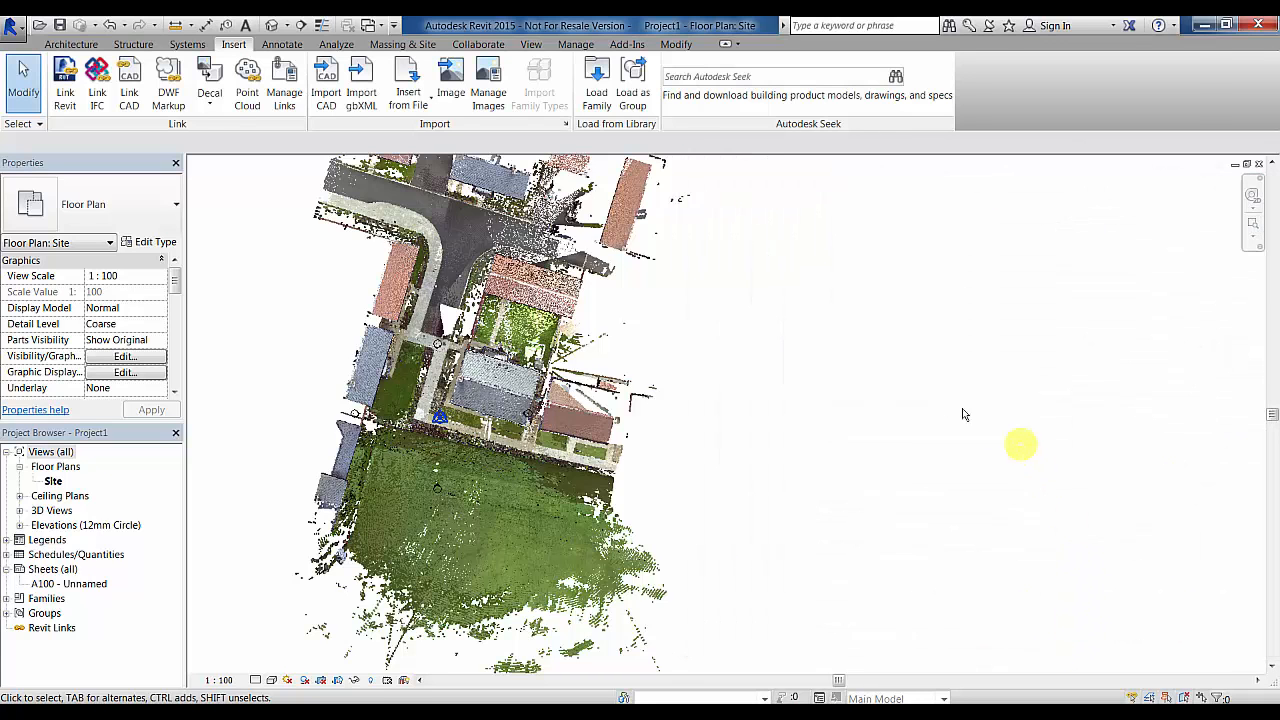
middle_click_drag(768, 348, 865, 426)
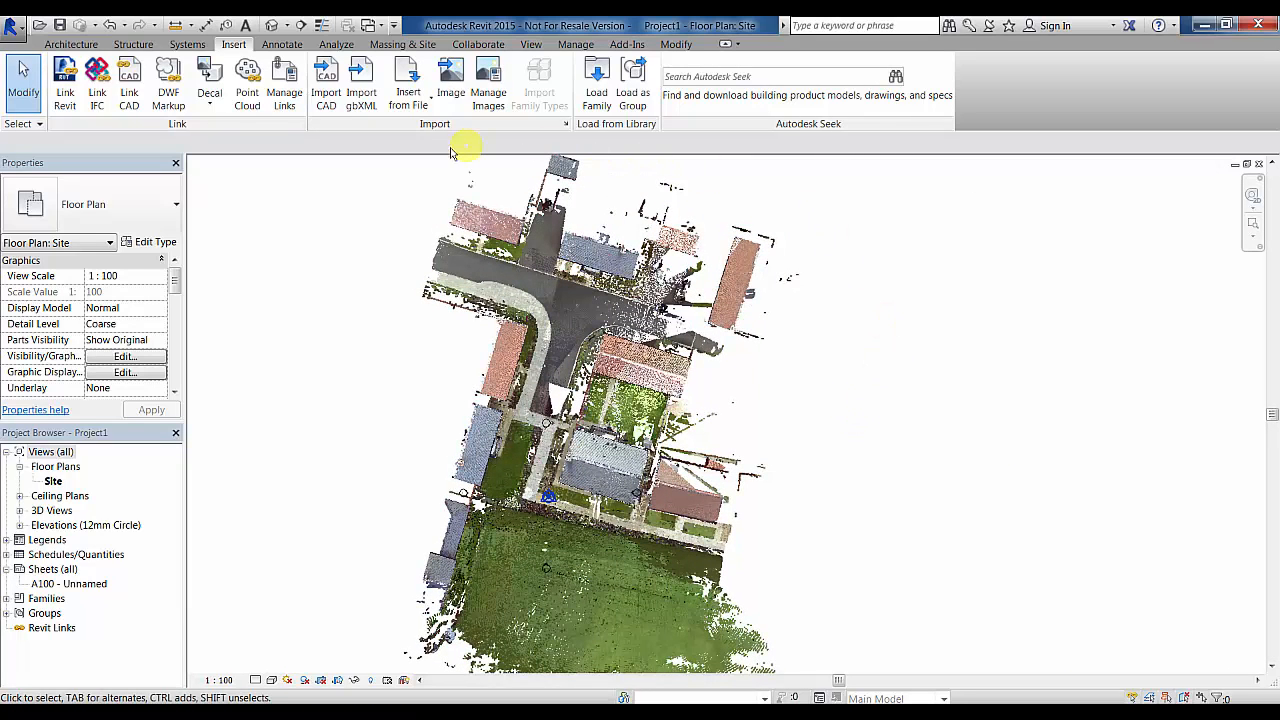
- Unload the Project House.rcp point cloud link via Manage Links and recentre the site markers
left_click(282, 92)
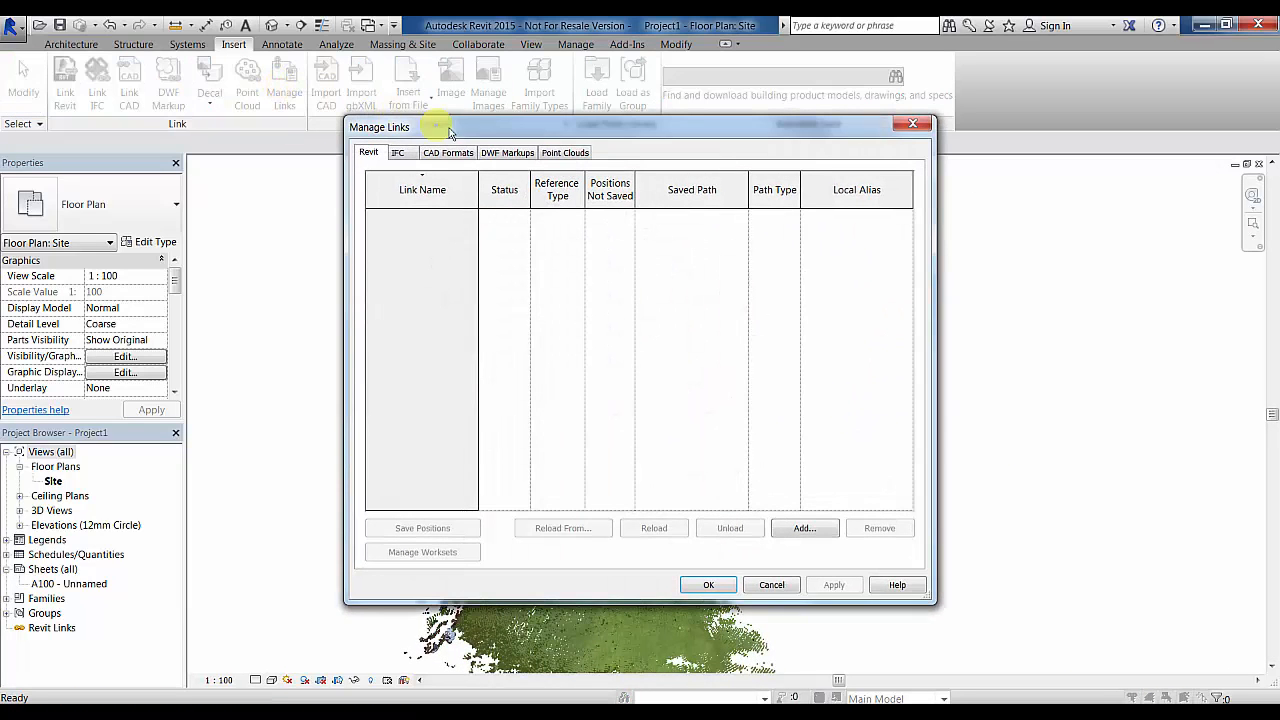
left_click(566, 155)
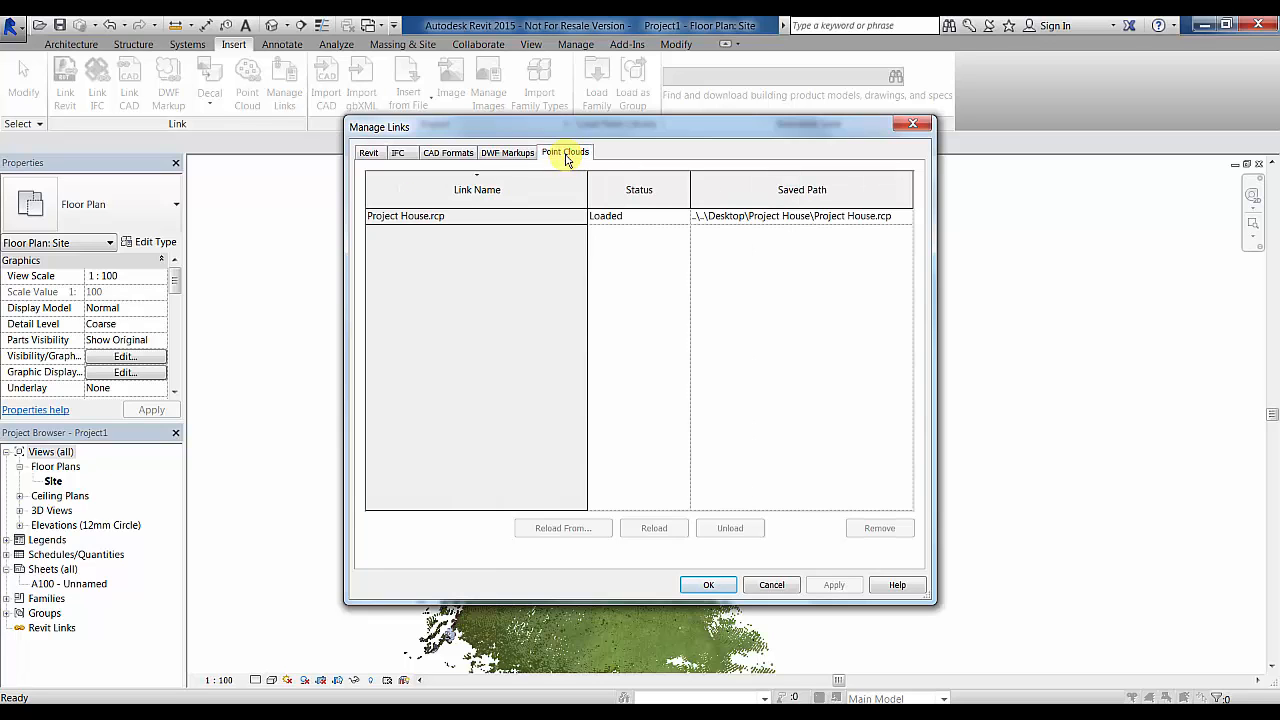
left_click(577, 220)
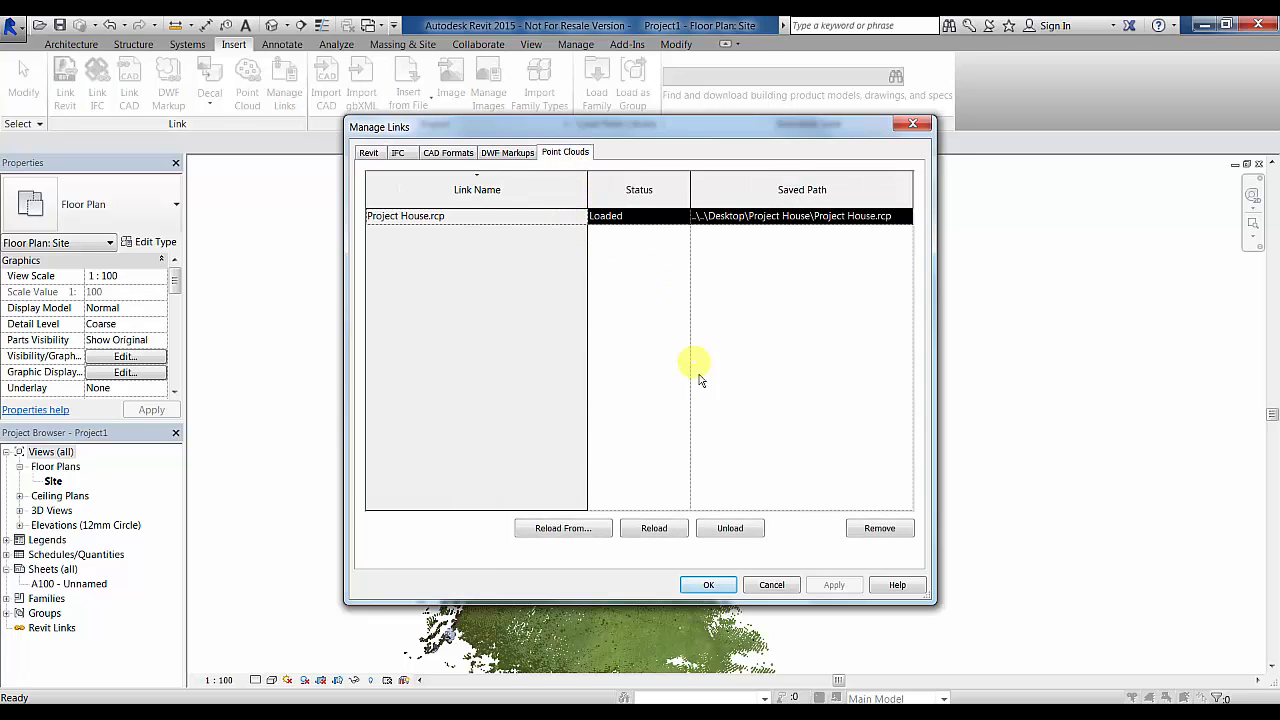
left_click(729, 530)
left_click(709, 585)
middle_click_drag(680, 451, 743, 429)
scroll(626, 471, "up", 4)
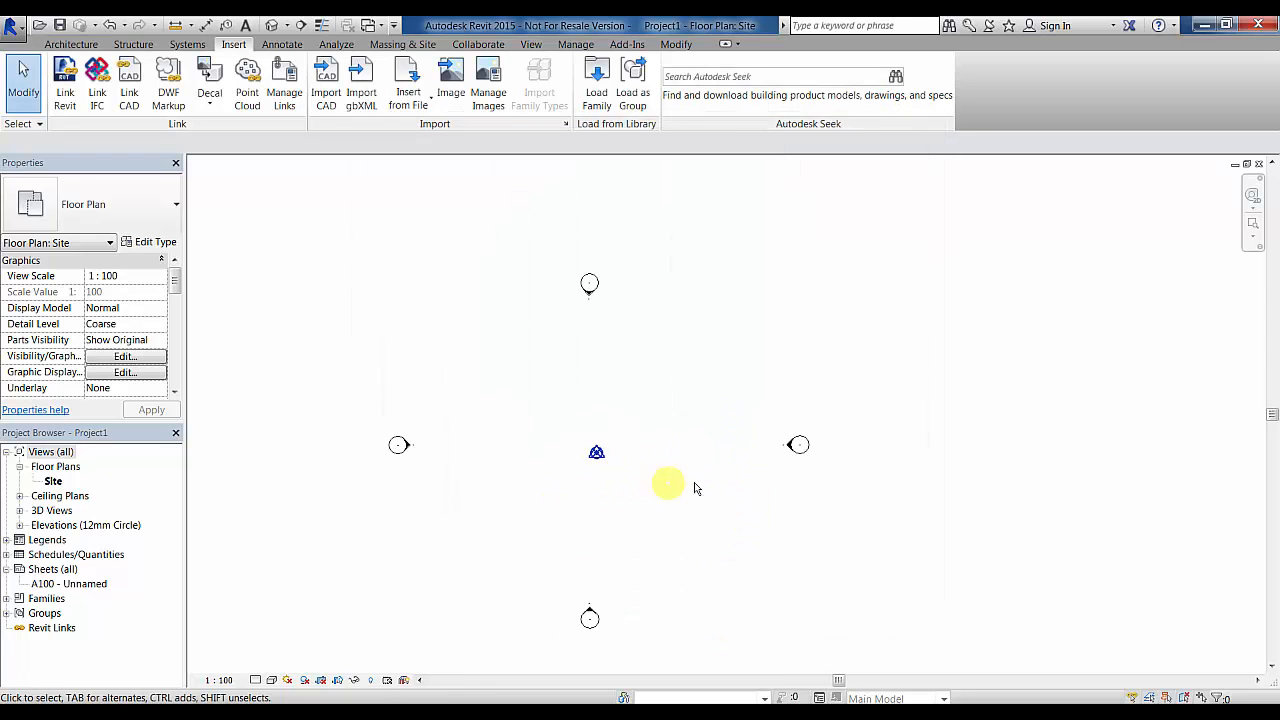
- Link the Isolated Project House scan, choosing the Point Clouds (*.rcs) file type
left_click(248, 82)
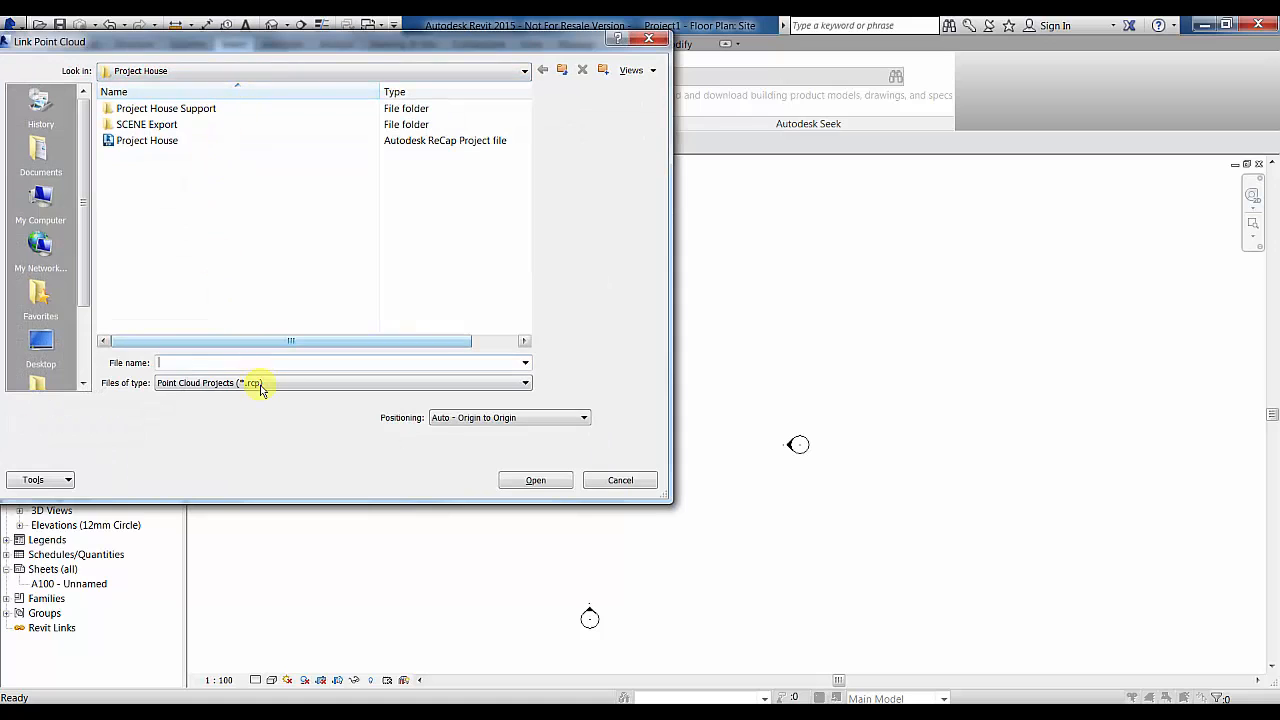
left_click(257, 382)
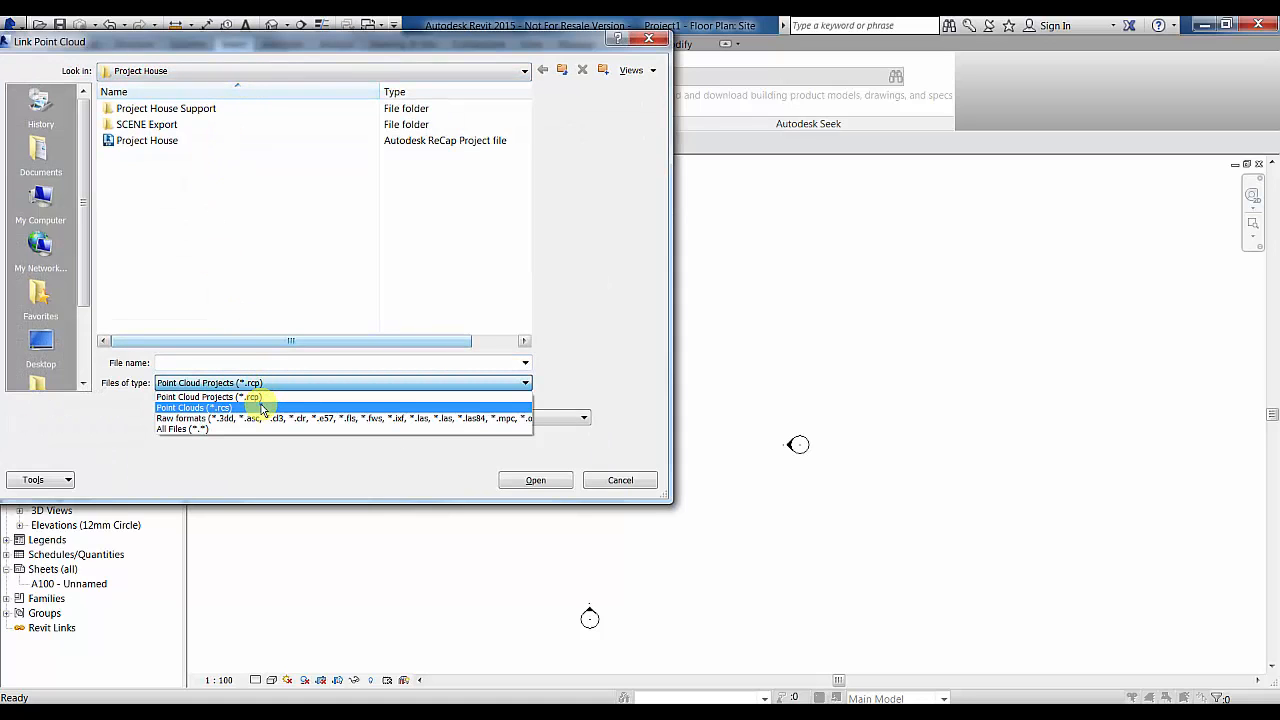
left_click(262, 408)
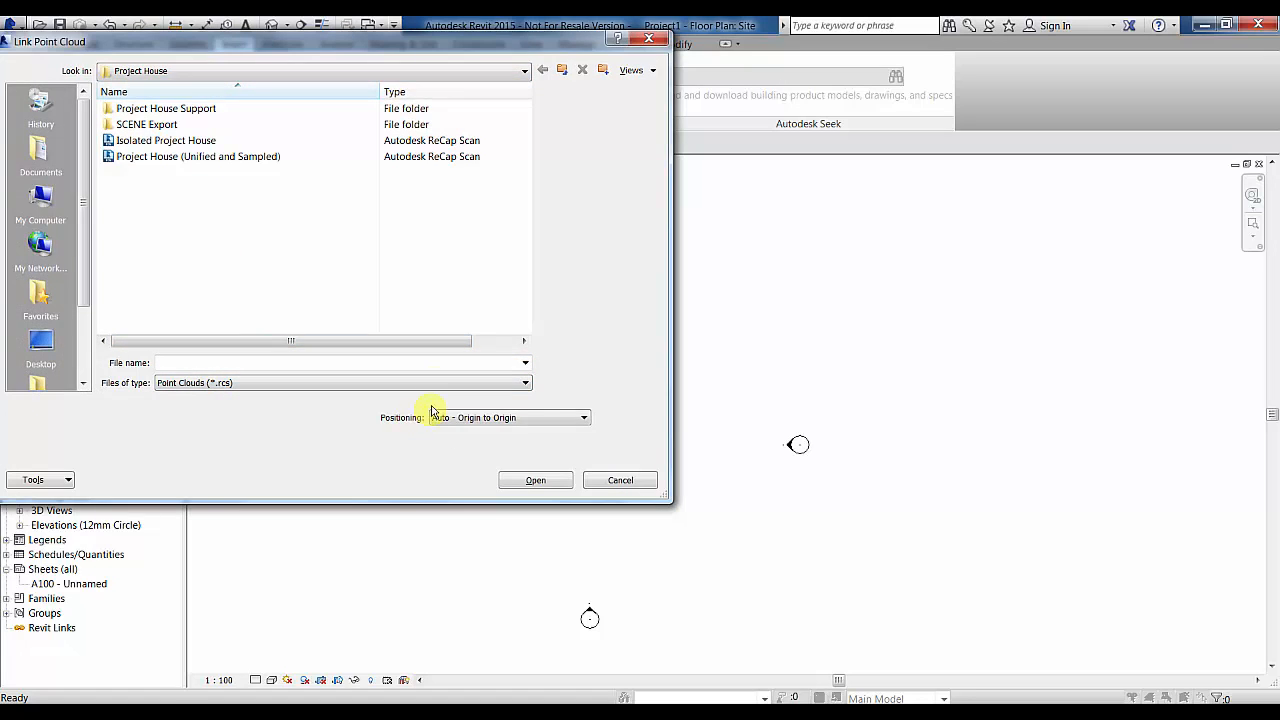
left_click(206, 141)
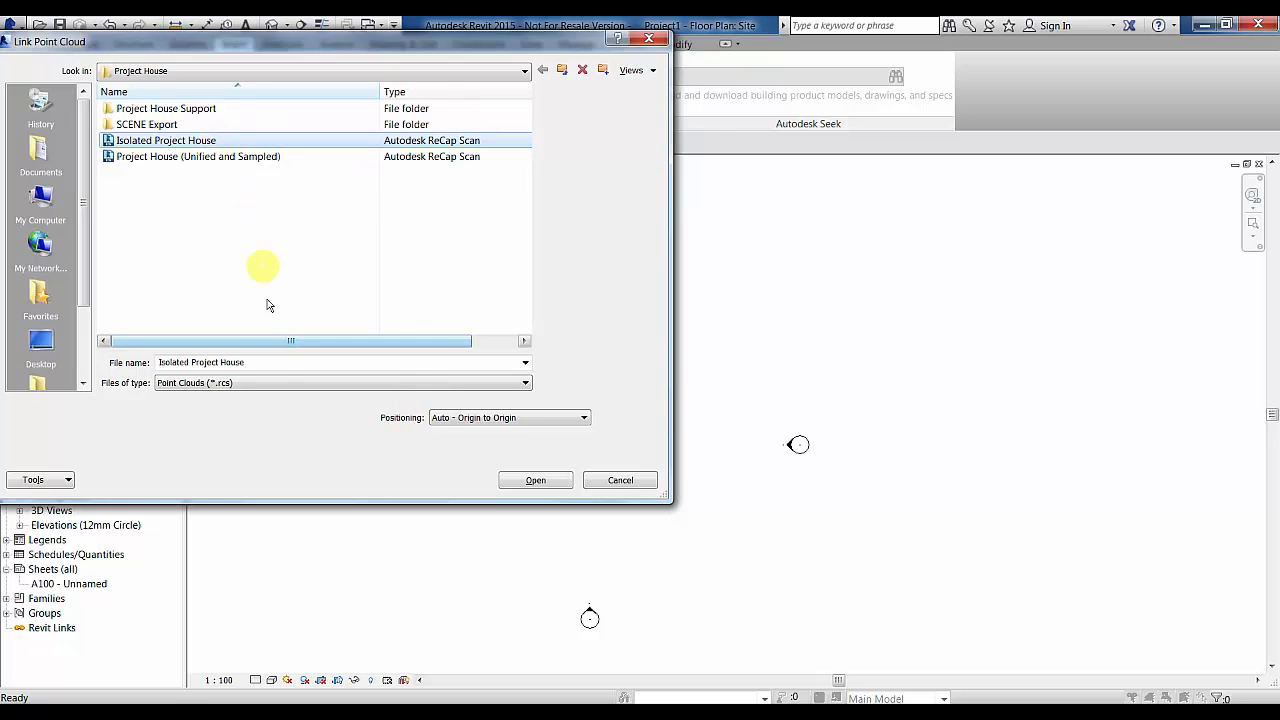
mouse_move(283, 340)
left_mouse_down()
mouse_move(403, 349)
mouse_move(266, 343)
left_mouse_up()
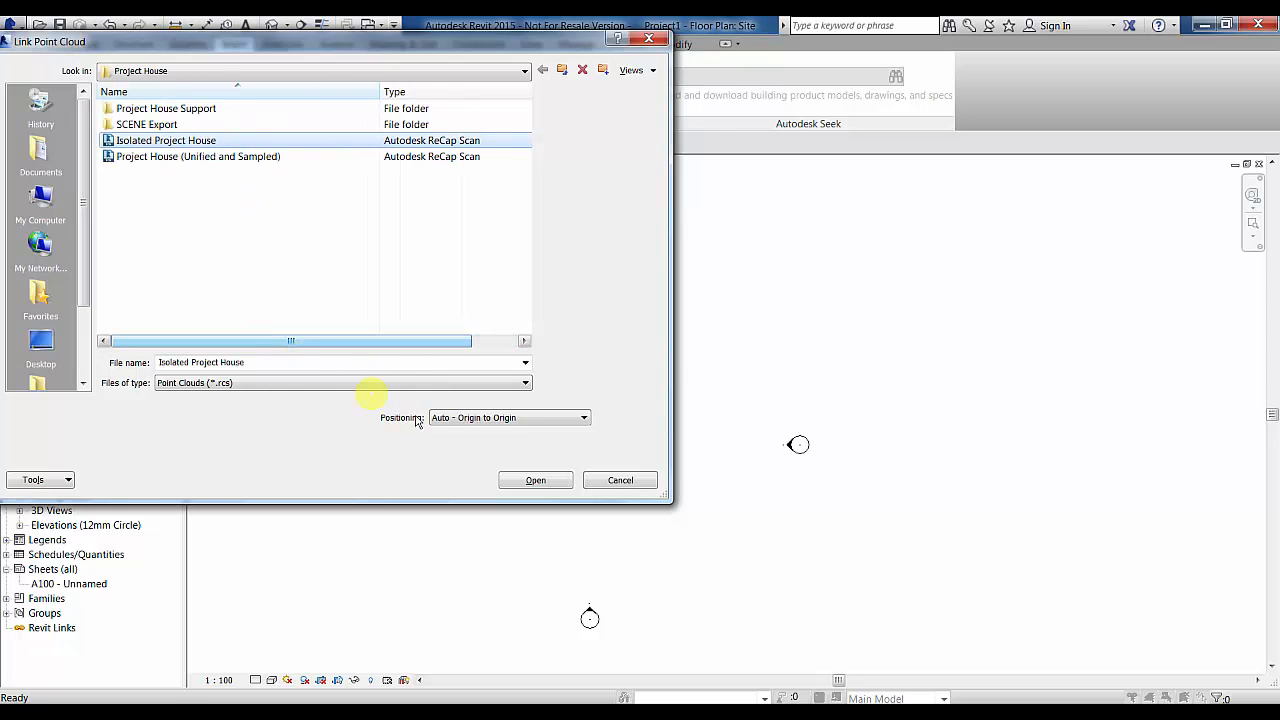
left_click(535, 480)
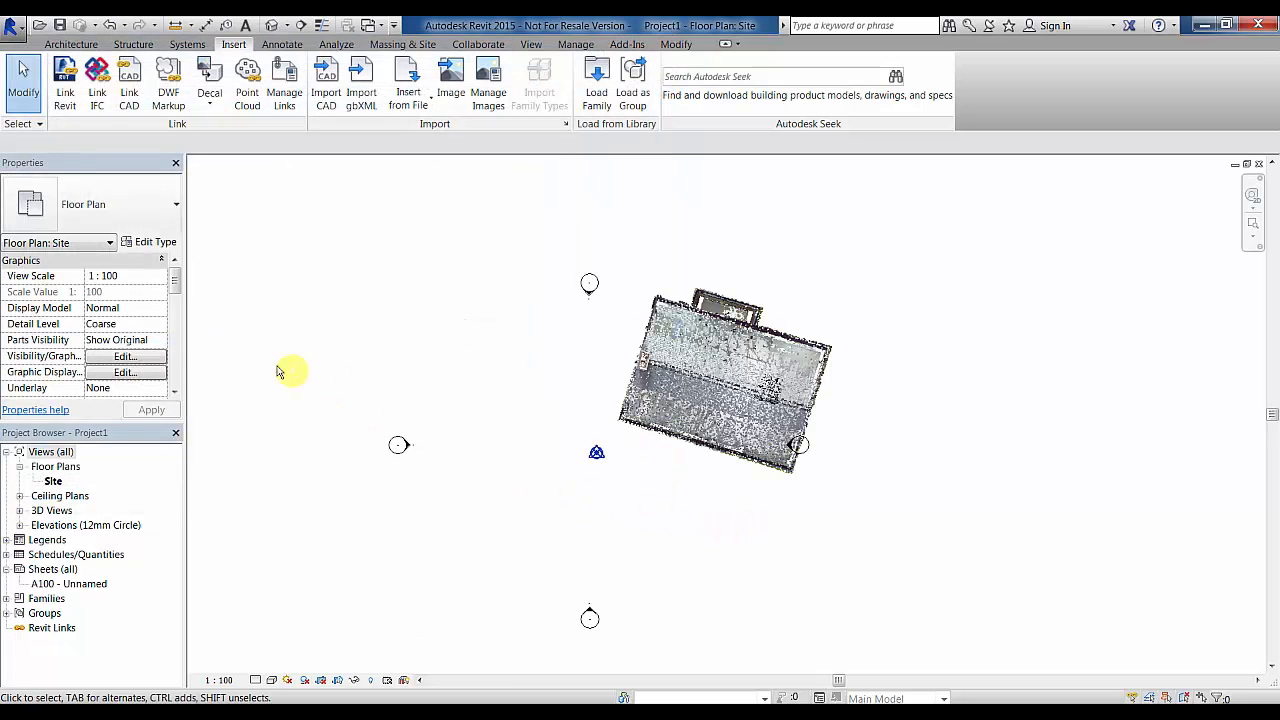
left_click(125, 356)
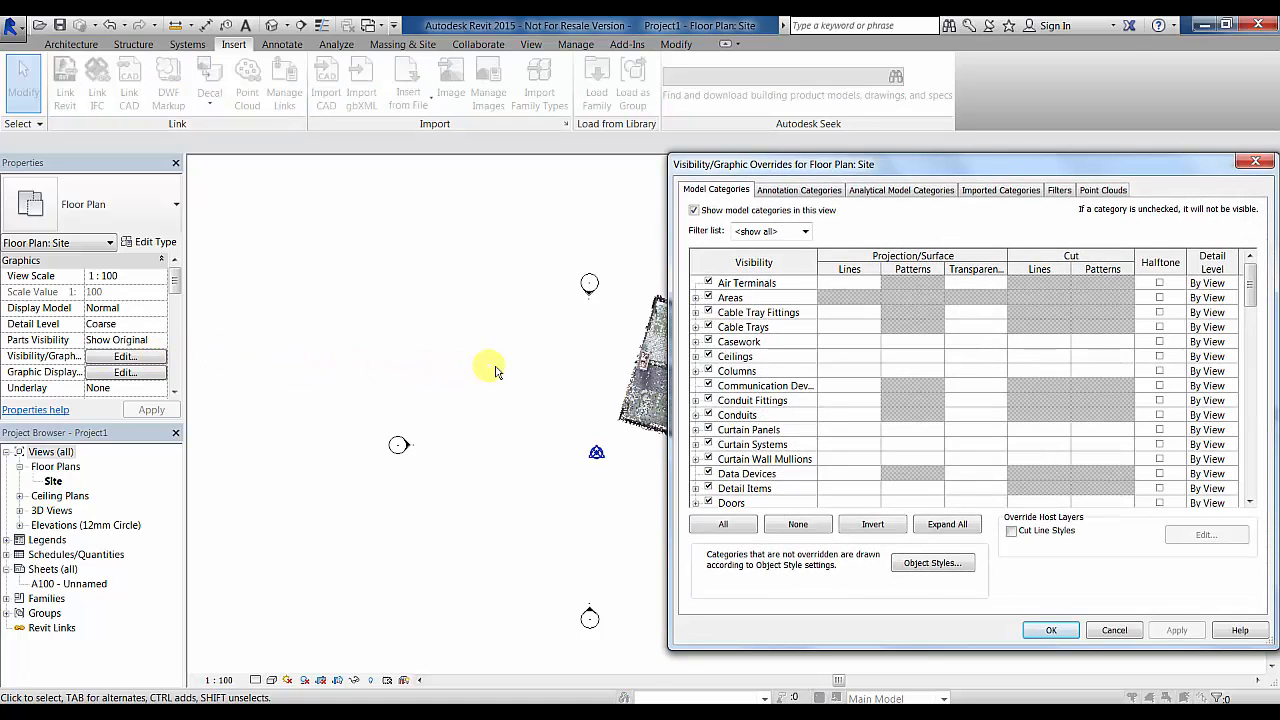
left_click(1110, 191)
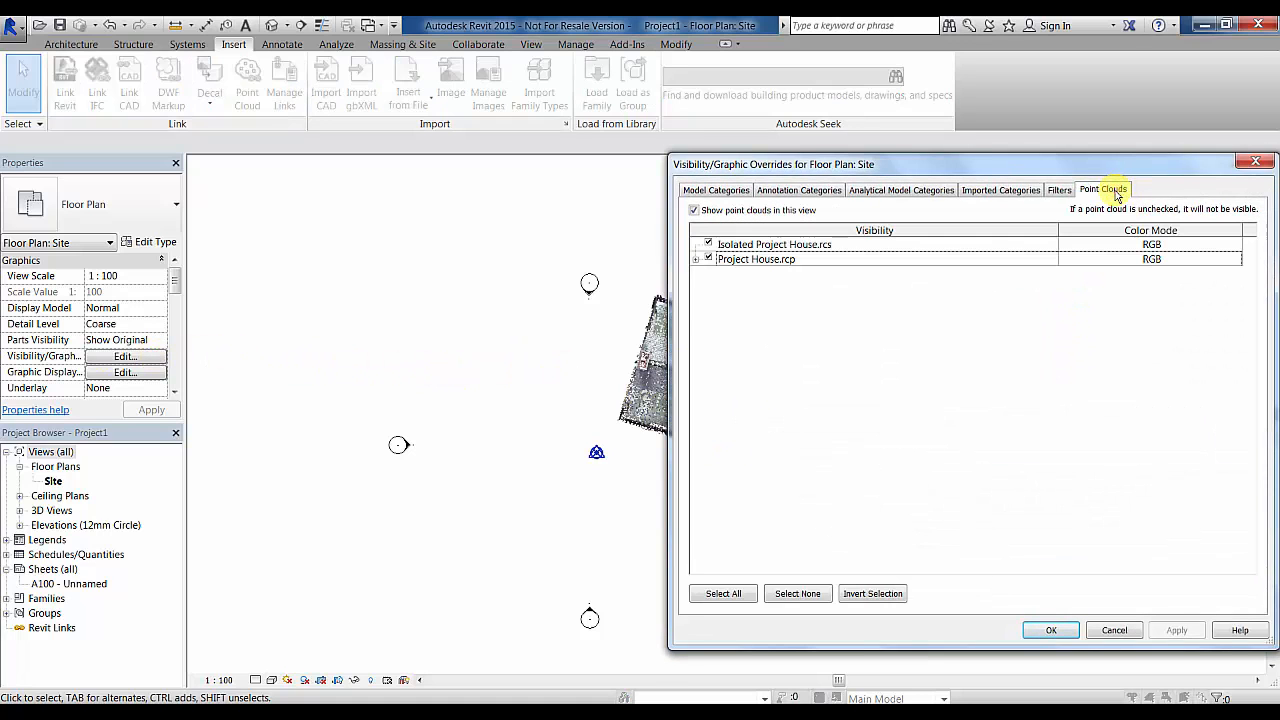
left_click(827, 245)
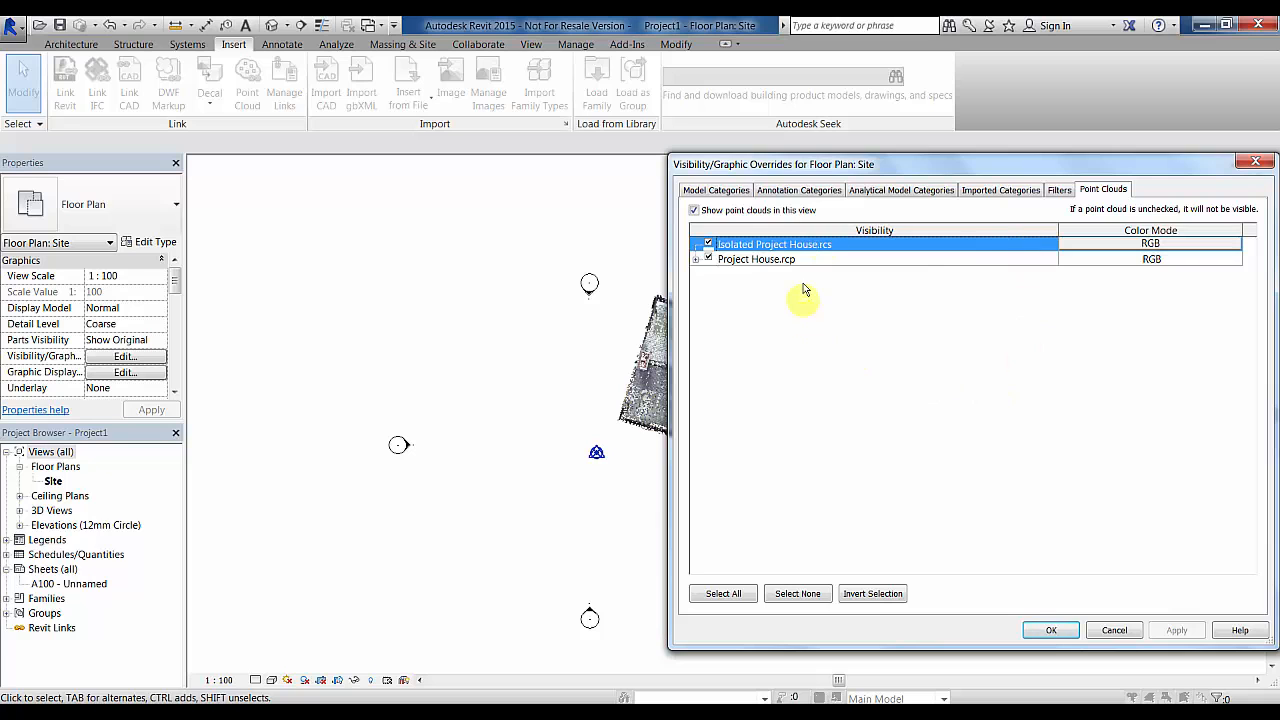
left_click(1053, 631)
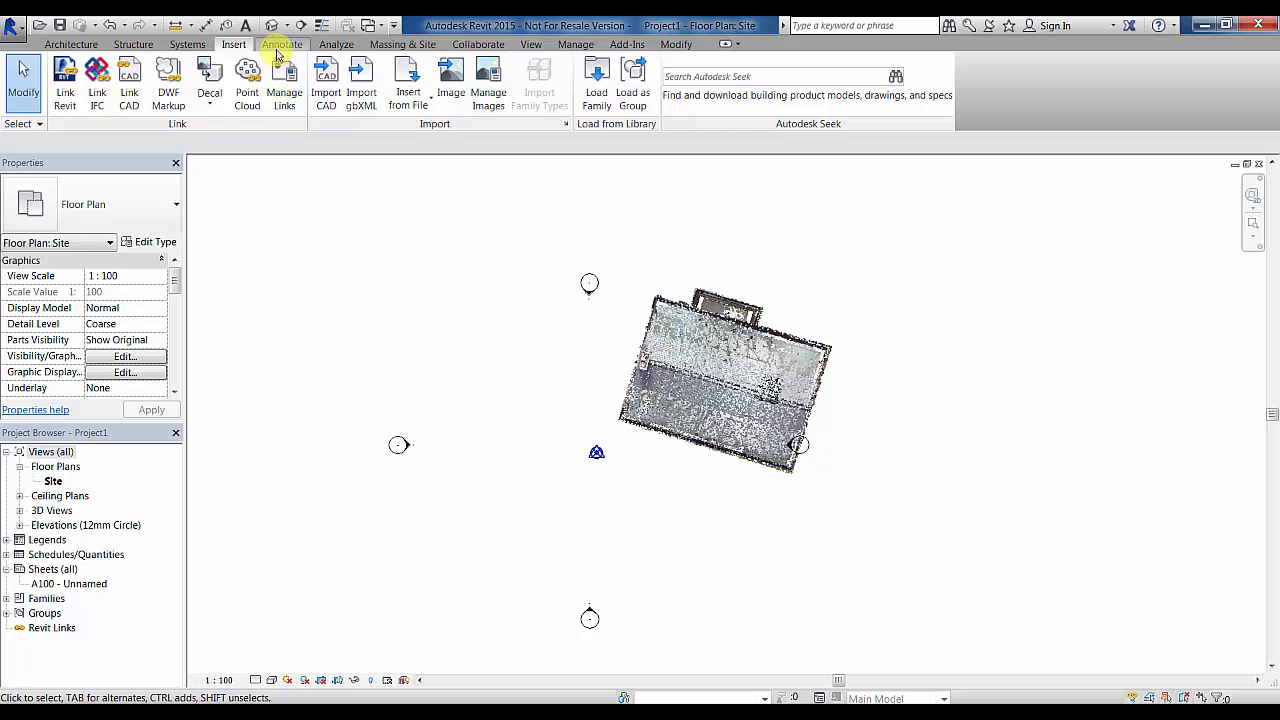
scroll(656, 425, "up", 5)
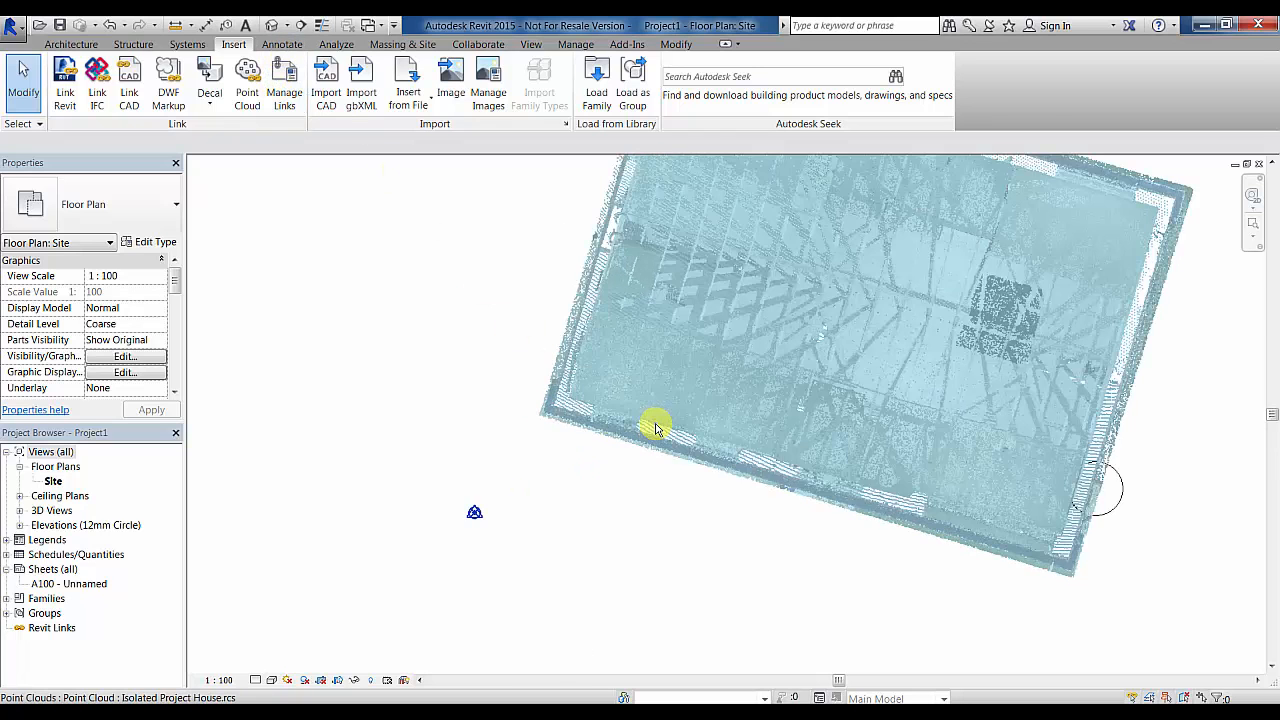
scroll(656, 428, "up", 3)
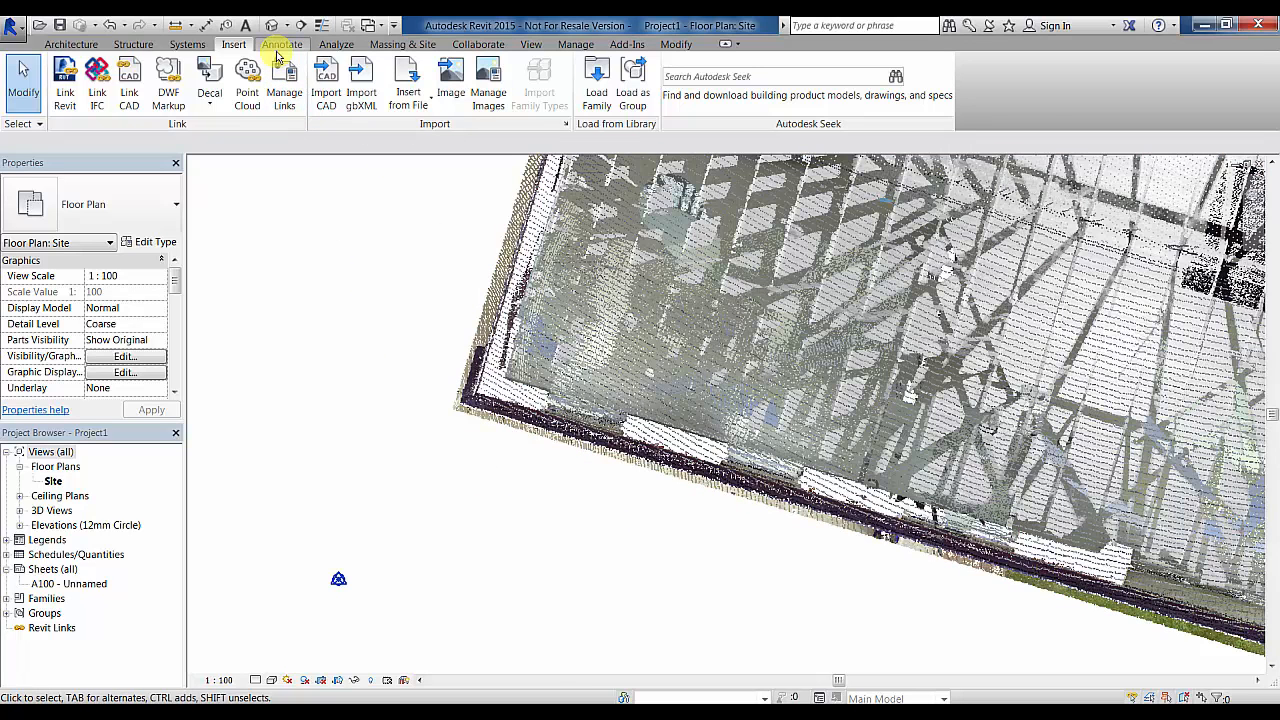
left_click(281, 45)
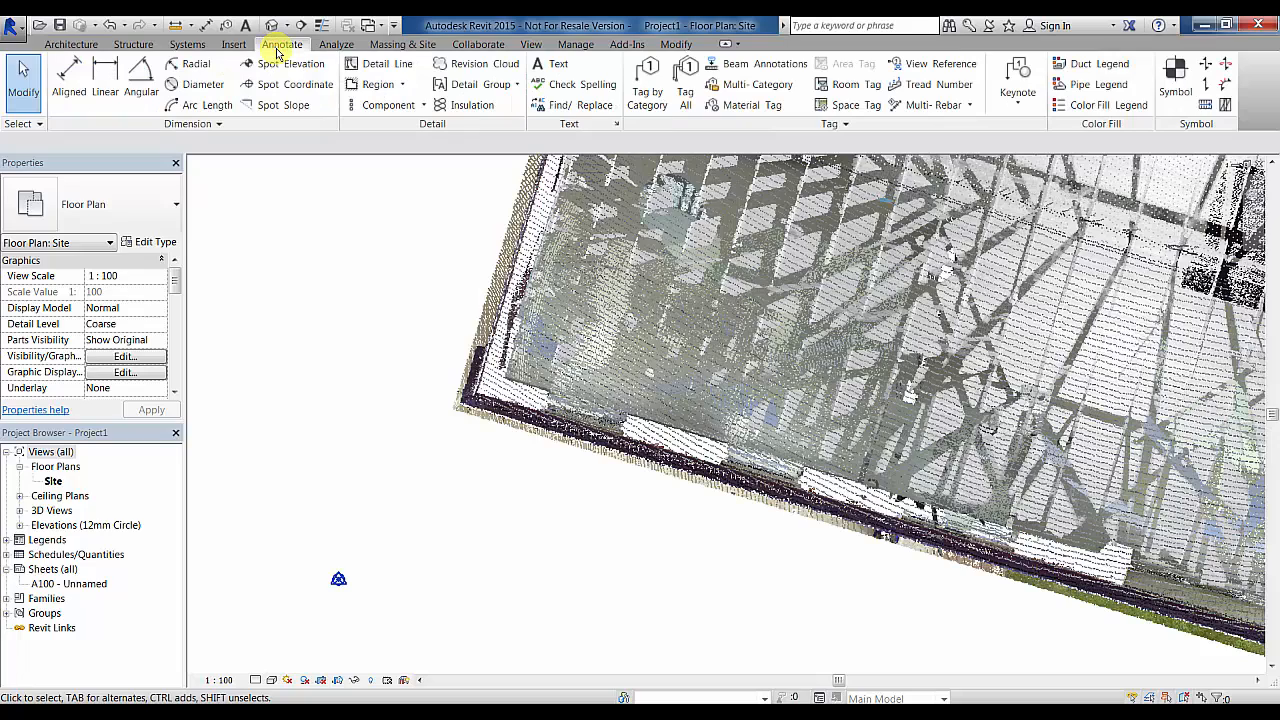
- Draw a detail line from the house cloud's bottom-left corner to its bottom-right corner
left_click(354, 63)
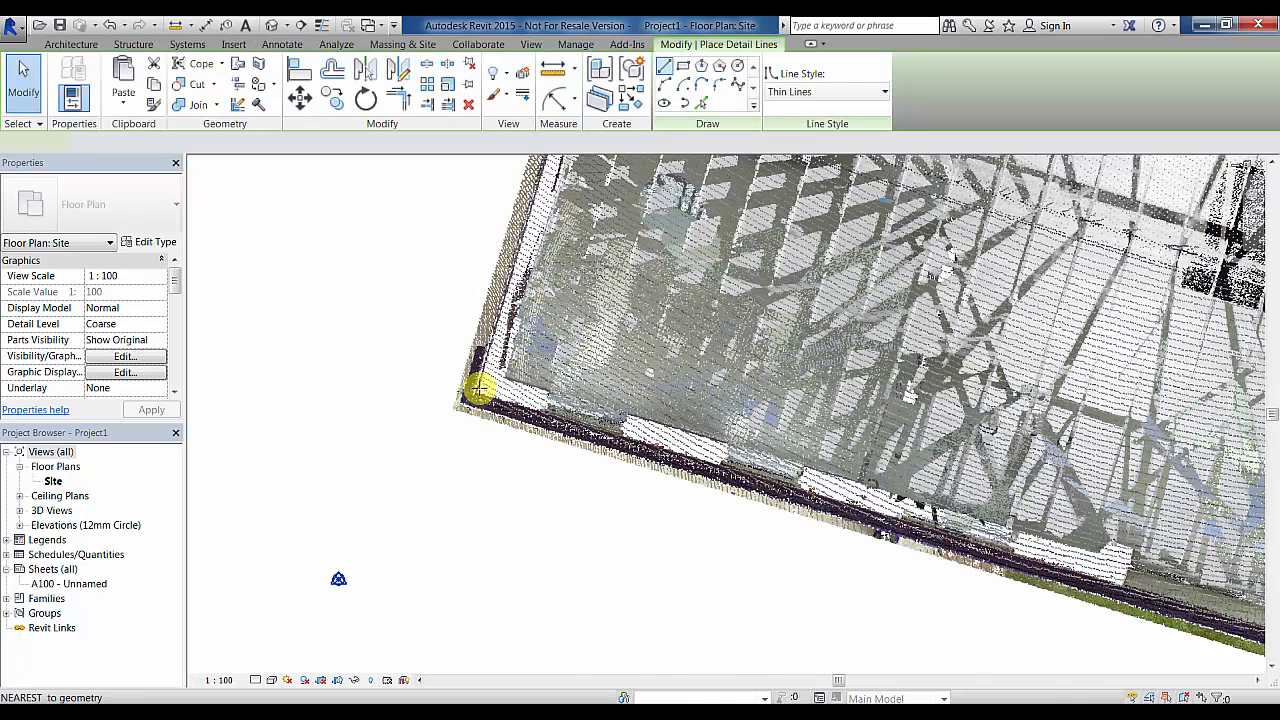
scroll(479, 390, "up", 3)
left_click(471, 400)
scroll(620, 477, "down", 5)
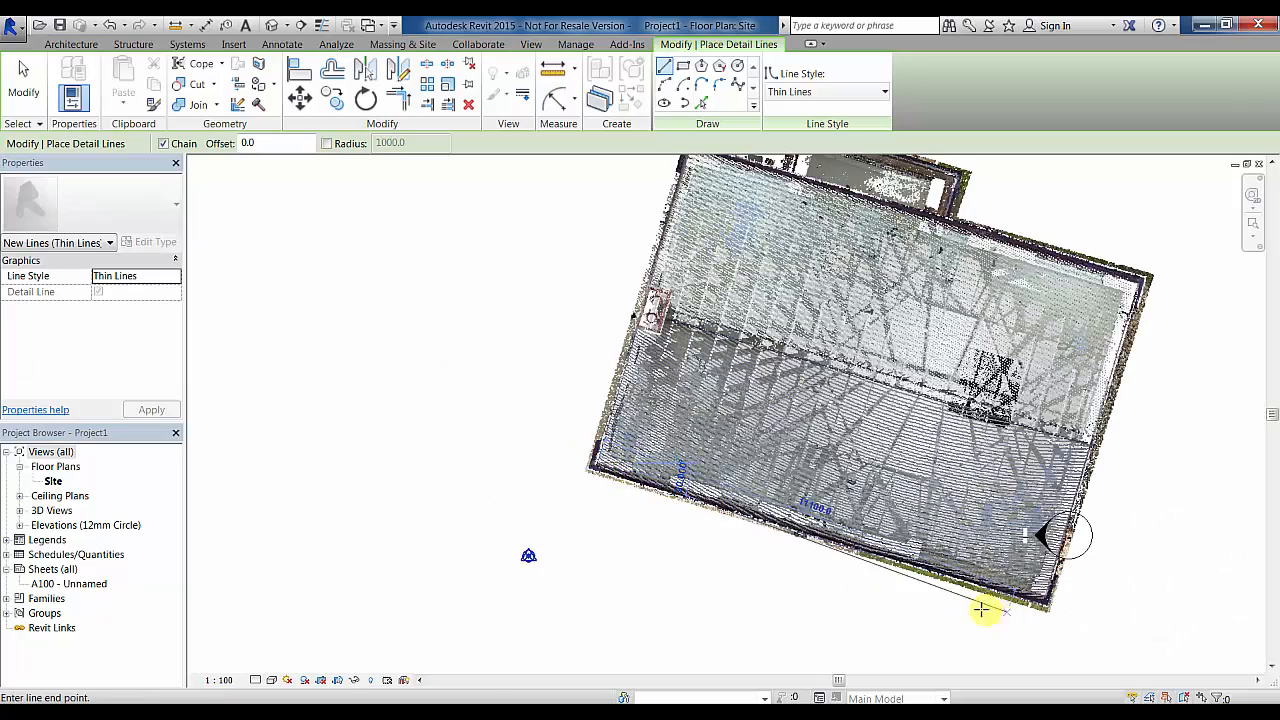
scroll(1051, 594, "up", 5)
scroll(985, 625, "up", 2)
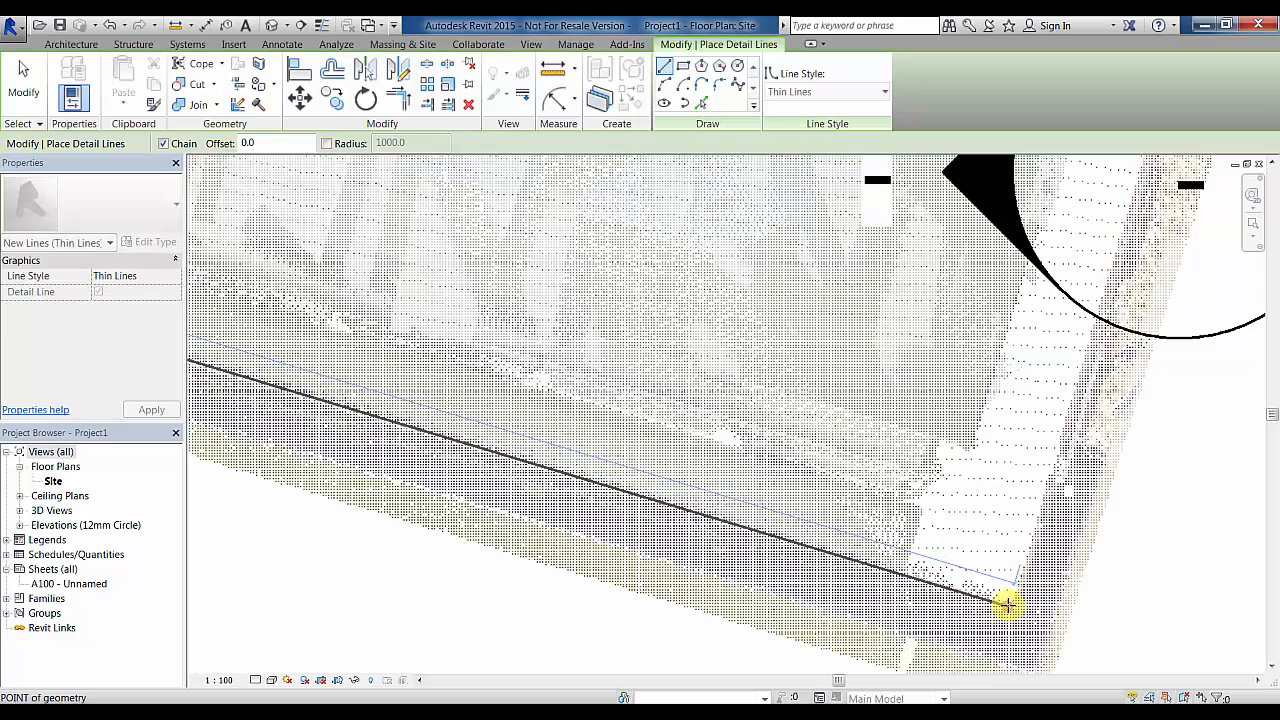
left_click(1006, 605)
scroll(1006, 605, "down", 5)
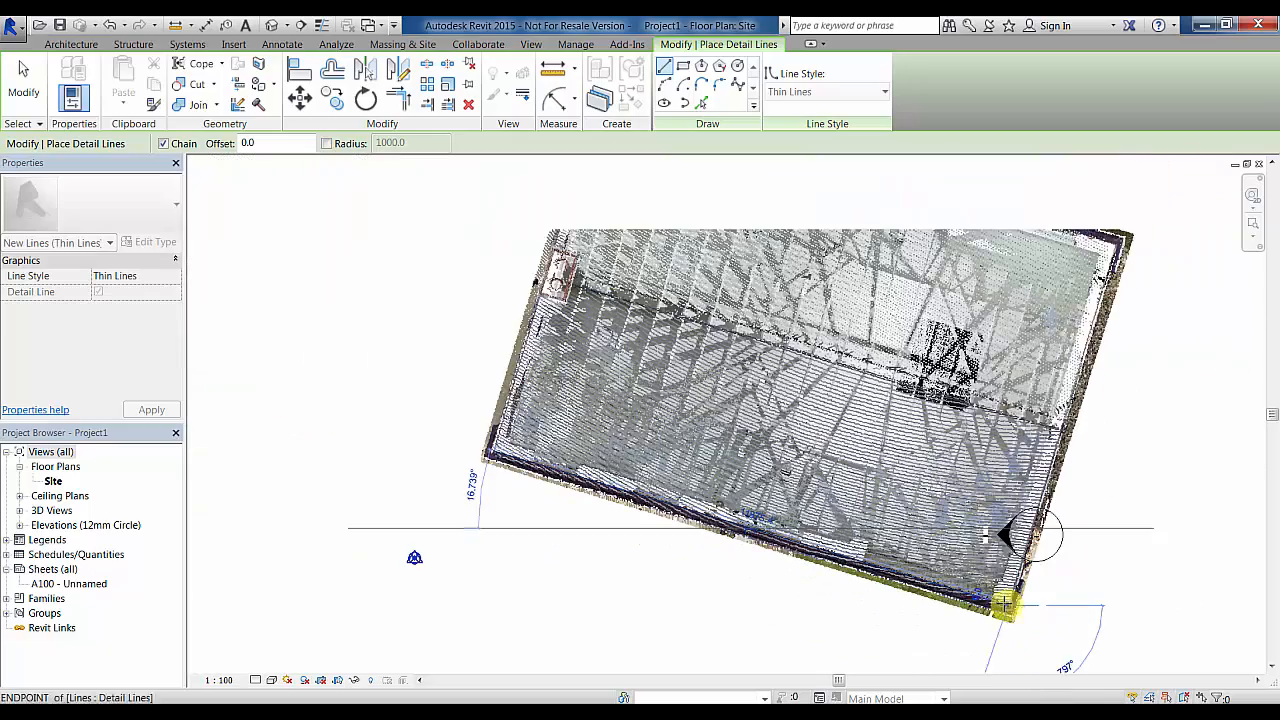
scroll(767, 603, "down", 3)
key("Escape")
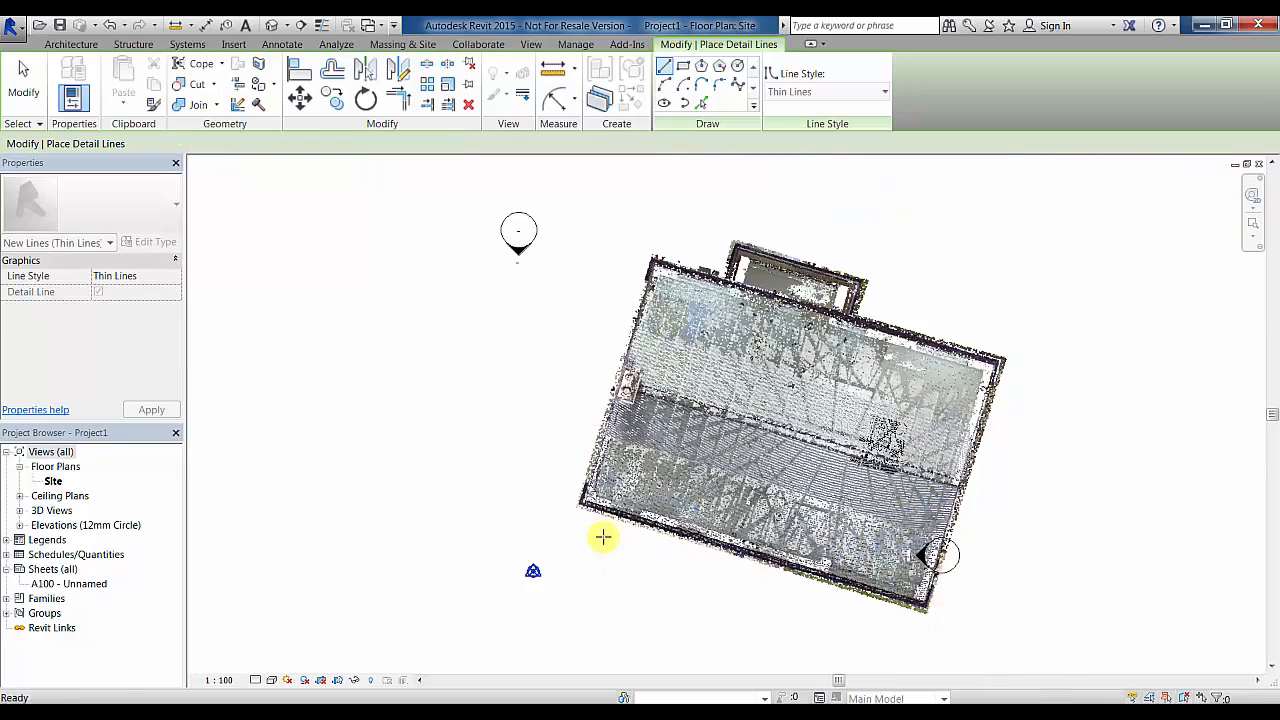
key("Escape")
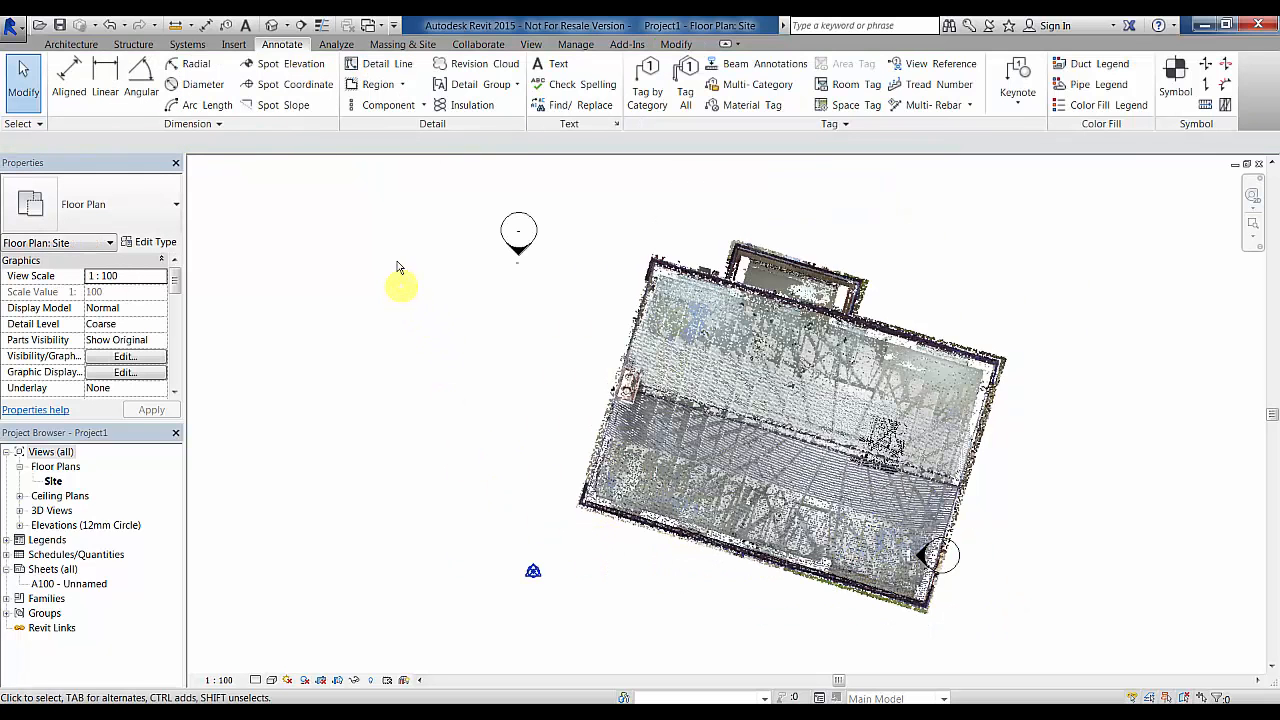
- Rotate Project North to align with the detail line along the house wall
left_click(576, 45)
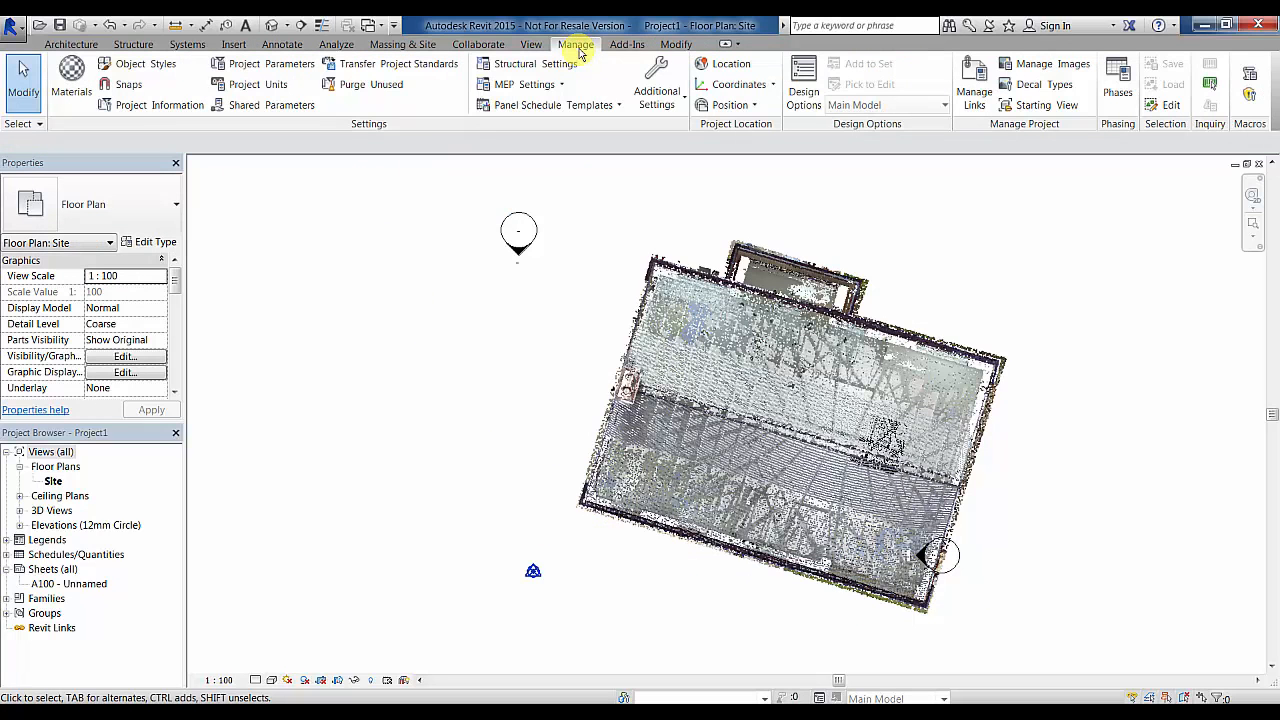
left_click(758, 106)
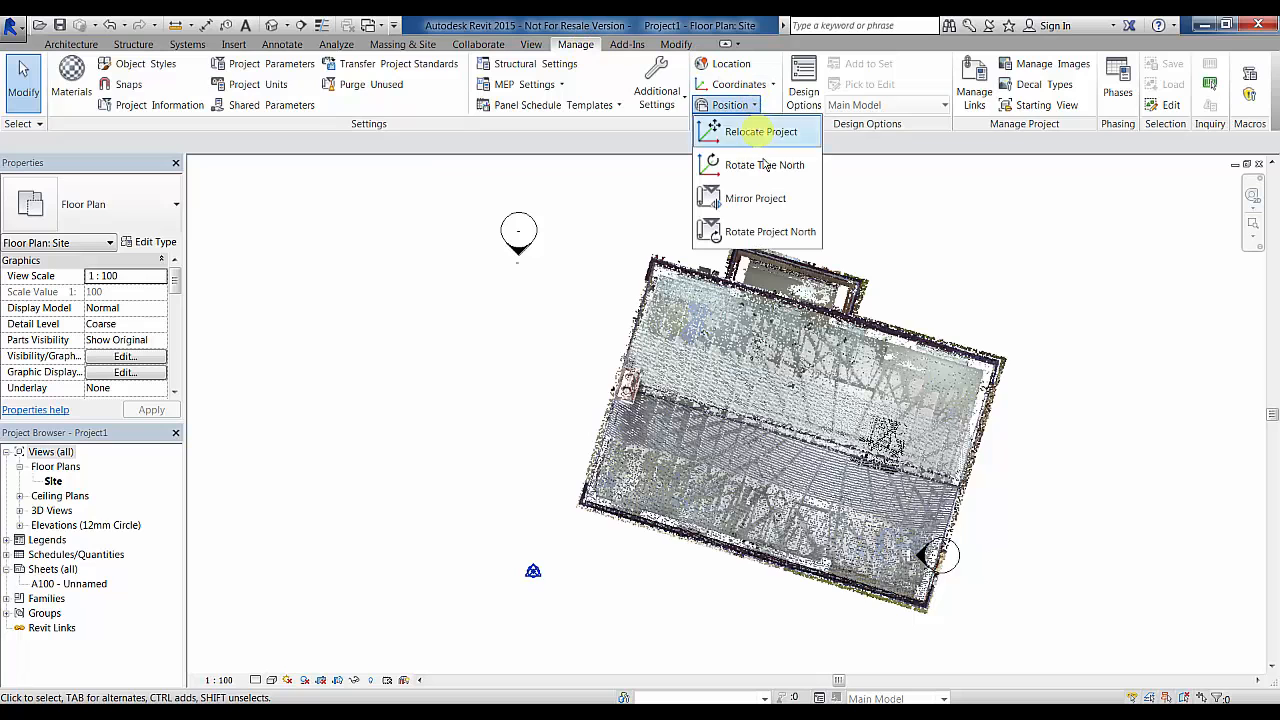
left_click(769, 232)
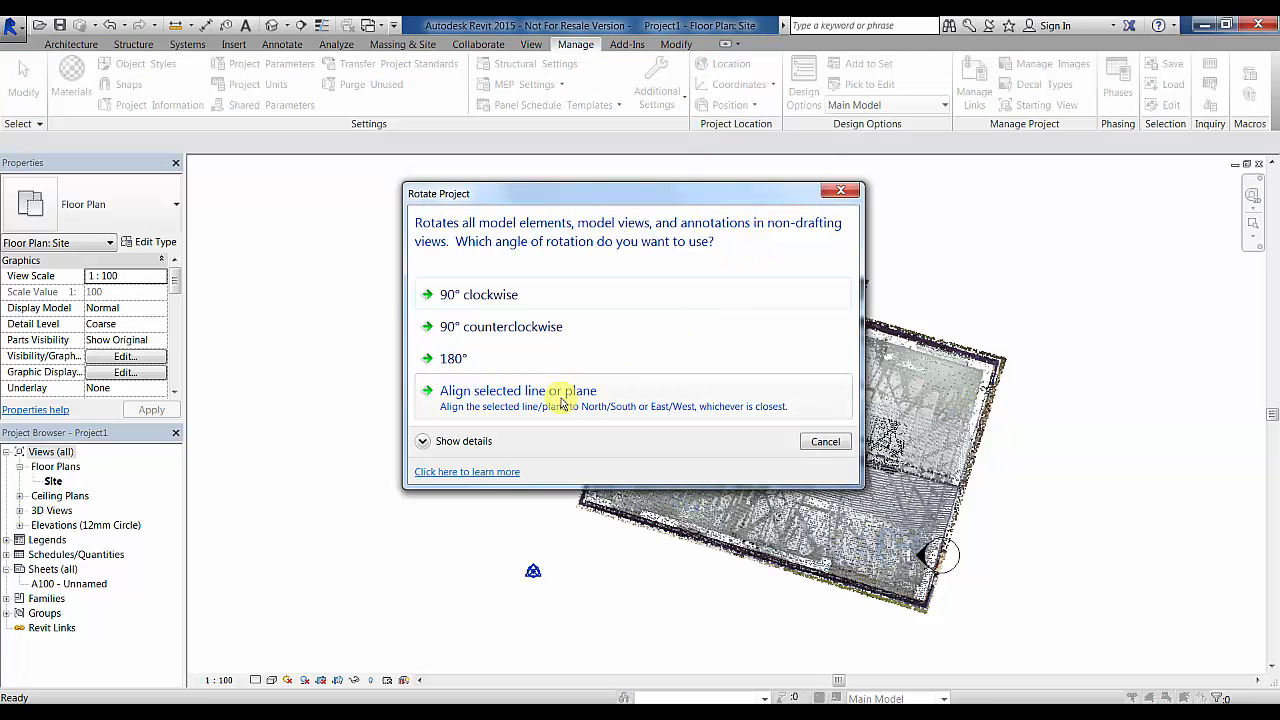
left_click(562, 398)
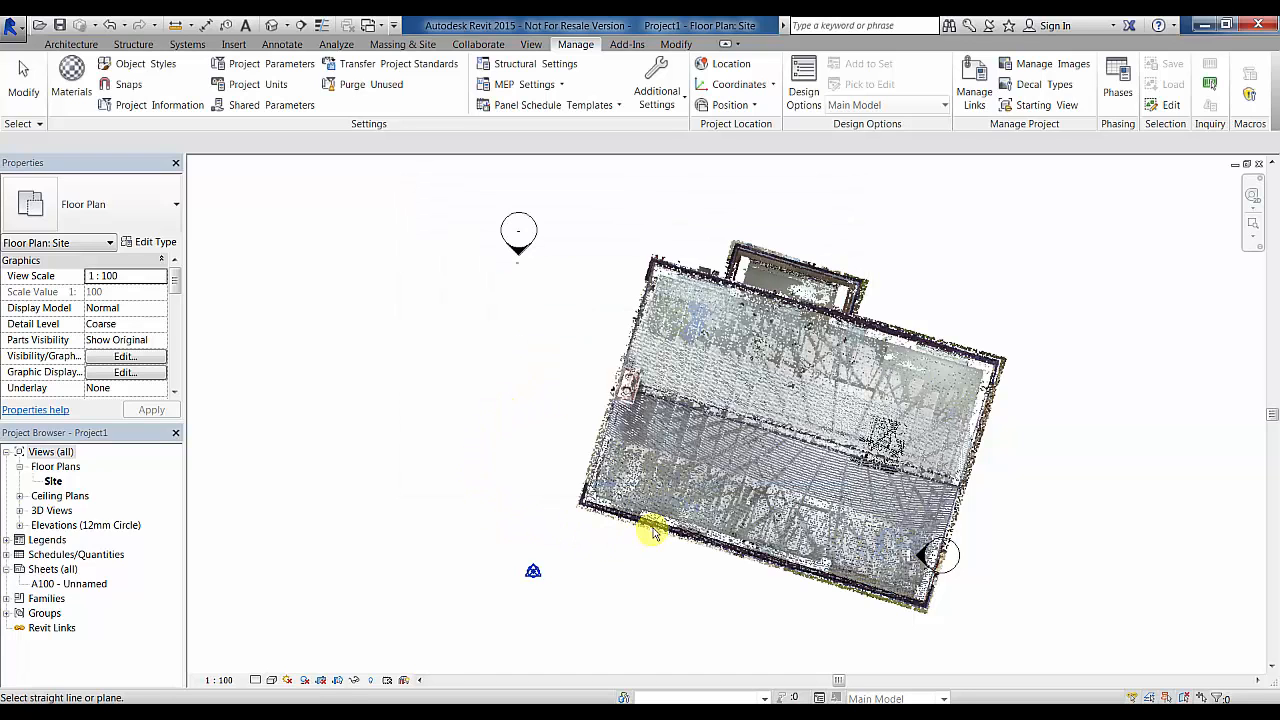
left_click_drag(176, 290, 176, 305)
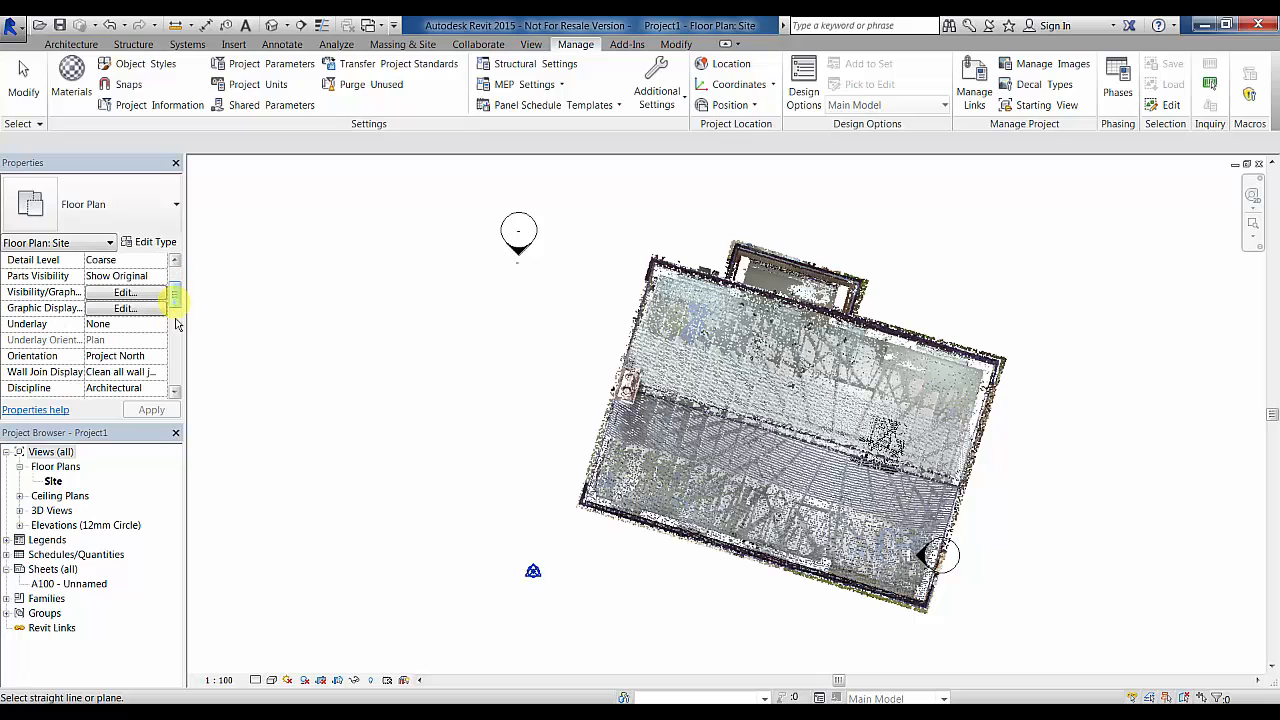
left_click(660, 526)
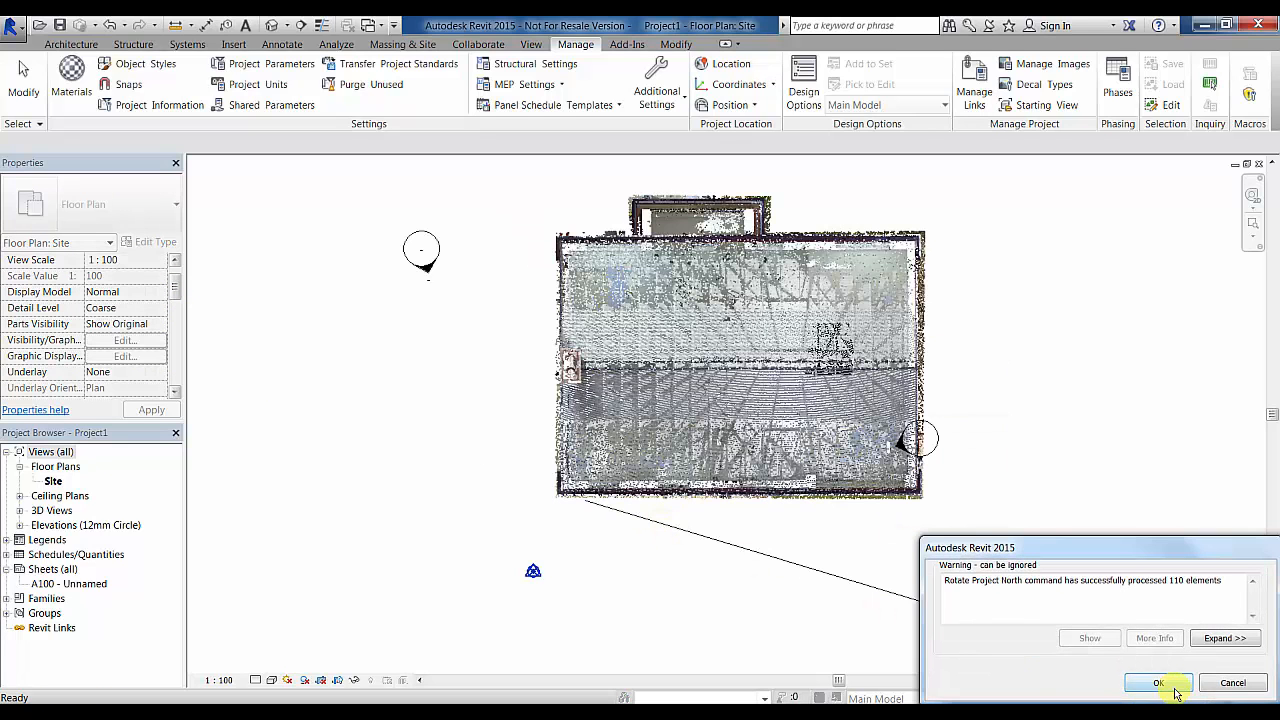
left_click(1174, 688)
- Delete the reference detail line and recentre the building in the view
left_click(808, 570)
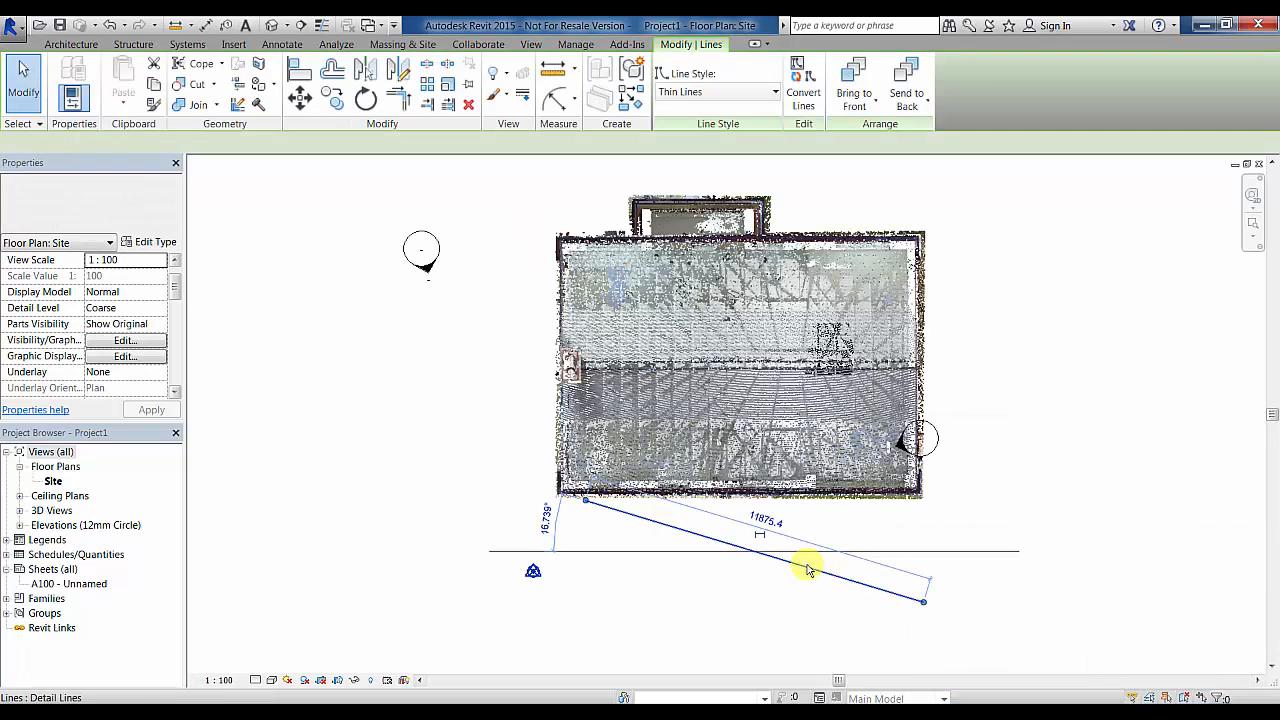
key("Delete")
scroll(378, 472, "down", 3)
middle_click_drag(378, 472, 532, 428)
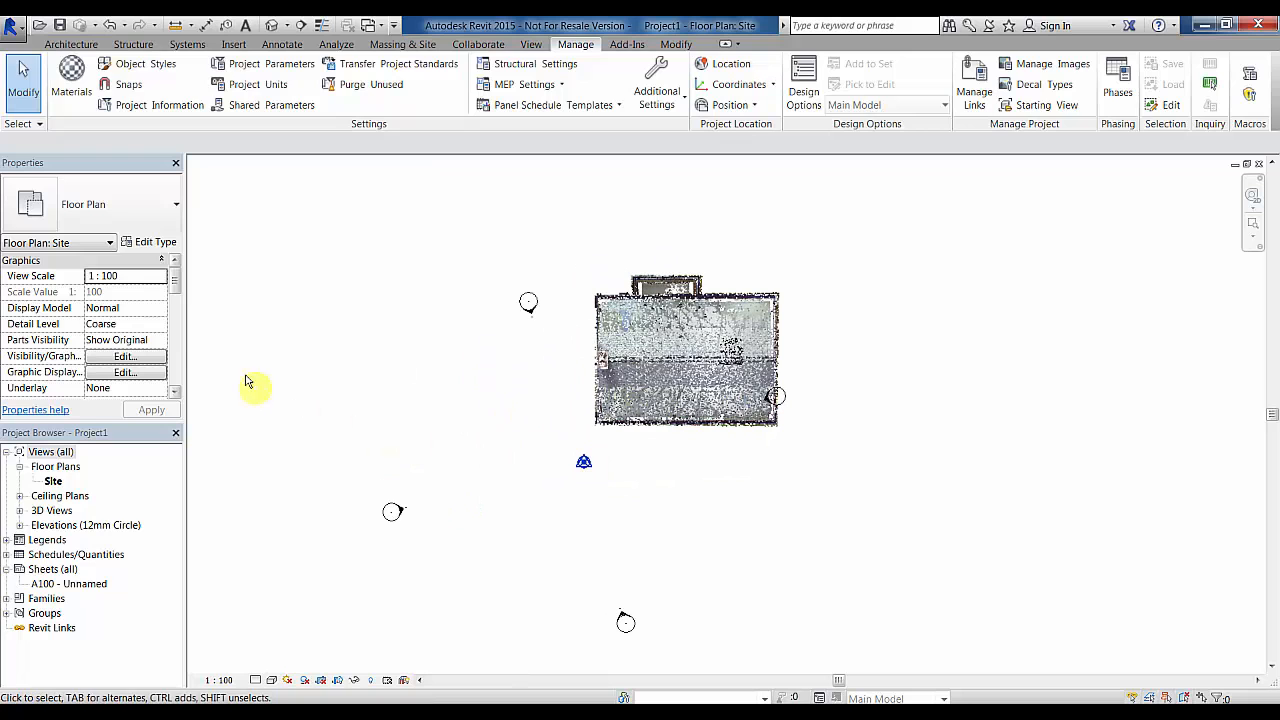
scroll(171, 297, "down", 3)
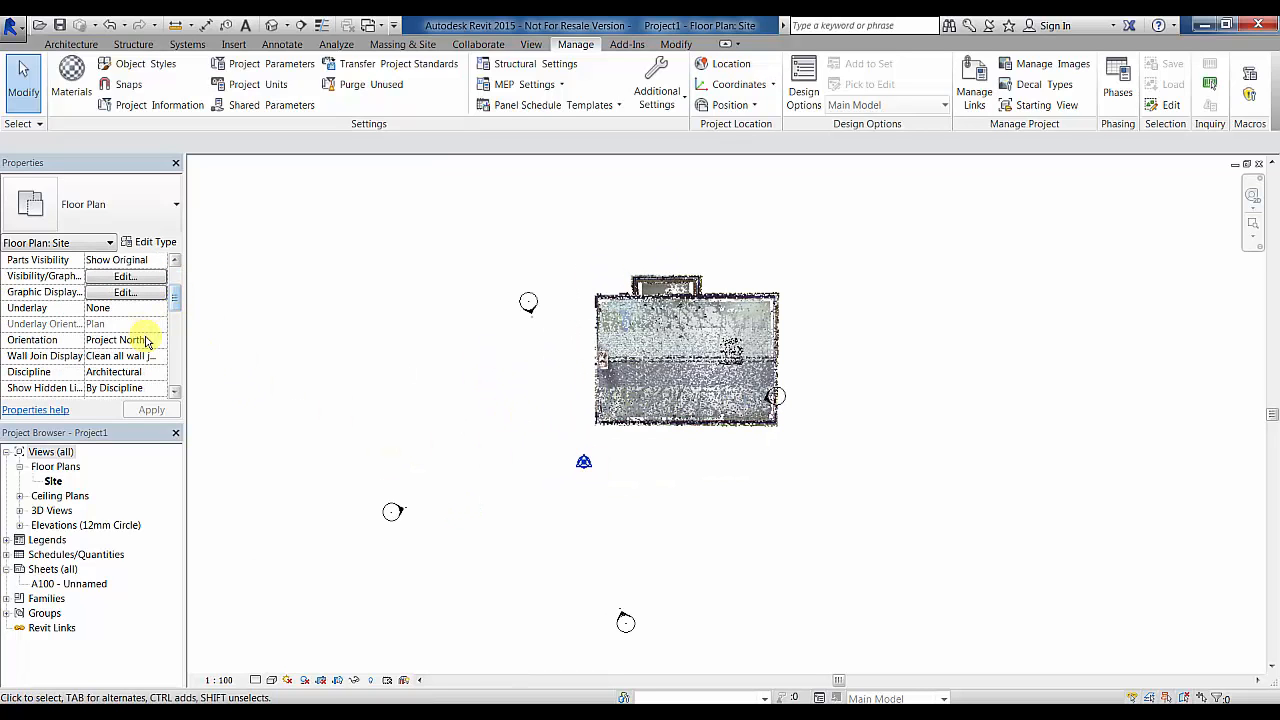
- Set the Site view's Orientation property to True North
left_click(161, 340)
left_click(150, 369)
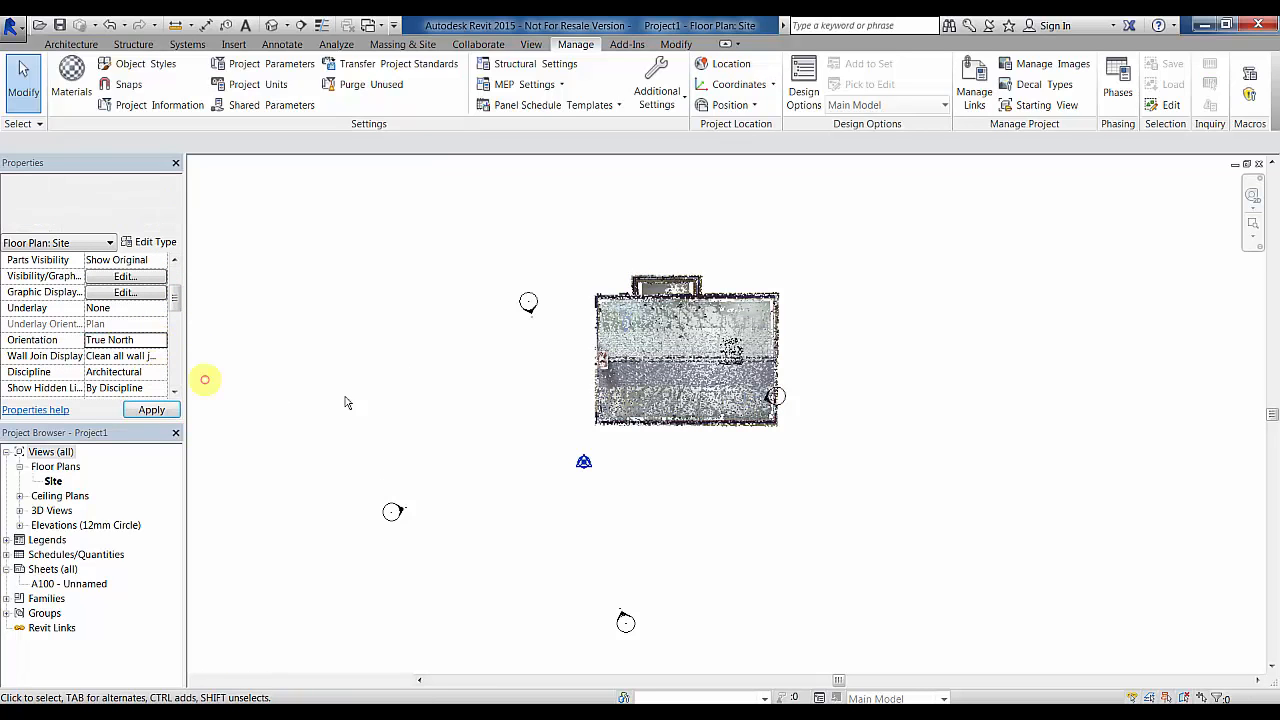
left_click(161, 340)
left_click(150, 356)
left_click(350, 372)
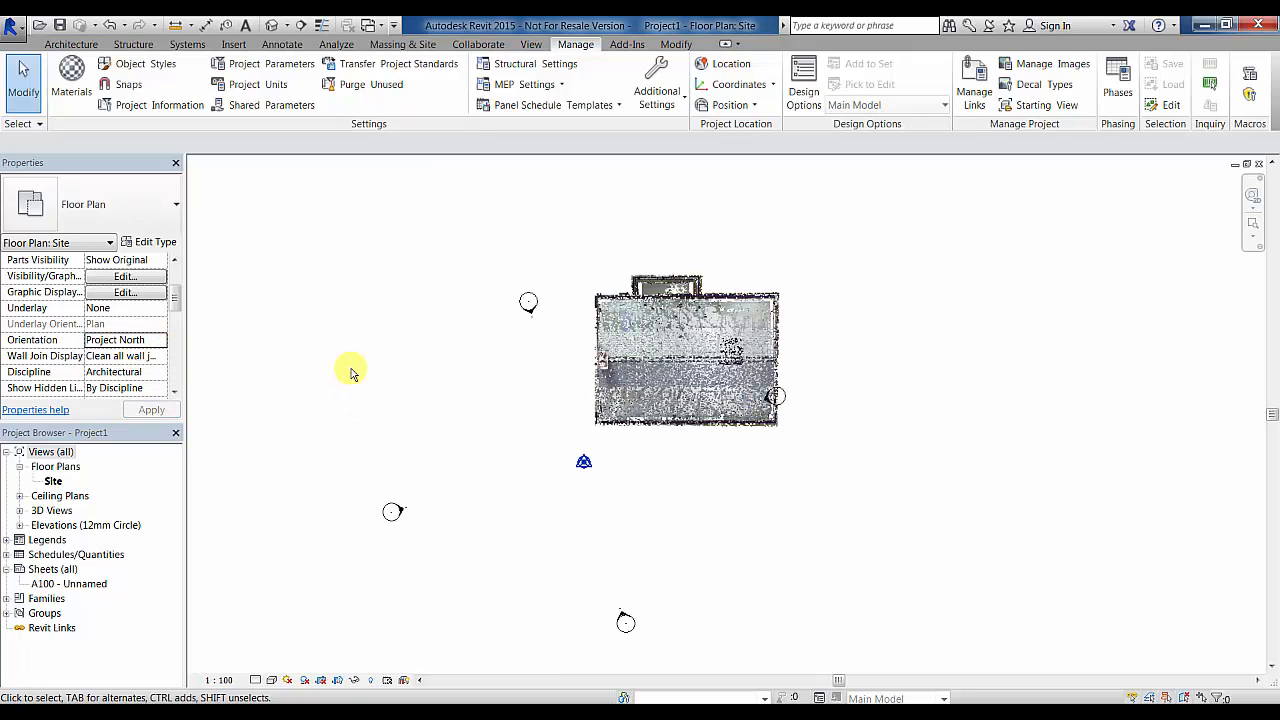
left_click(161, 340)
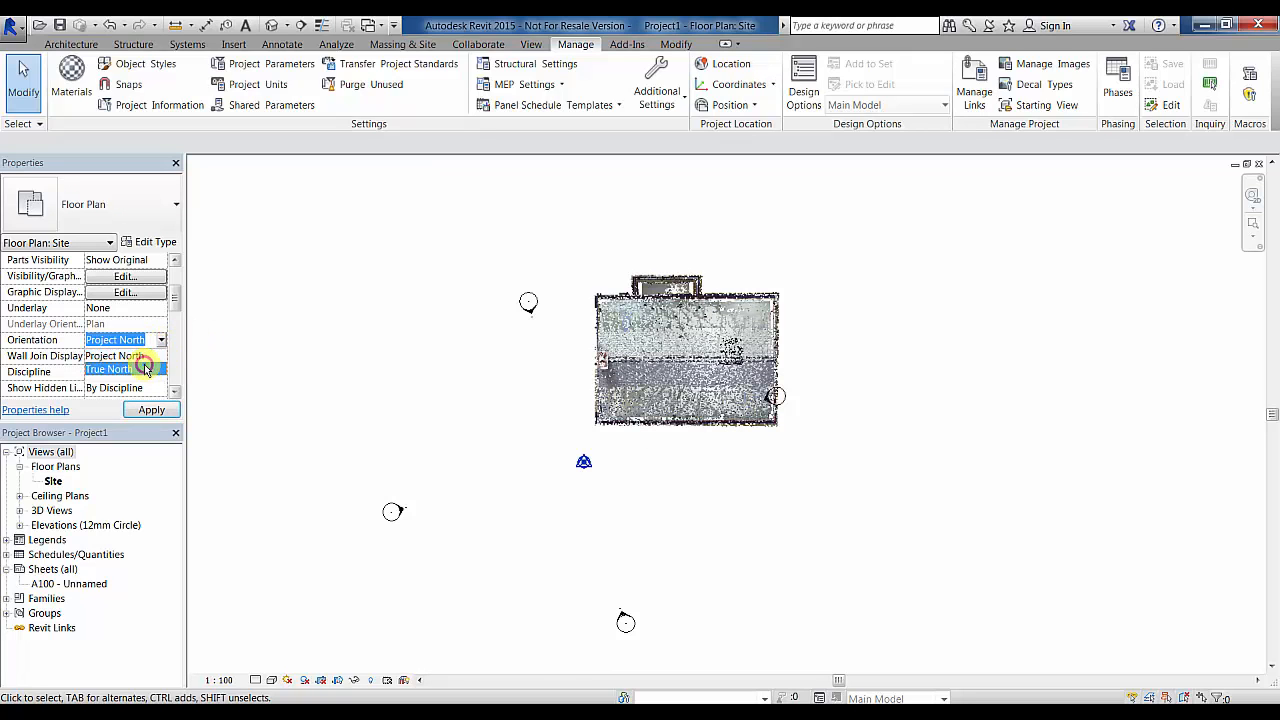
left_click(140, 369)
left_click(241, 45)
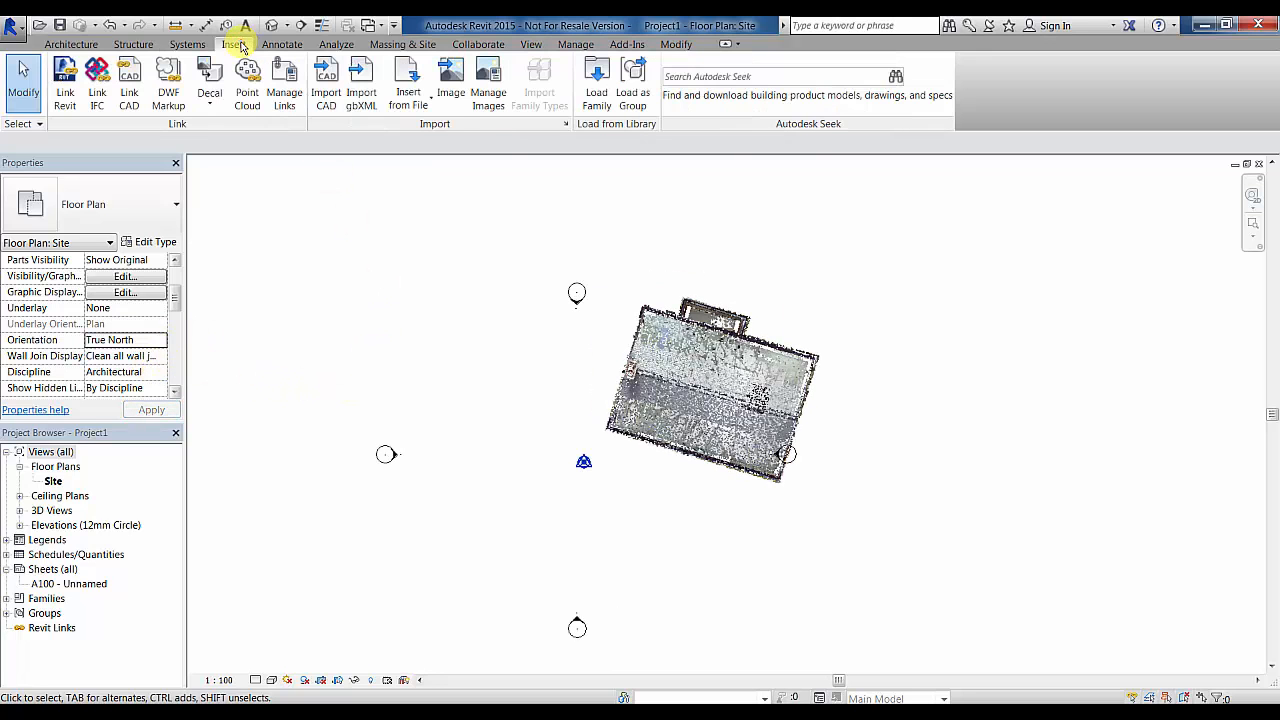
- Cancel the new point cloud link and reload Project House.rcp through Manage Links
left_click(245, 86)
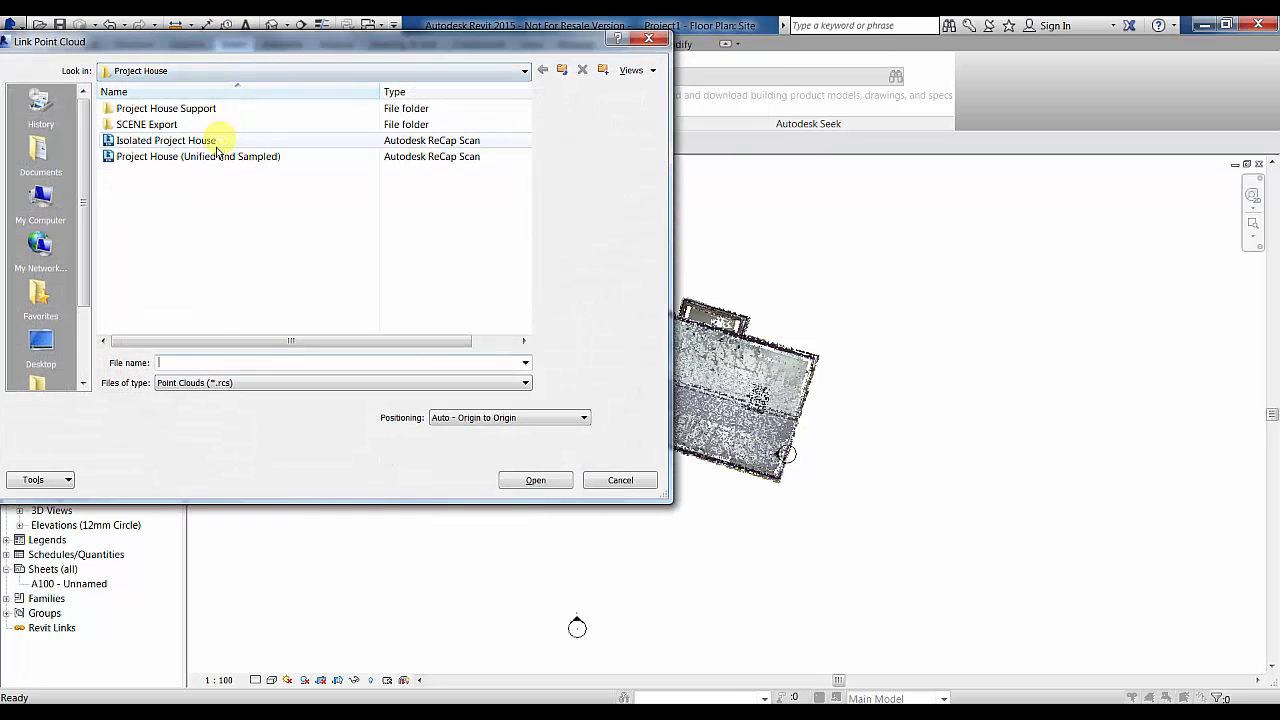
left_click(647, 35)
left_click(290, 84)
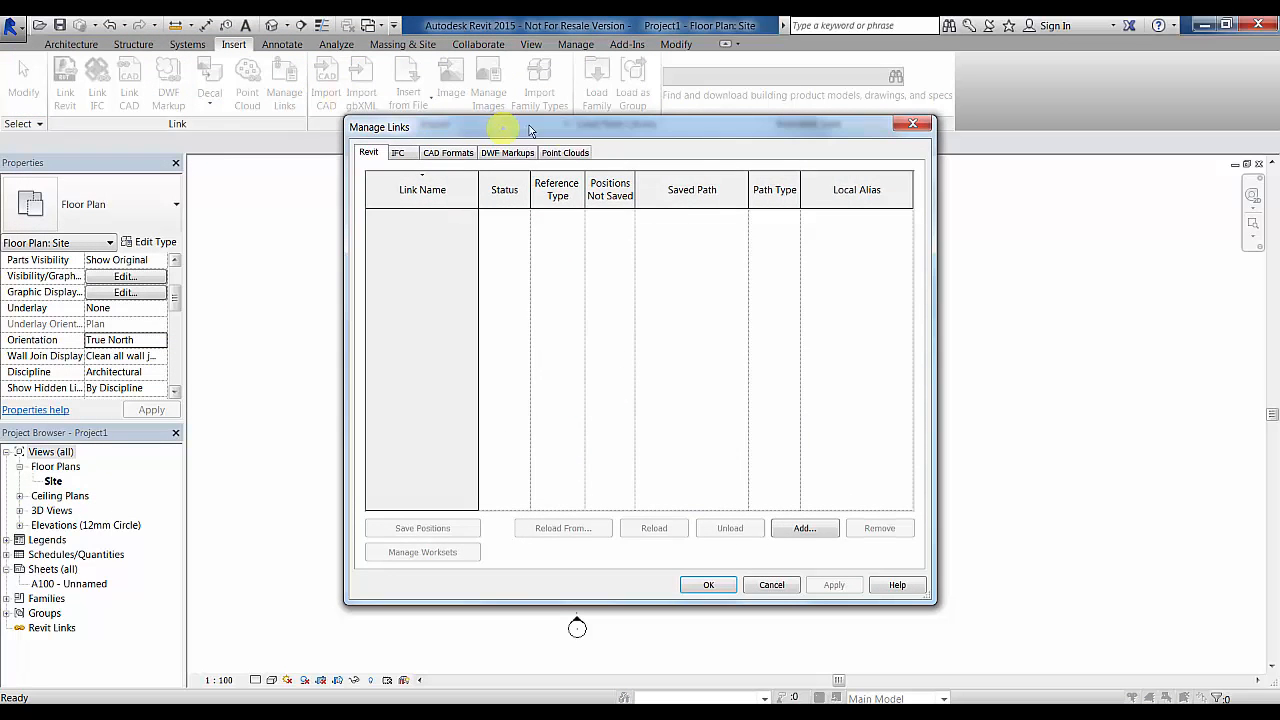
left_click(565, 152)
left_click(477, 231)
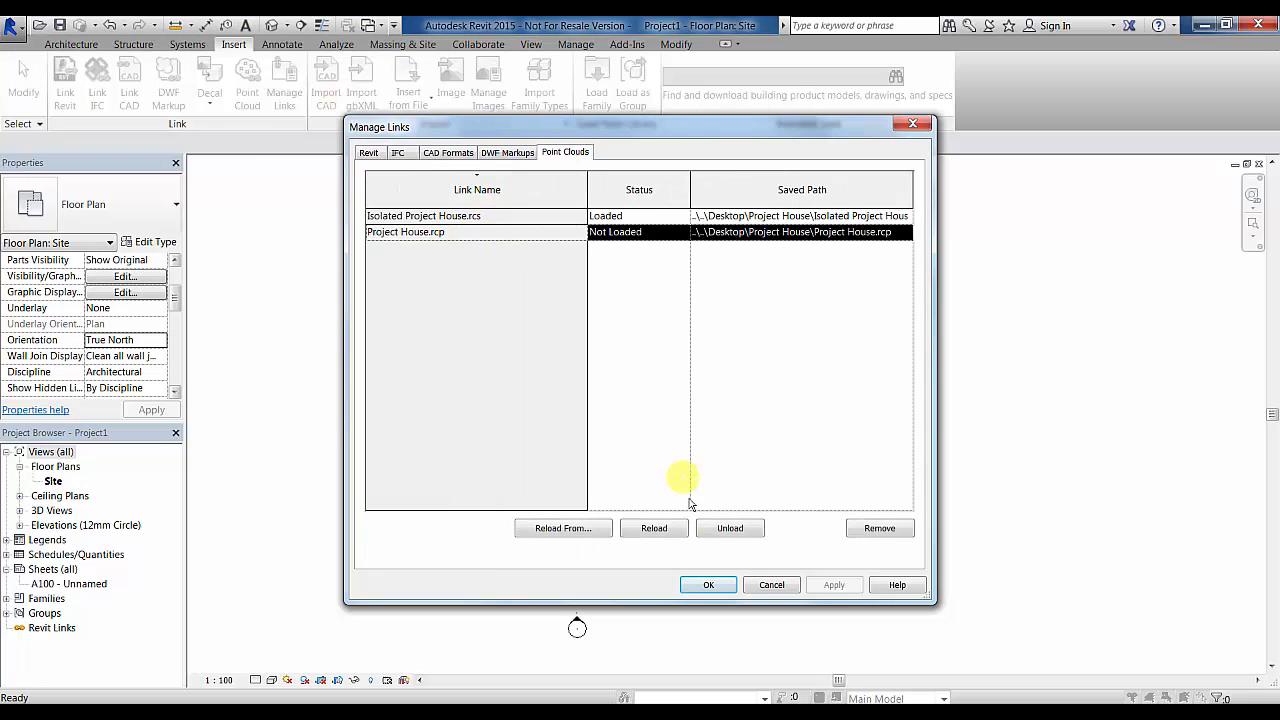
left_click(654, 528)
left_click(708, 585)
- Set the Site plan's Orientation back to Project North
scroll(1140, 533, "down", 1)
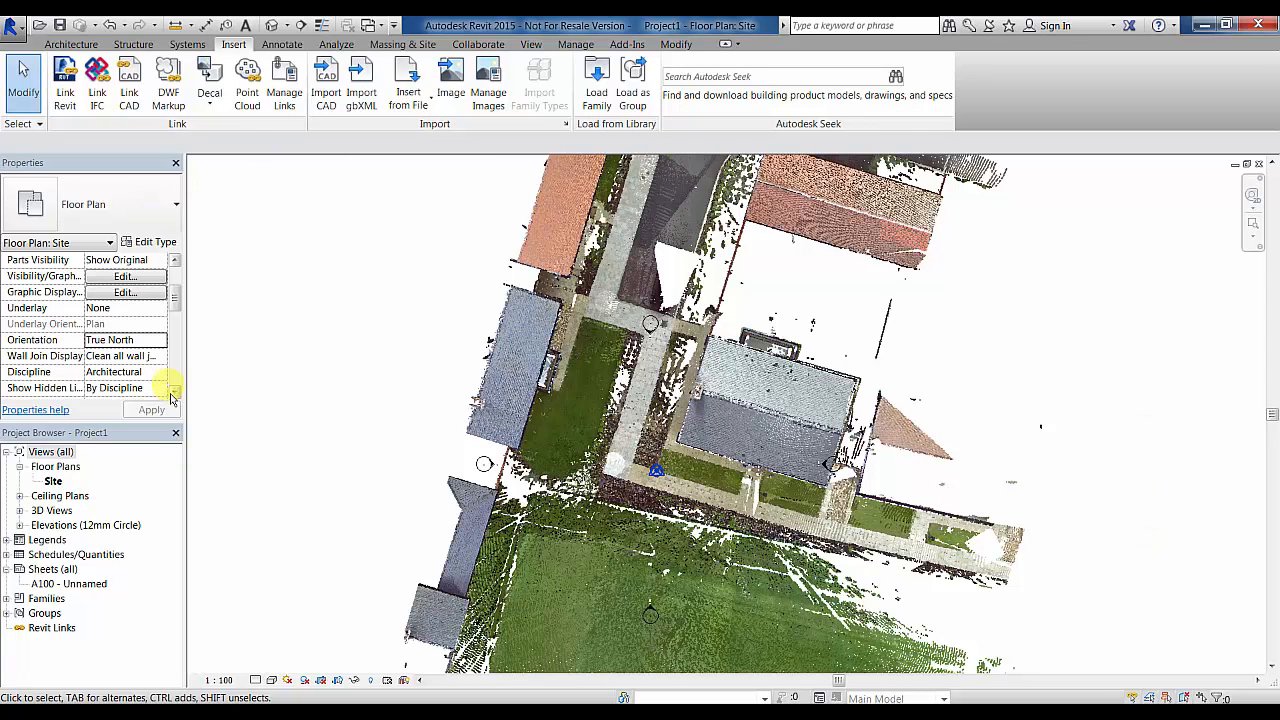
mouse_move(172, 290)
left_mouse_down()
mouse_move(171, 337)
mouse_move(180, 306)
left_mouse_up()
left_click(160, 328)
left_click(155, 340)
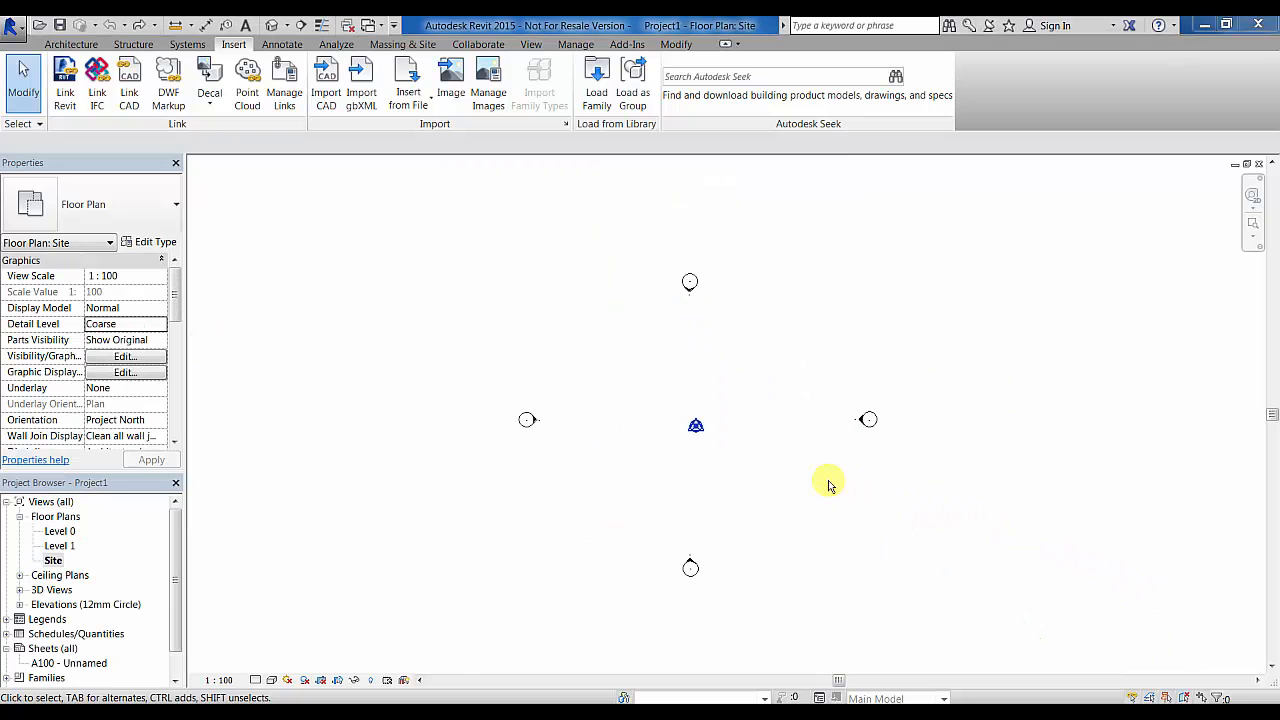
- Link Geo-Referenced Data.rcp origin to origin and zoom to fit the Site plan
left_click(245, 95)
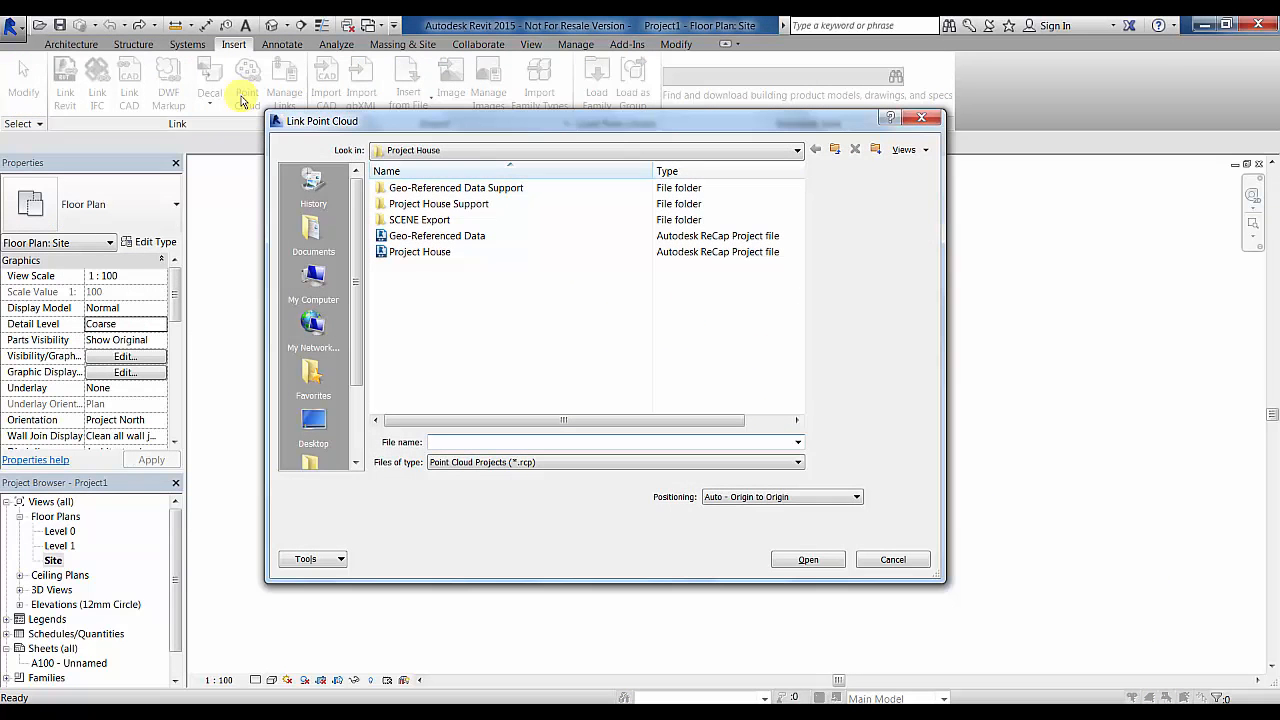
left_click(430, 237)
left_click(775, 497)
left_click(775, 500)
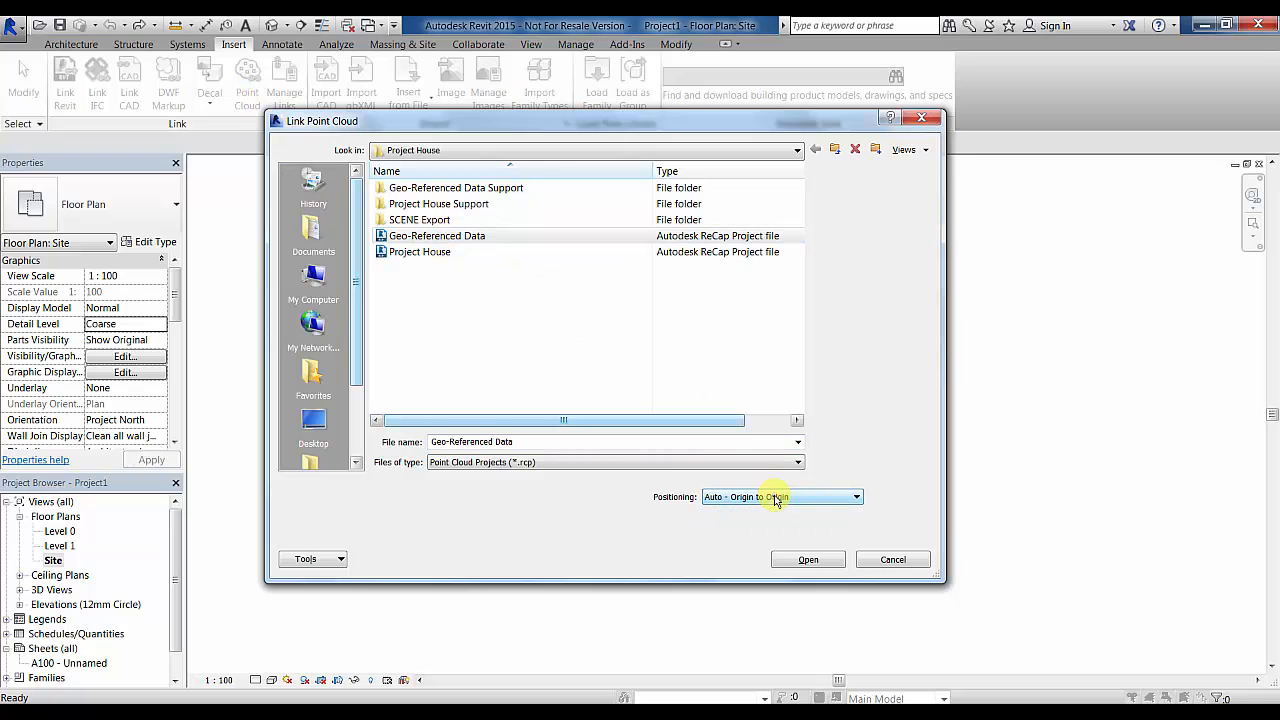
left_click(812, 559)
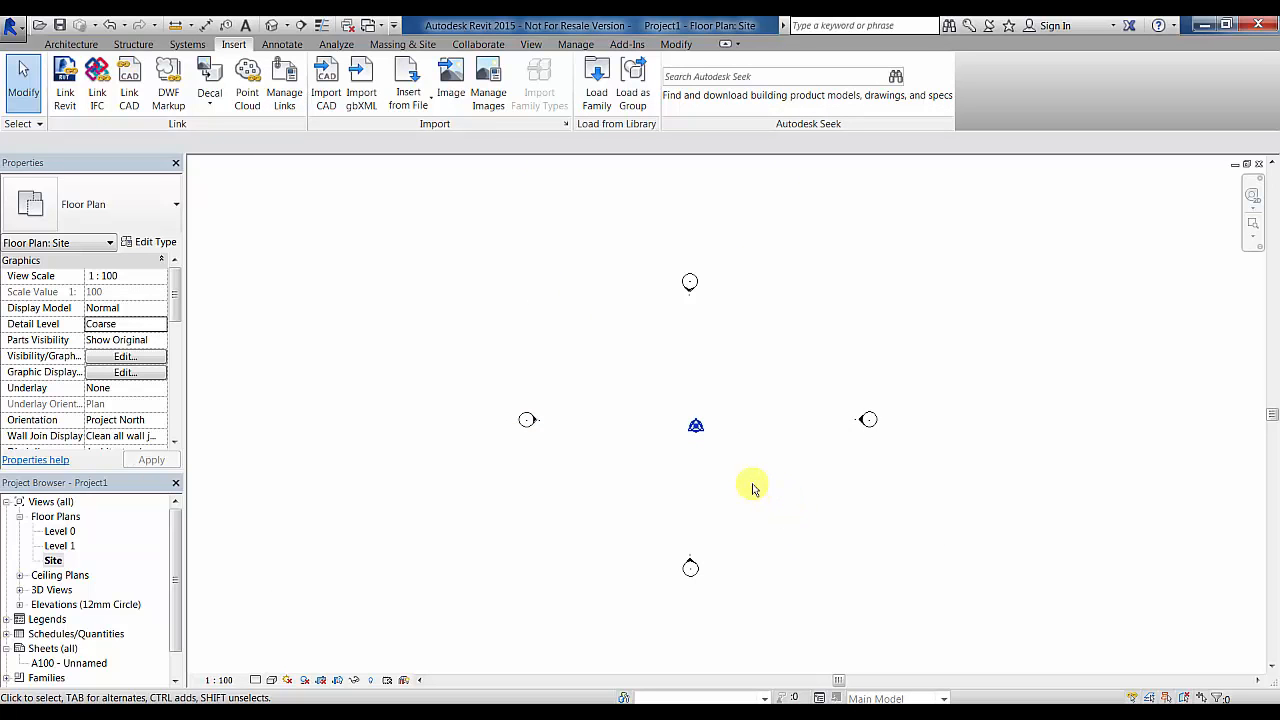
middle_click(771, 457)
middle_click(771, 457)
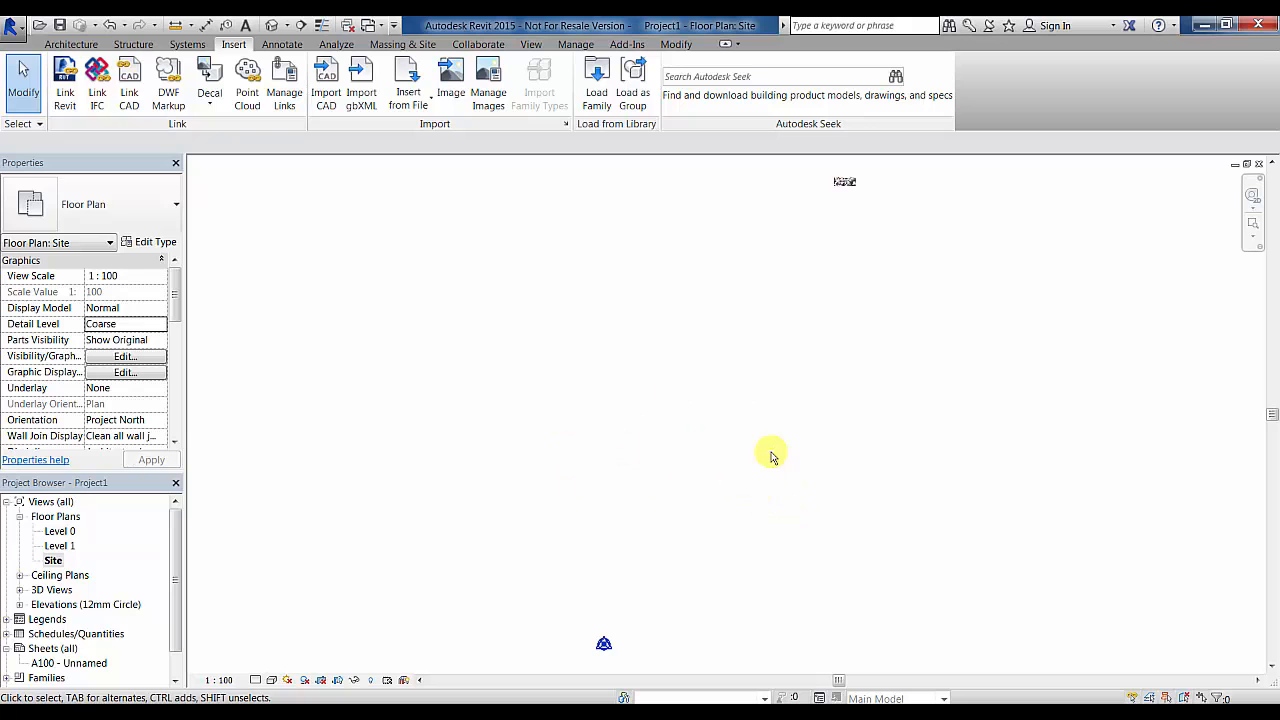
left_click(846, 188)
left_click(877, 255)
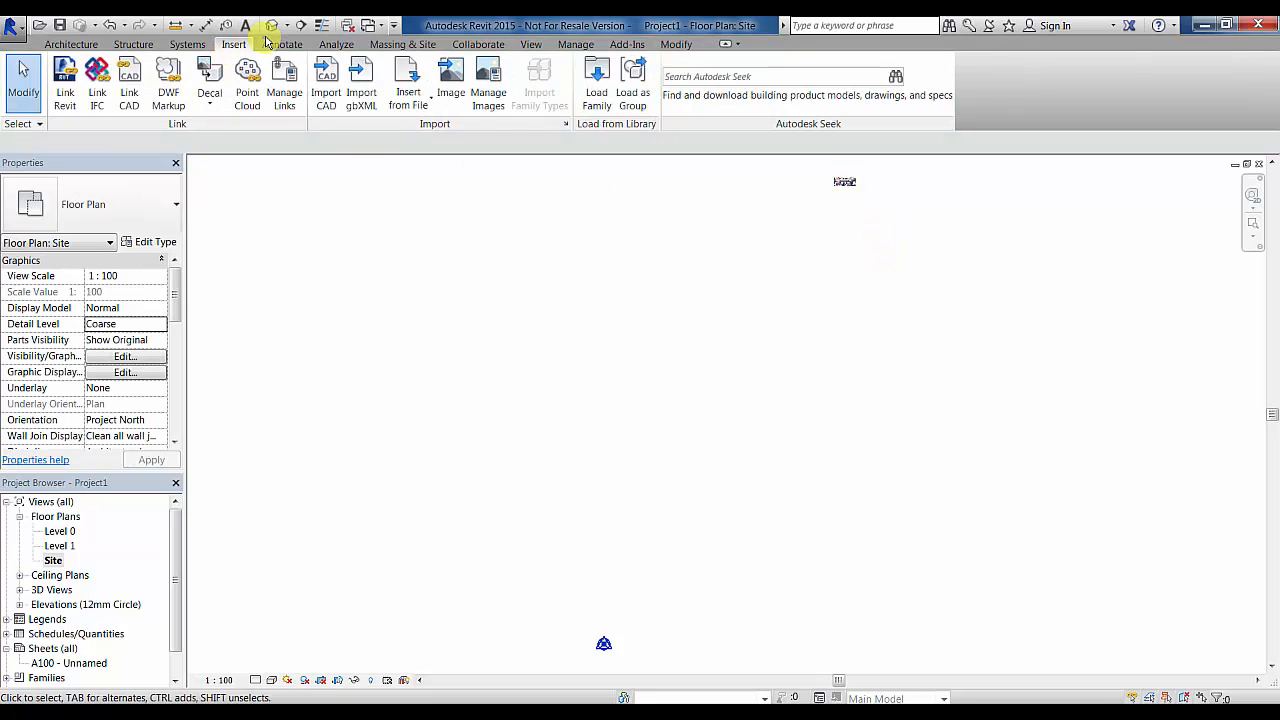
- Draw Section 1 across the house point cloud and go to its view
left_click(301, 25)
left_click(843, 166)
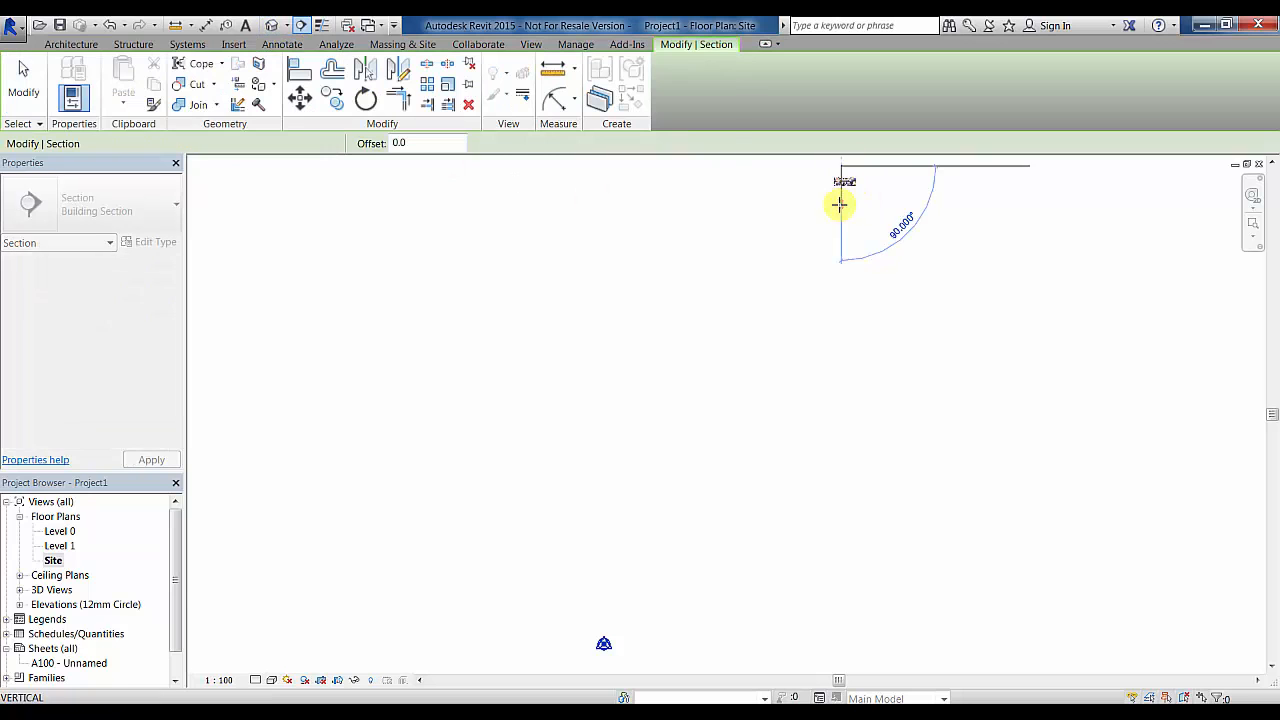
left_click(840, 204)
right_click(842, 190)
left_click(895, 274)
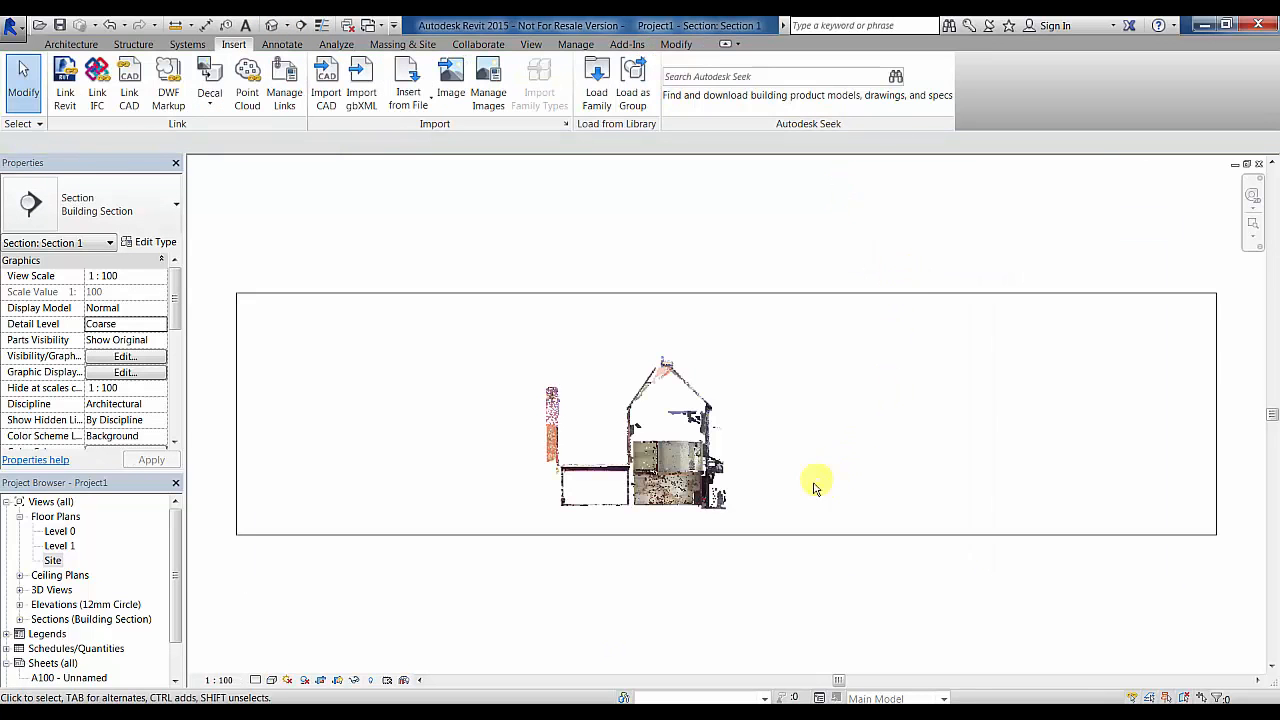
- Draw Level 2 across the house in the Section 1 view
left_click(71, 44)
left_click(1137, 69)
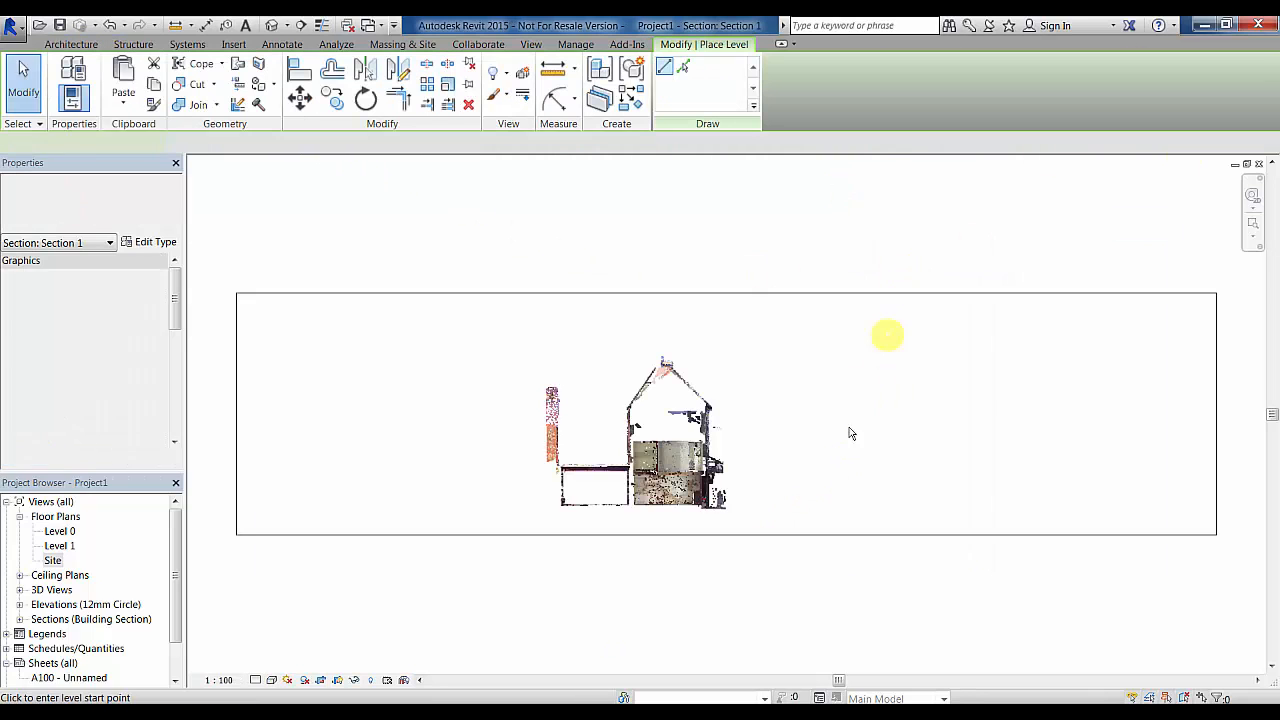
left_click(536, 473)
left_click(748, 475)
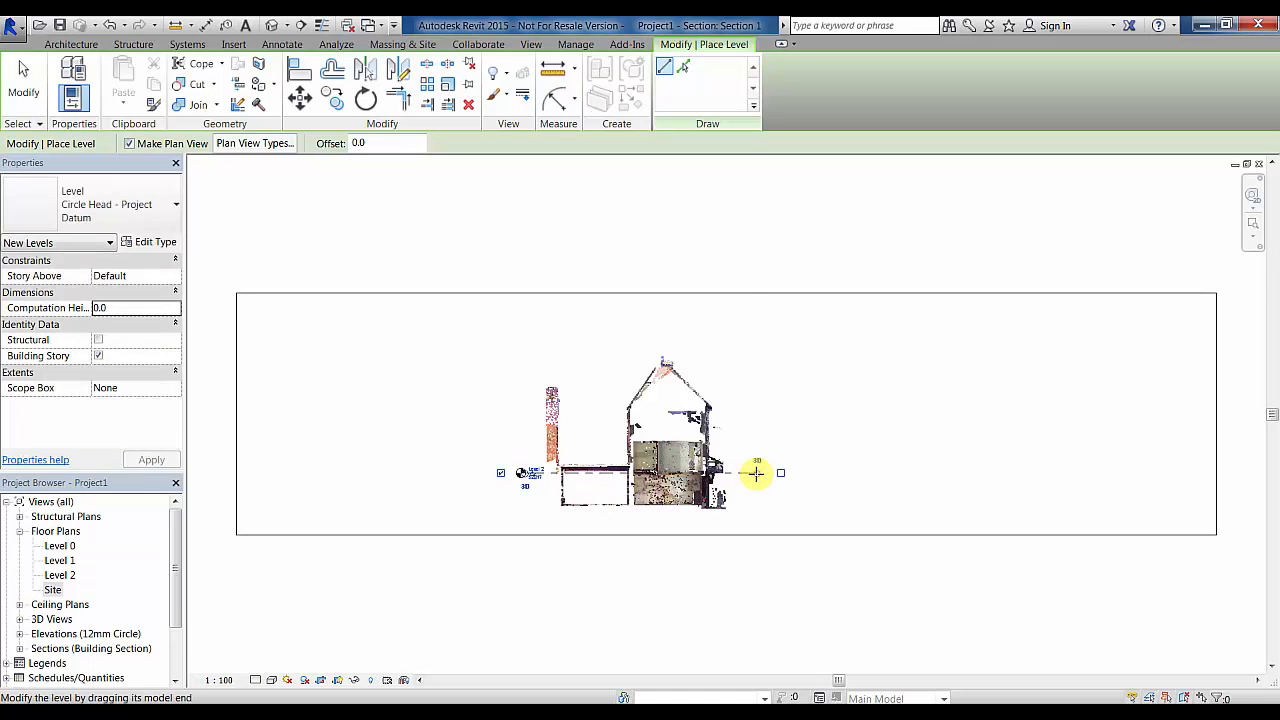
- Select the Geo-Referenced Data point cloud and drag it to a new position
scroll(529, 486, "up", 5)
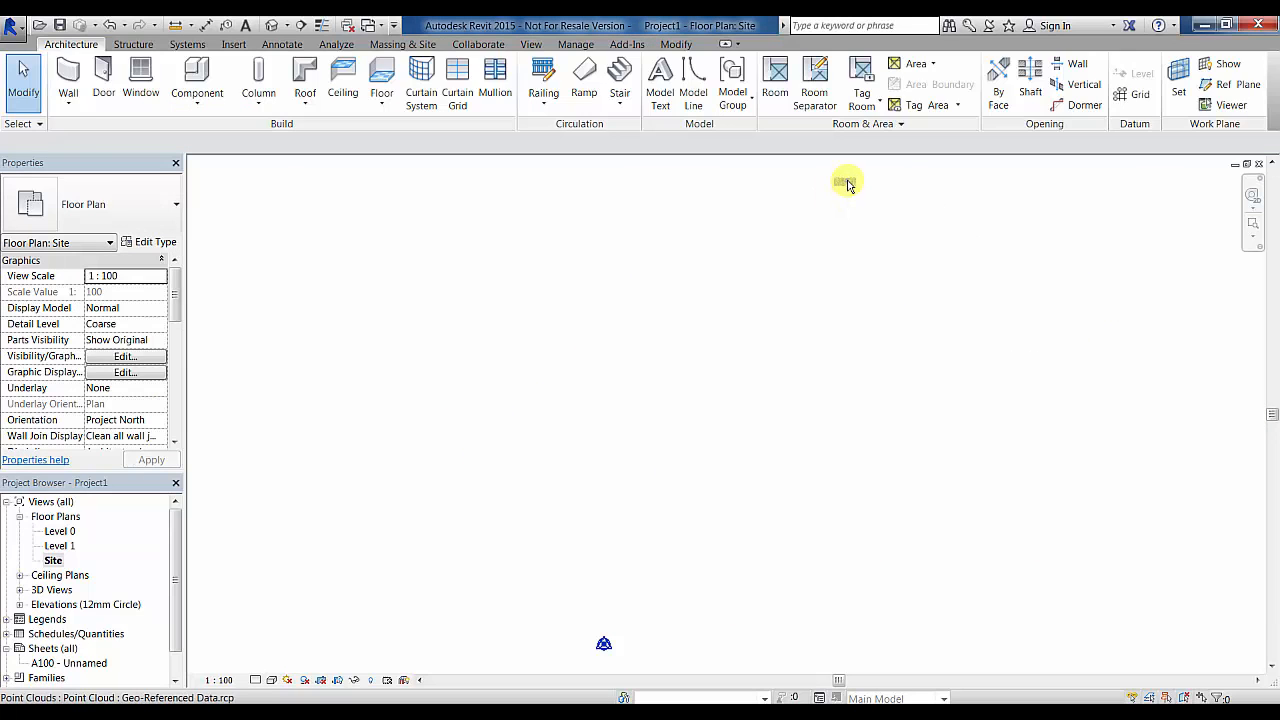
left_click(846, 184)
left_click_drag(846, 185, 607, 644)
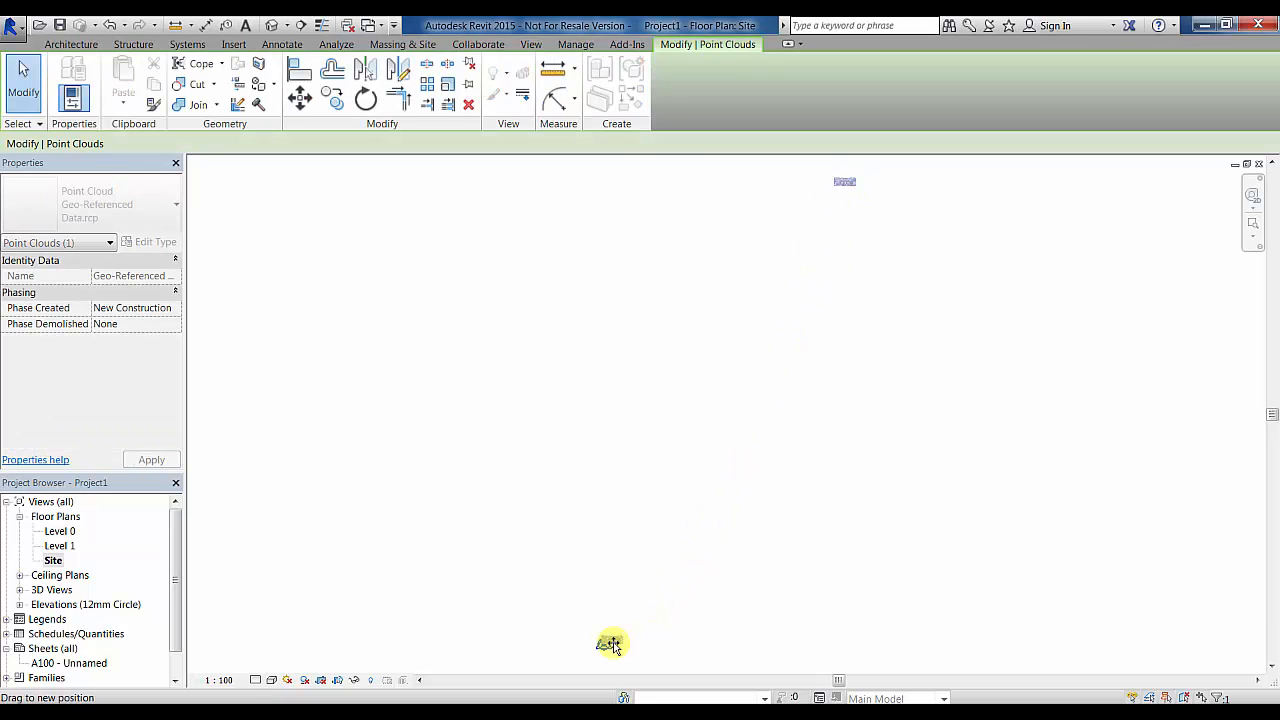
- Deselect the point cloud and open the Site floor plan
scroll(604, 641, "up", 8)
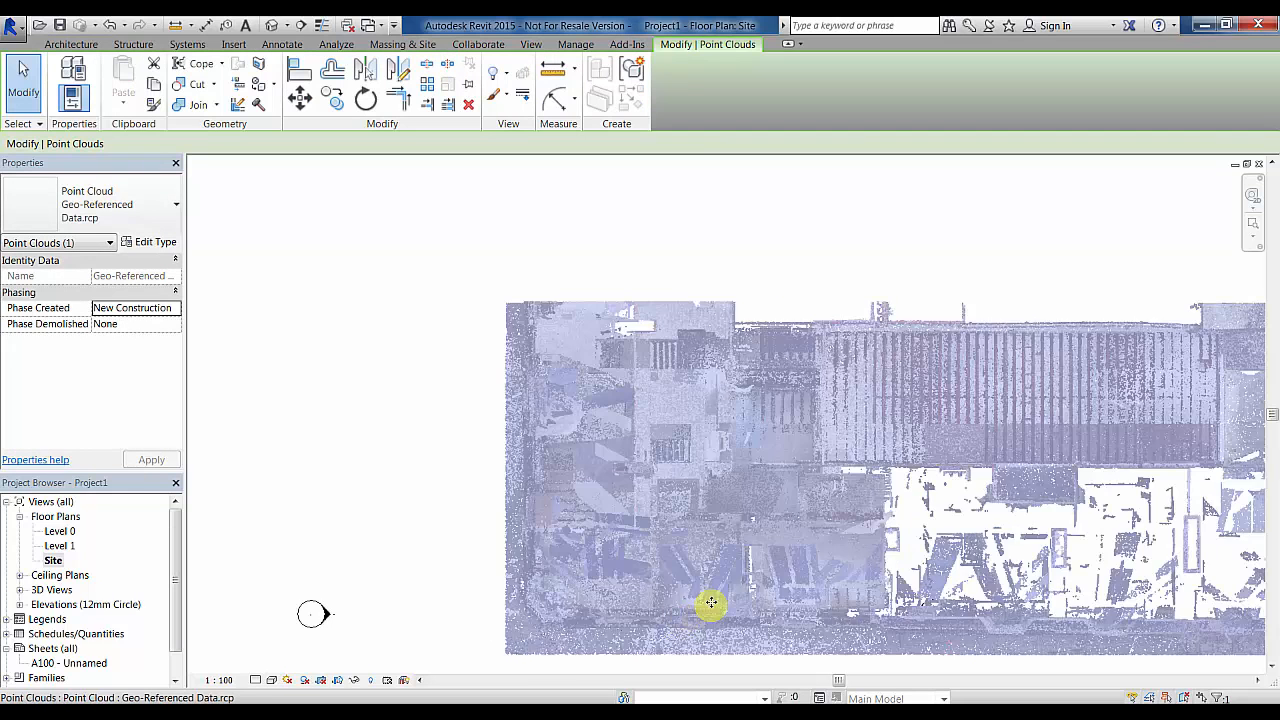
middle_click_drag(710, 605, 705, 368)
scroll(704, 367, "down", 3)
left_click(772, 507)
middle_click_drag(818, 494, 818, 523)
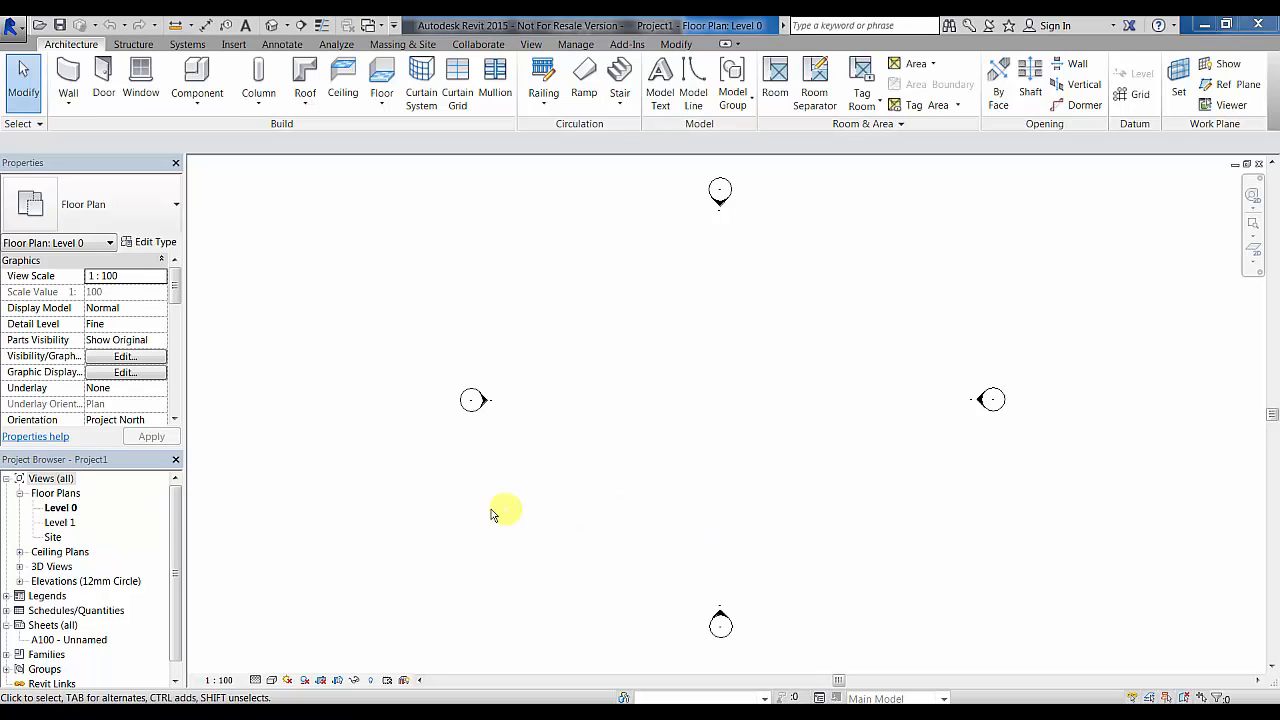
double_click(55, 537)
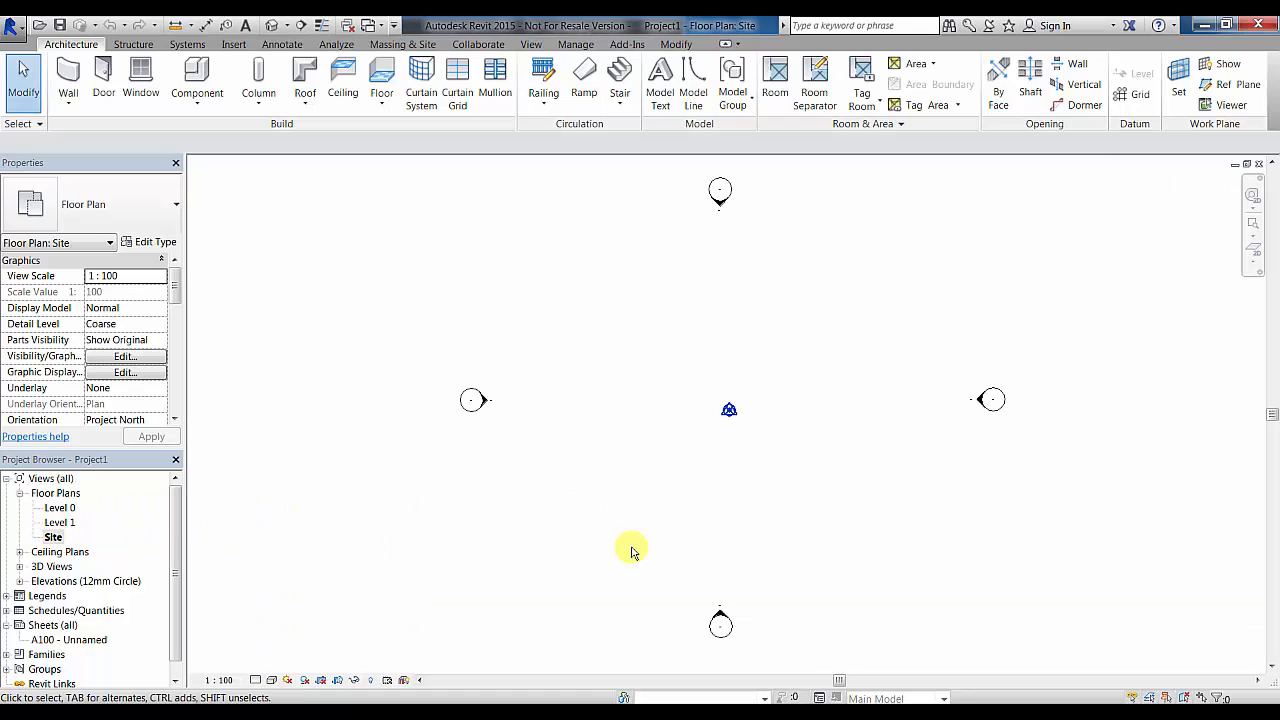
- Delete the Level 0 and Level 1 floor plan views
left_click(60, 508)
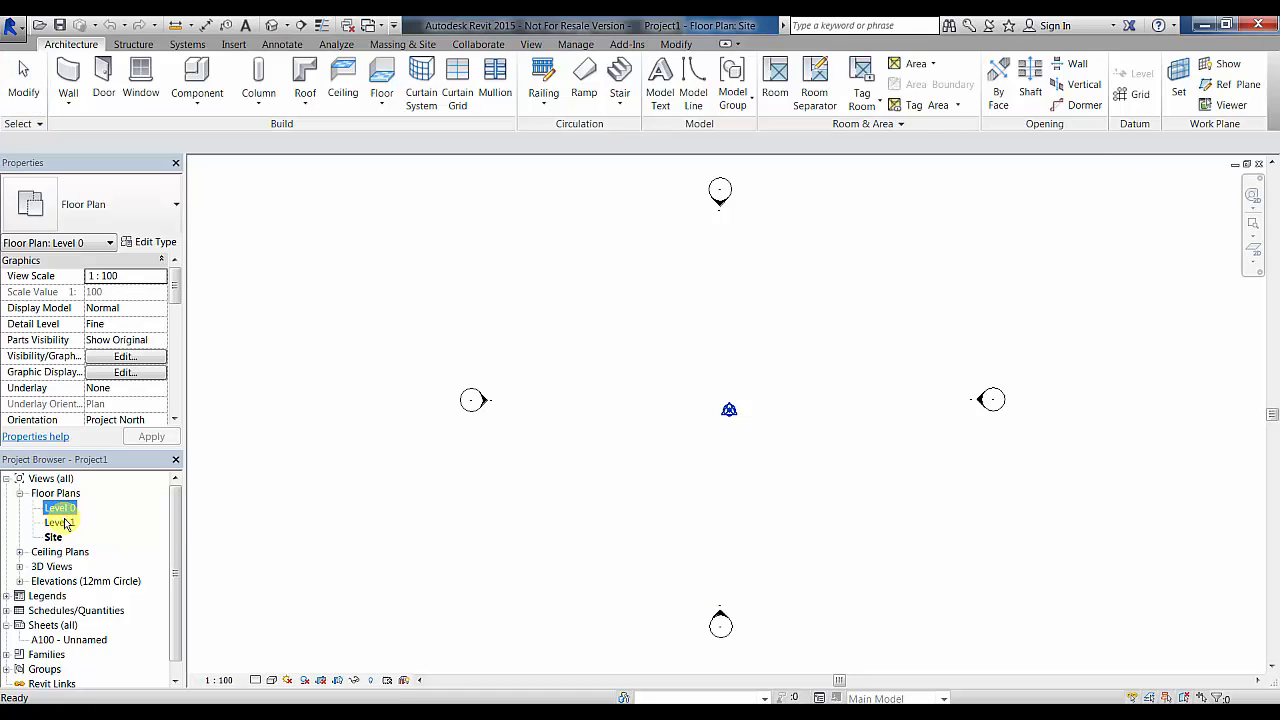
left_click(60, 522, "ctrl")
key("Delete")
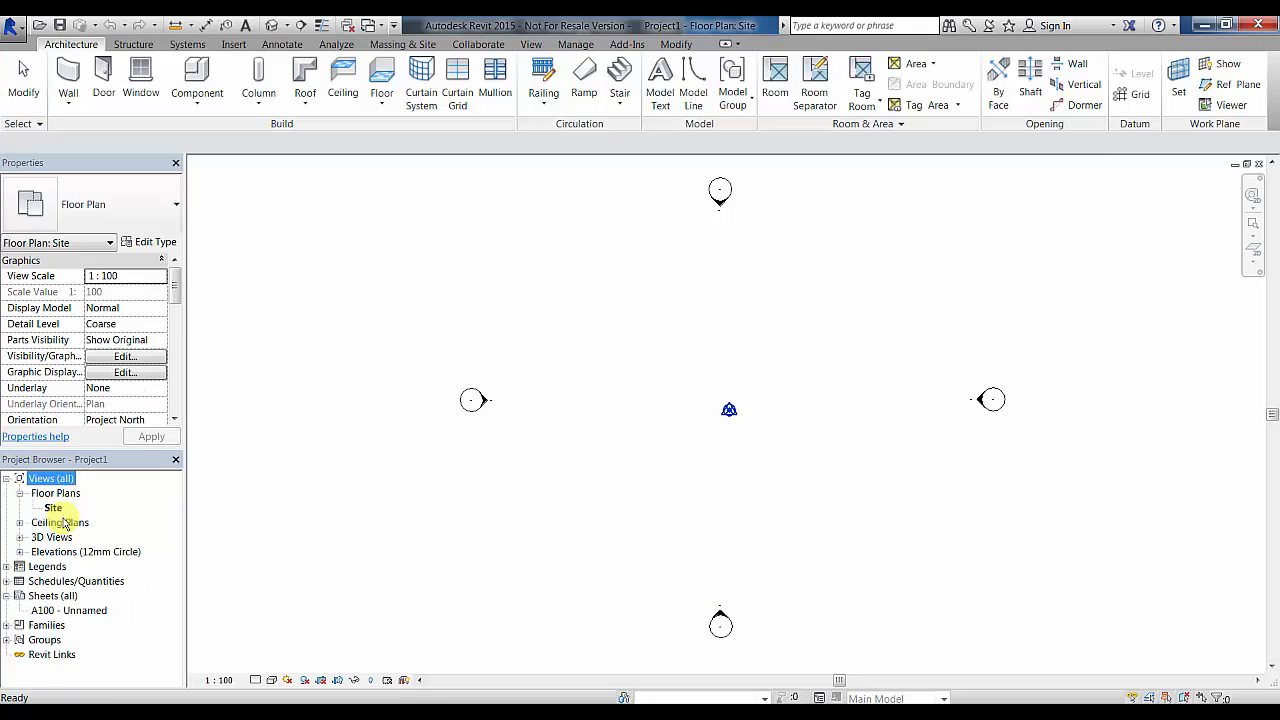
- Hide the Project Base Point in the Site view after nudging it and returning it to origin
left_click(730, 411)
left_click_drag(730, 410, 820, 411)
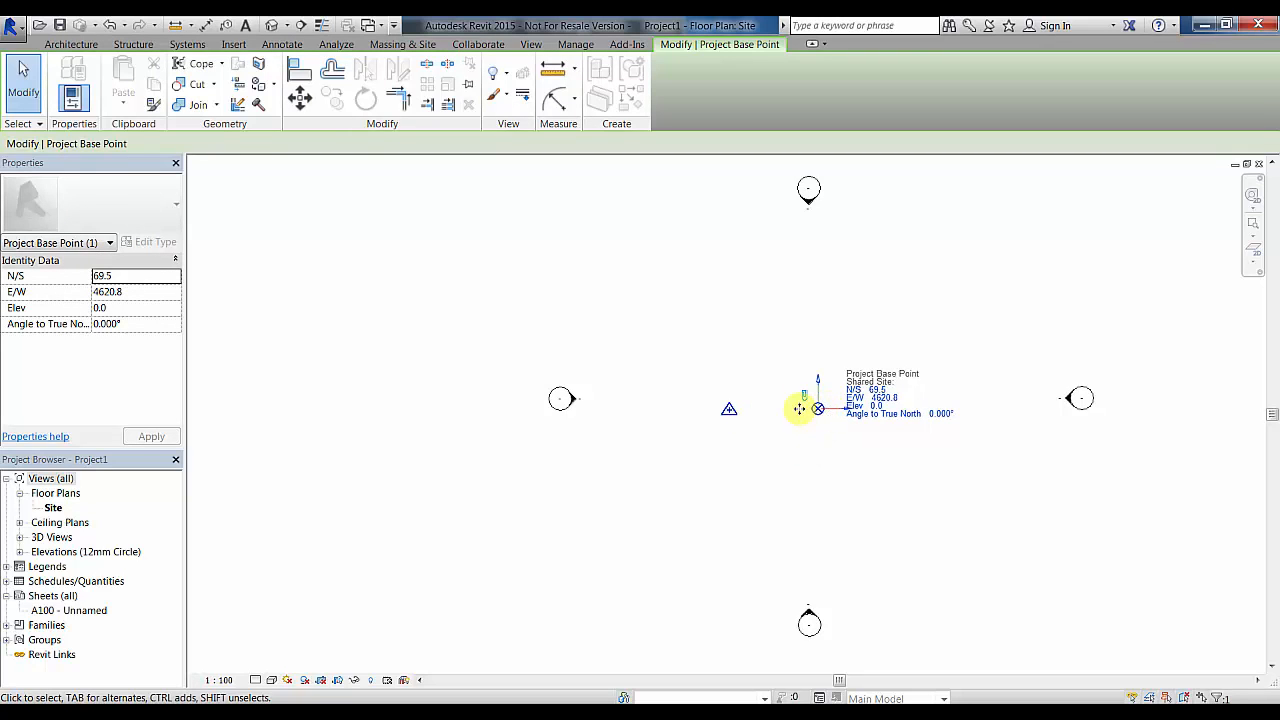
left_click_drag(817, 409, 729, 410)
right_click(729, 410)
mouse_move(810, 154)
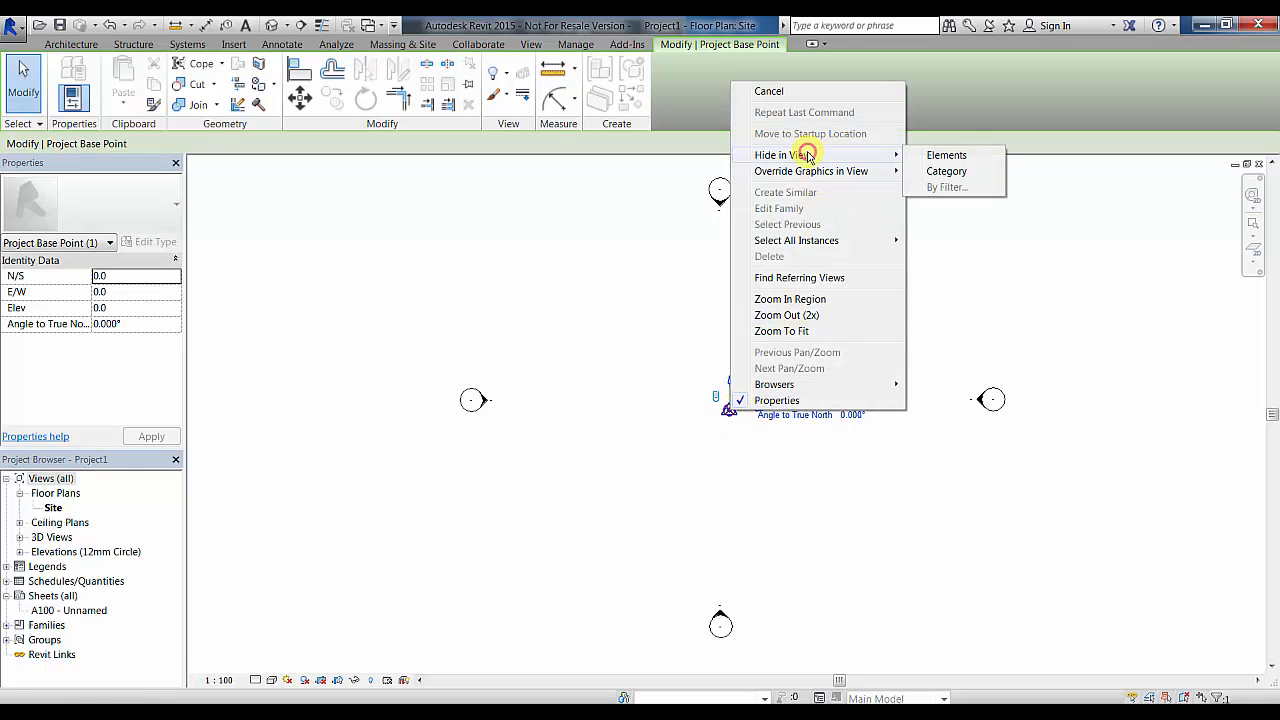
left_click(957, 157)
- Select the survey point and toggle its clip state off and back on
left_click(729, 409)
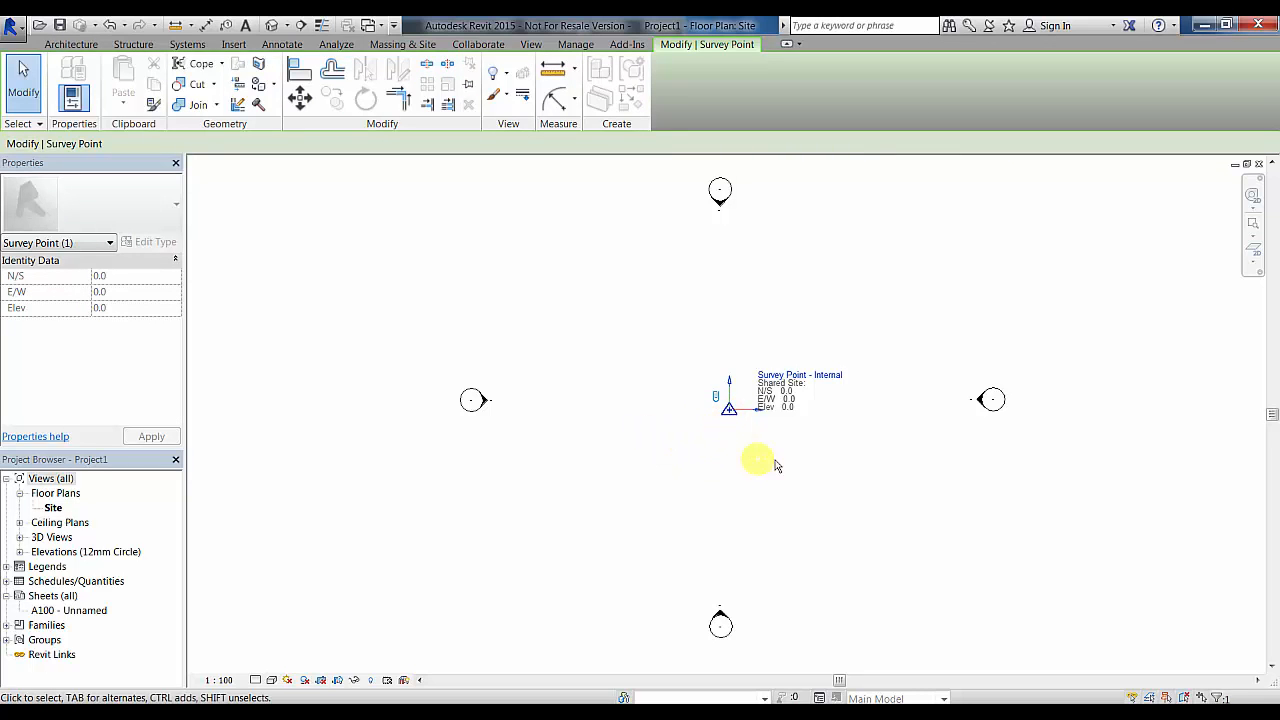
left_click(716, 398)
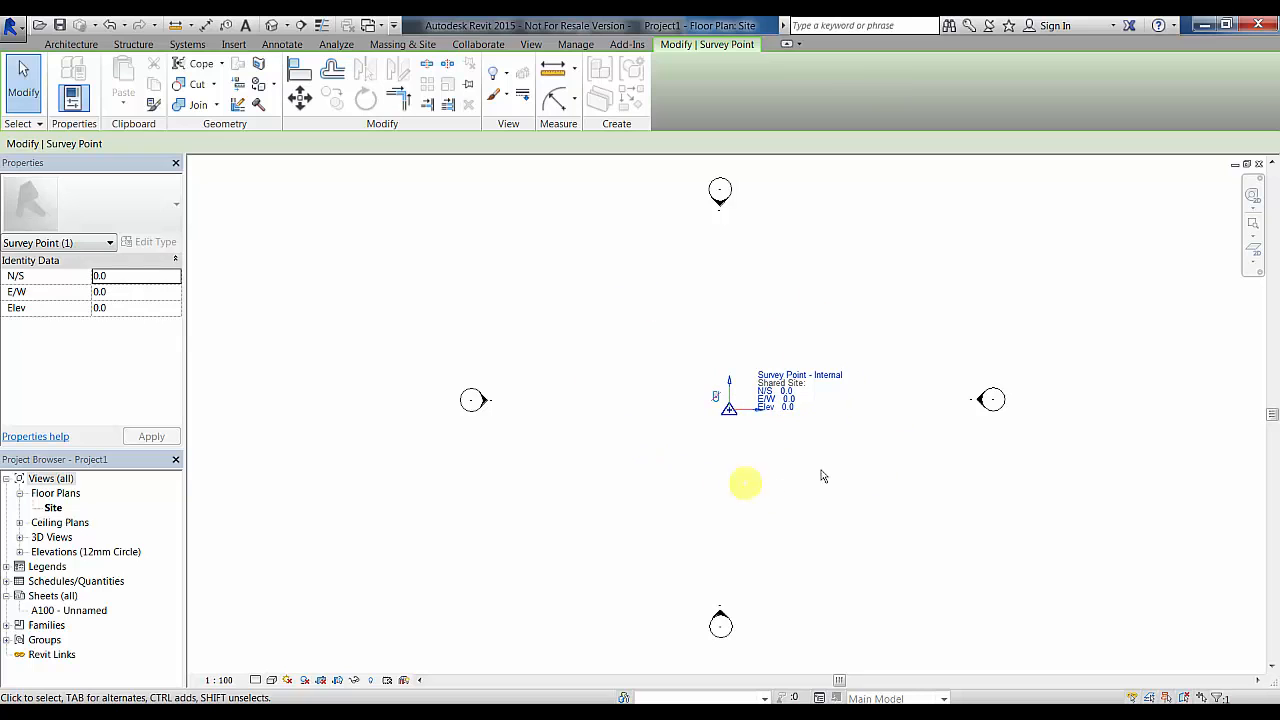
left_click(717, 399)
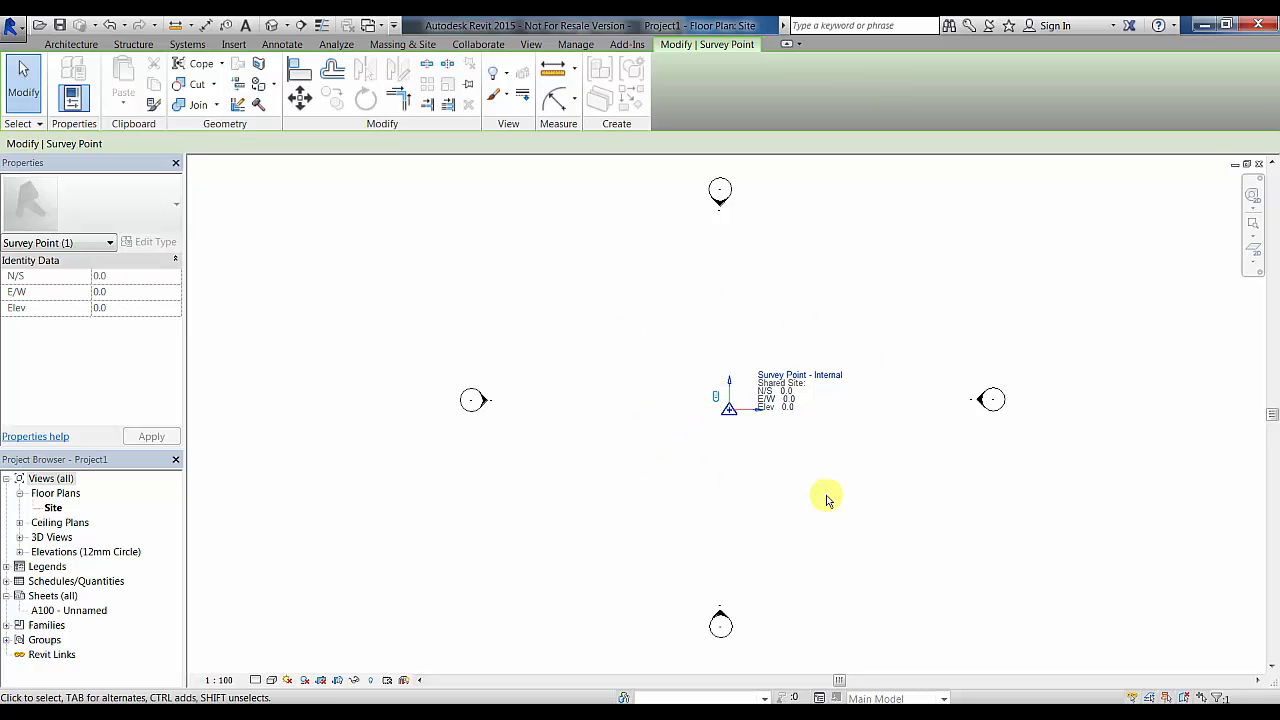
left_click(716, 398)
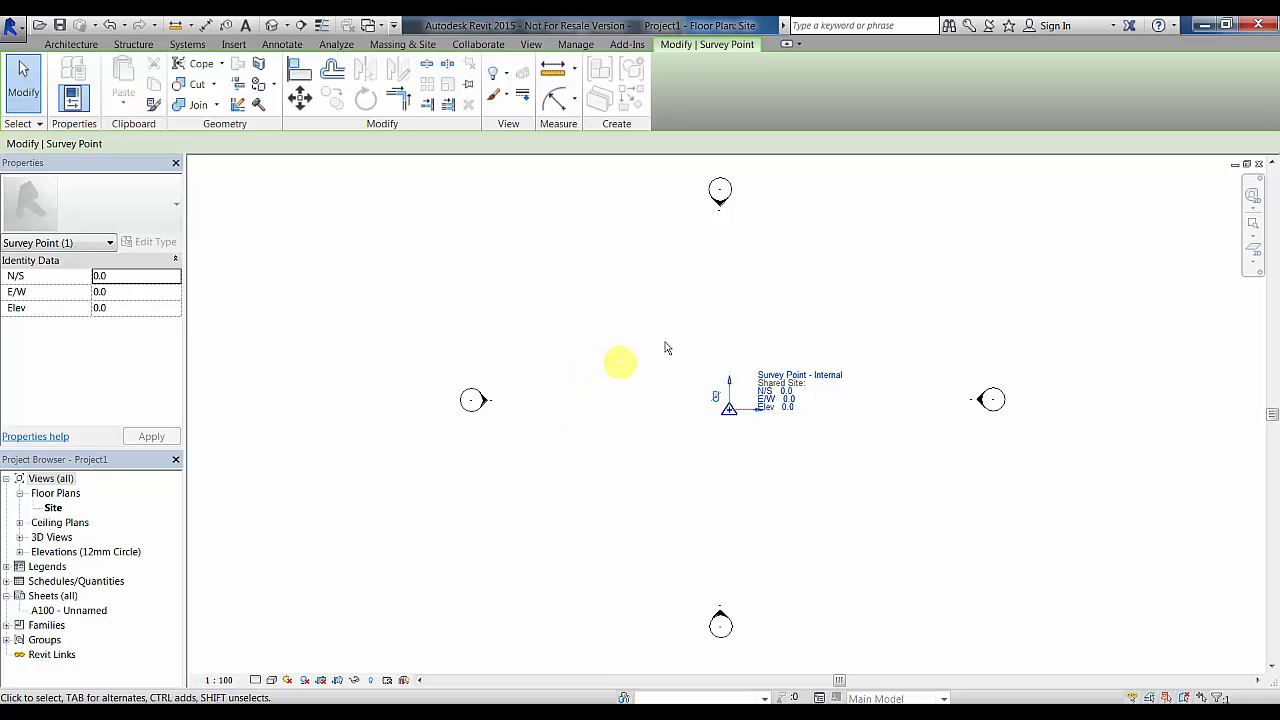
- Start Specify Coordinates at Point and pick the survey point
left_click(577, 45)
left_click(738, 84)
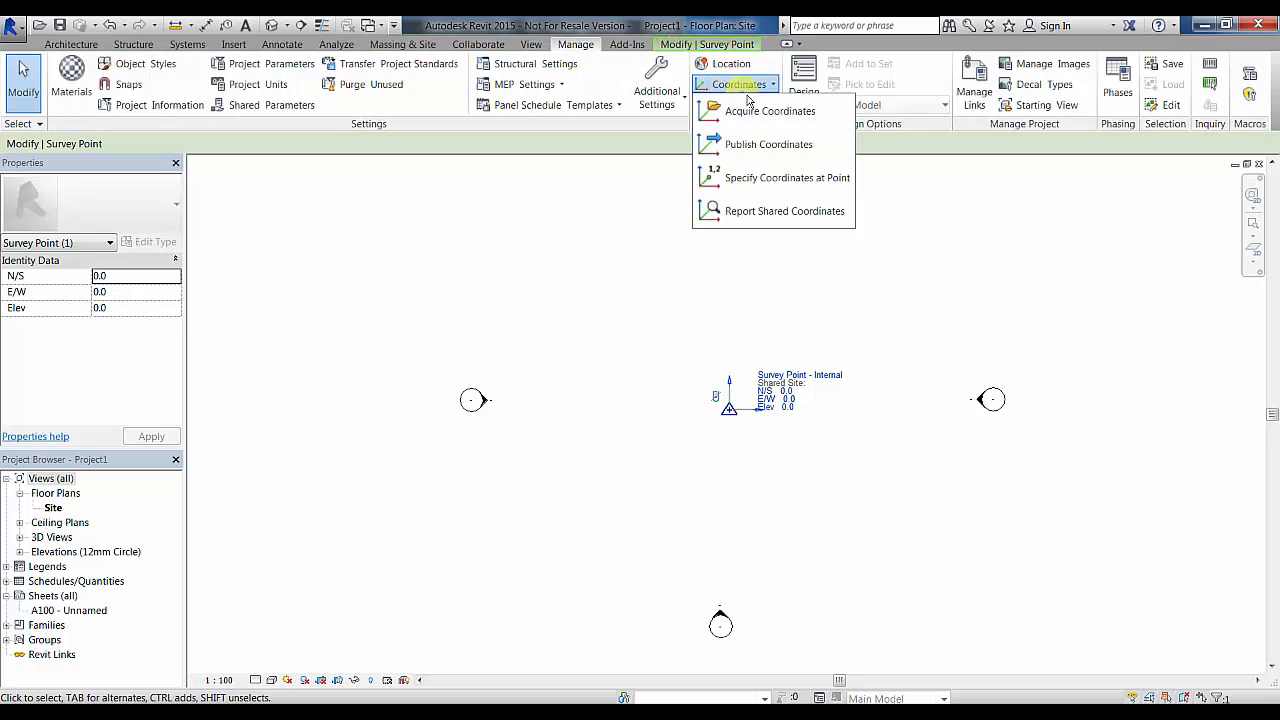
left_click(785, 181)
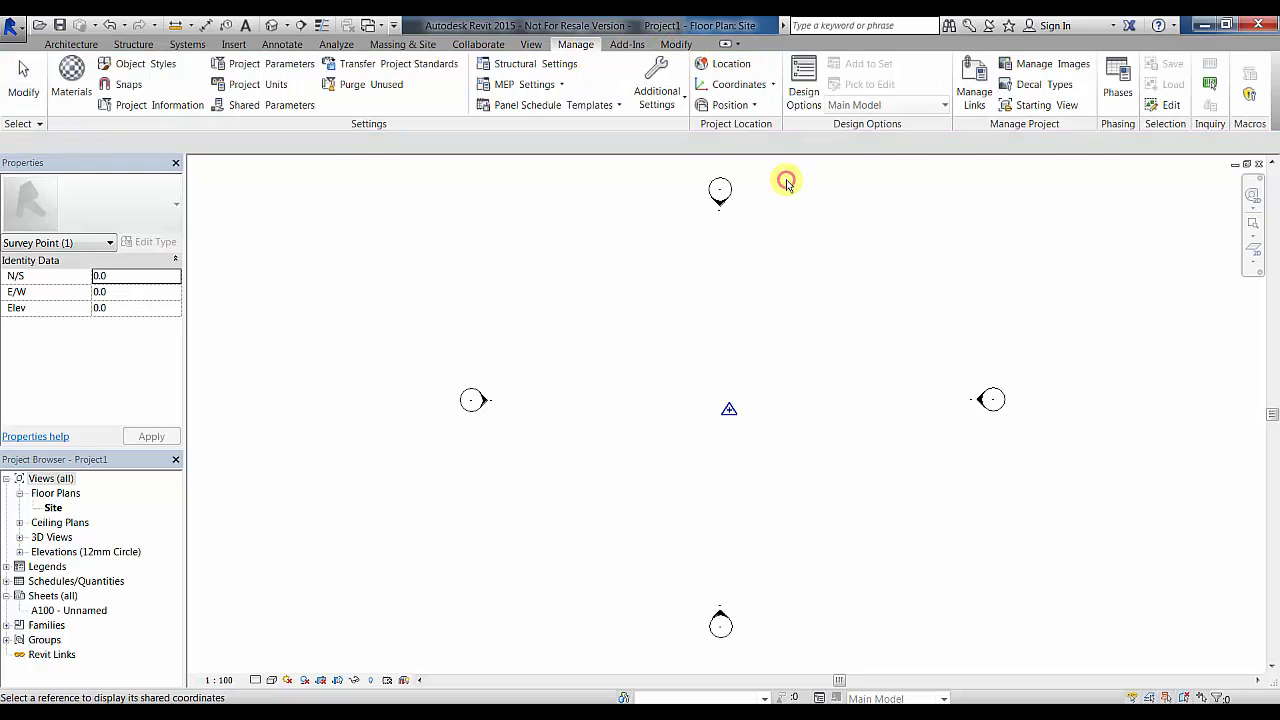
left_click(729, 410)
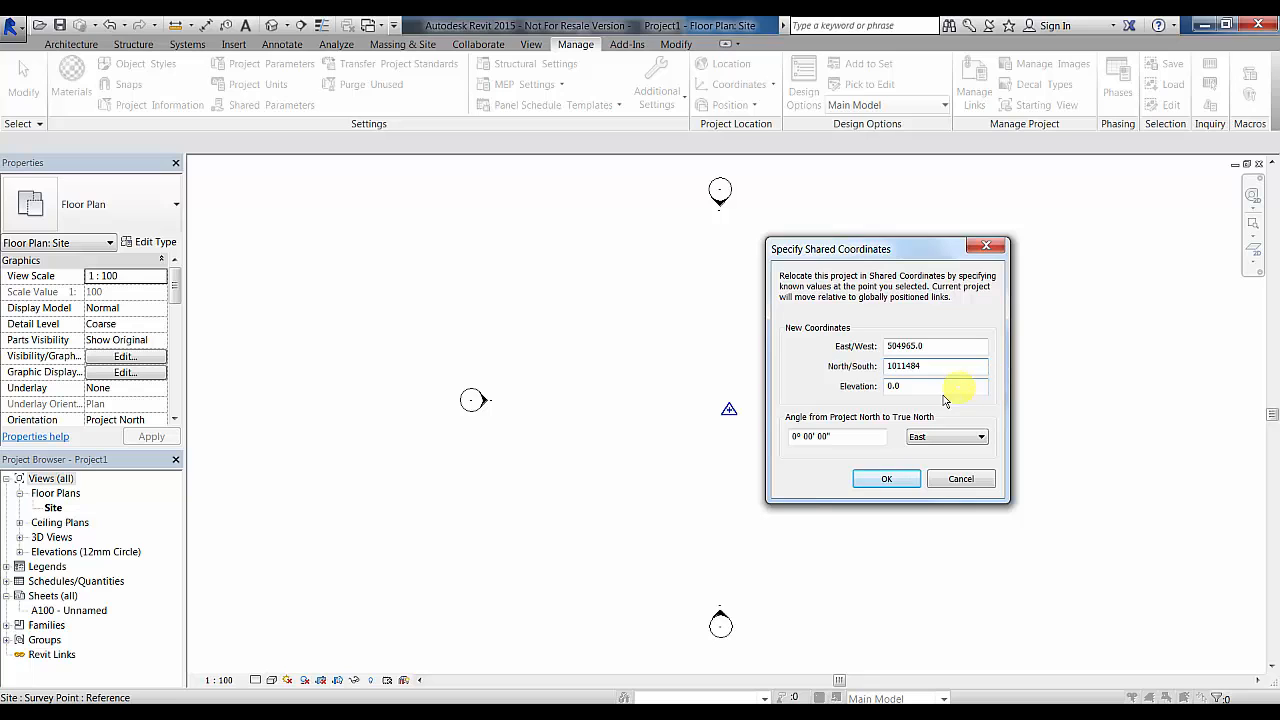
- Enter E/W 504965.0, N/S 1011484.0, elevation 52911.0 and a 12.5° West angle, then confirm
double_click(891, 386)
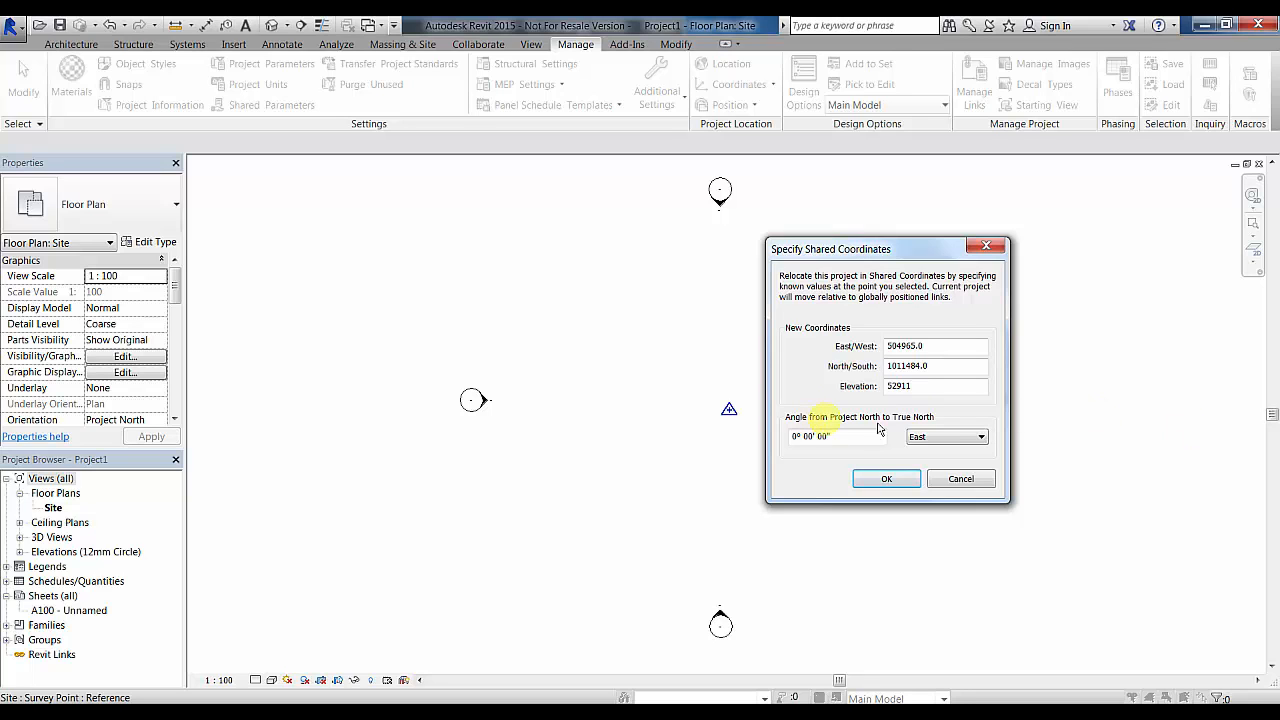
left_click(938, 439)
left_click(939, 464)
left_click(951, 438)
left_click(921, 451)
left_click(945, 440)
left_click(934, 456)
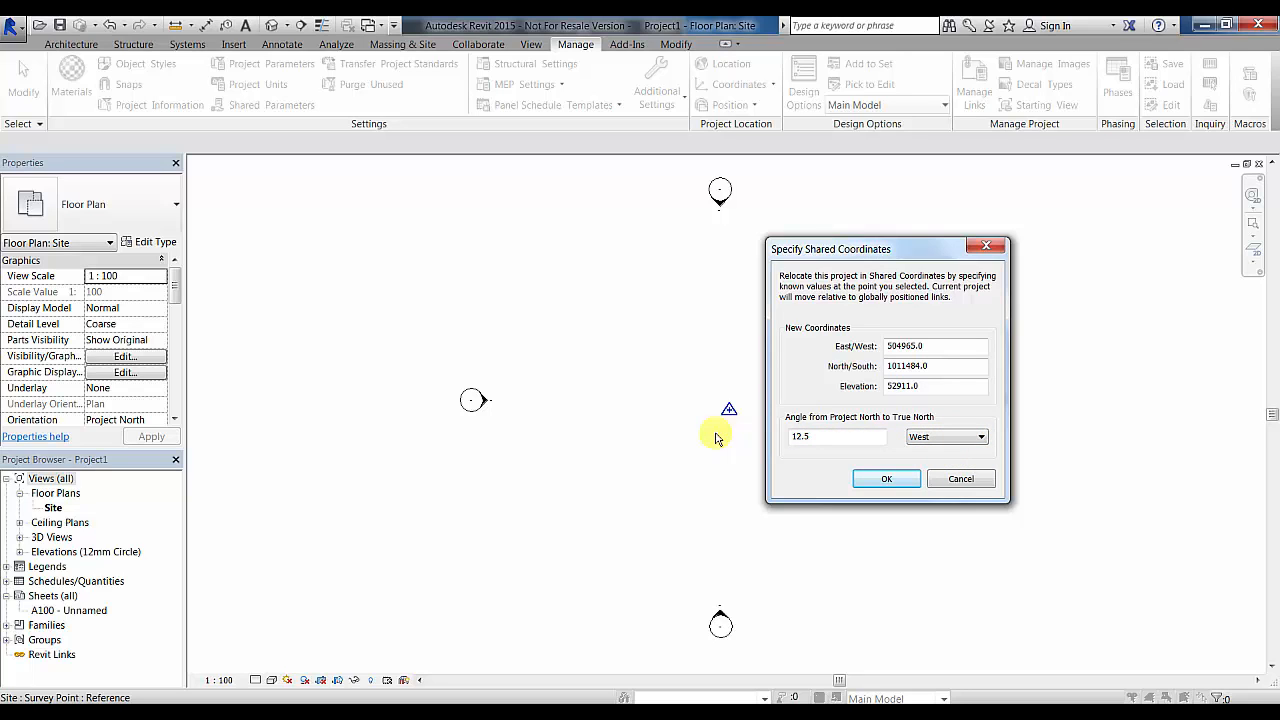
left_click(884, 480)
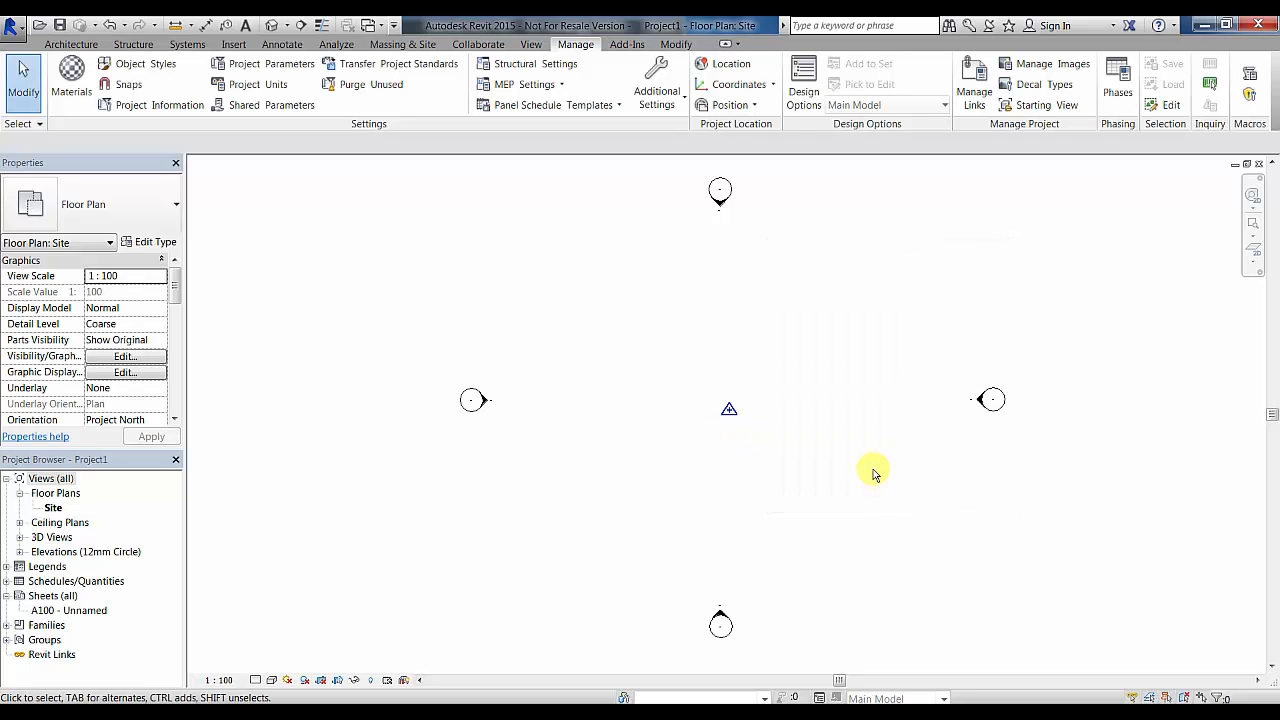
- Toggle the survey point's clip, then unhide the Project Base Point using Reveal Hidden Elements
left_click(727, 409)
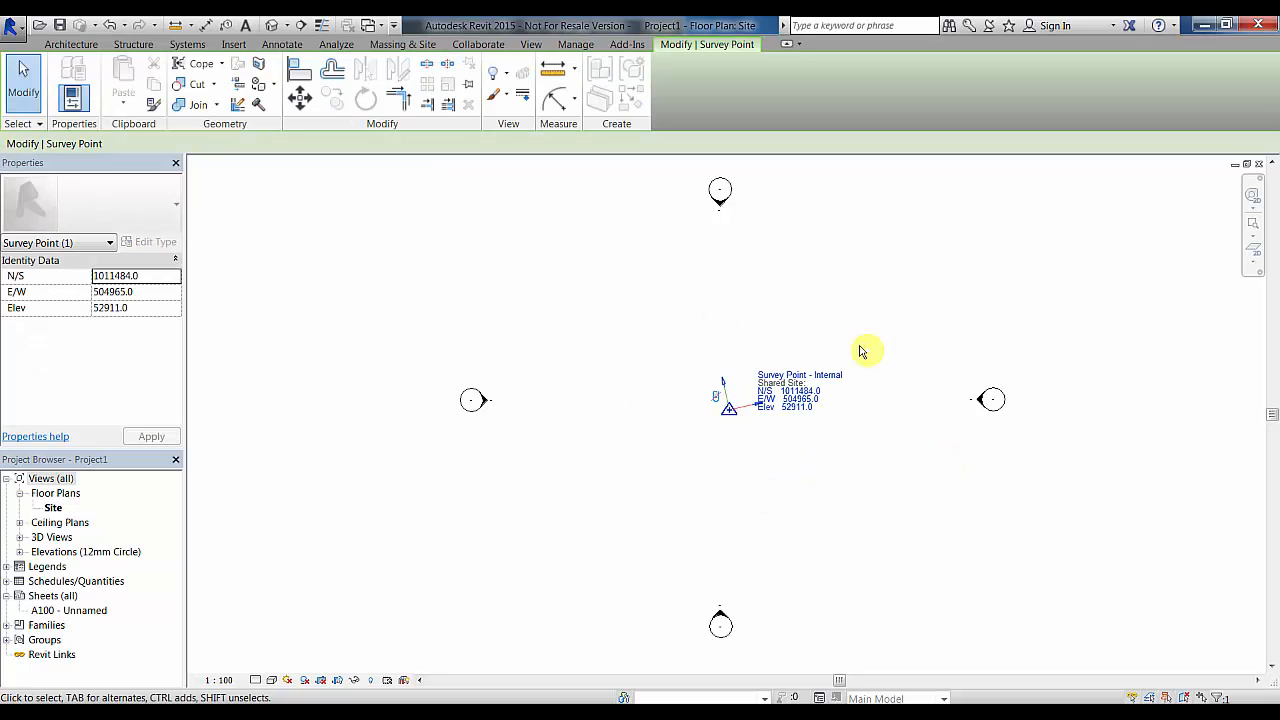
left_click(717, 399)
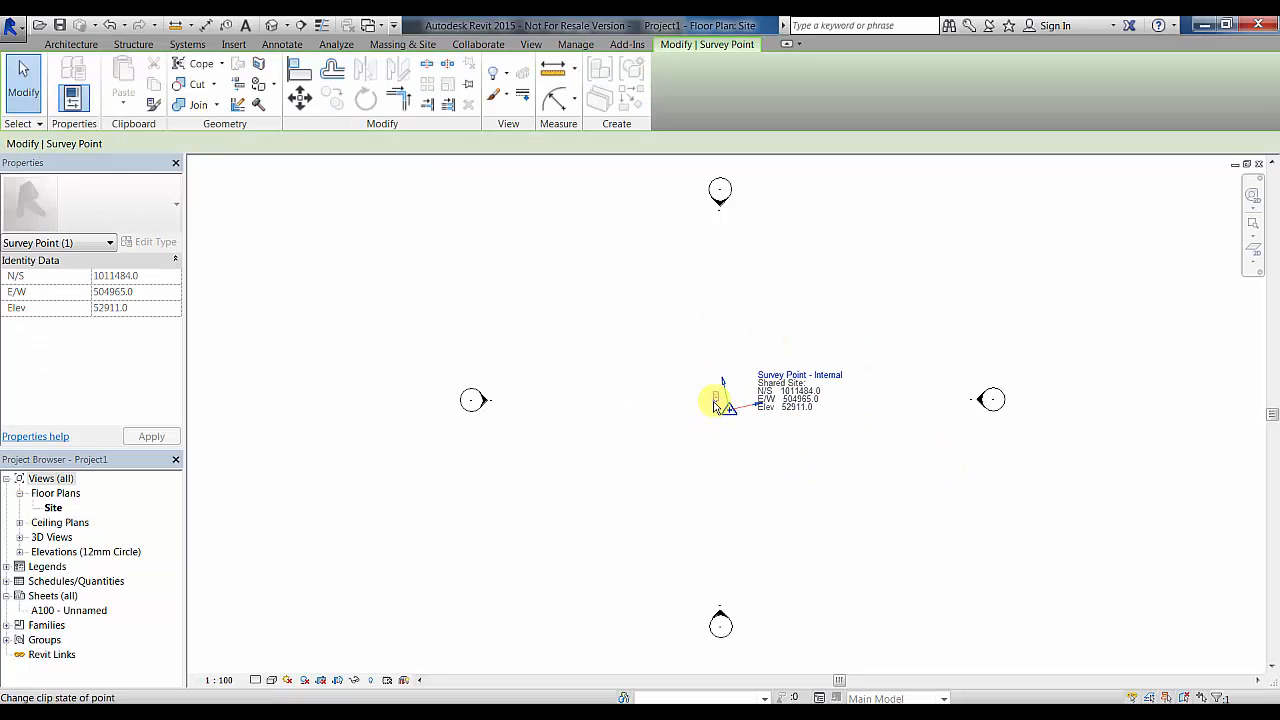
left_click(373, 682)
left_click(729, 409)
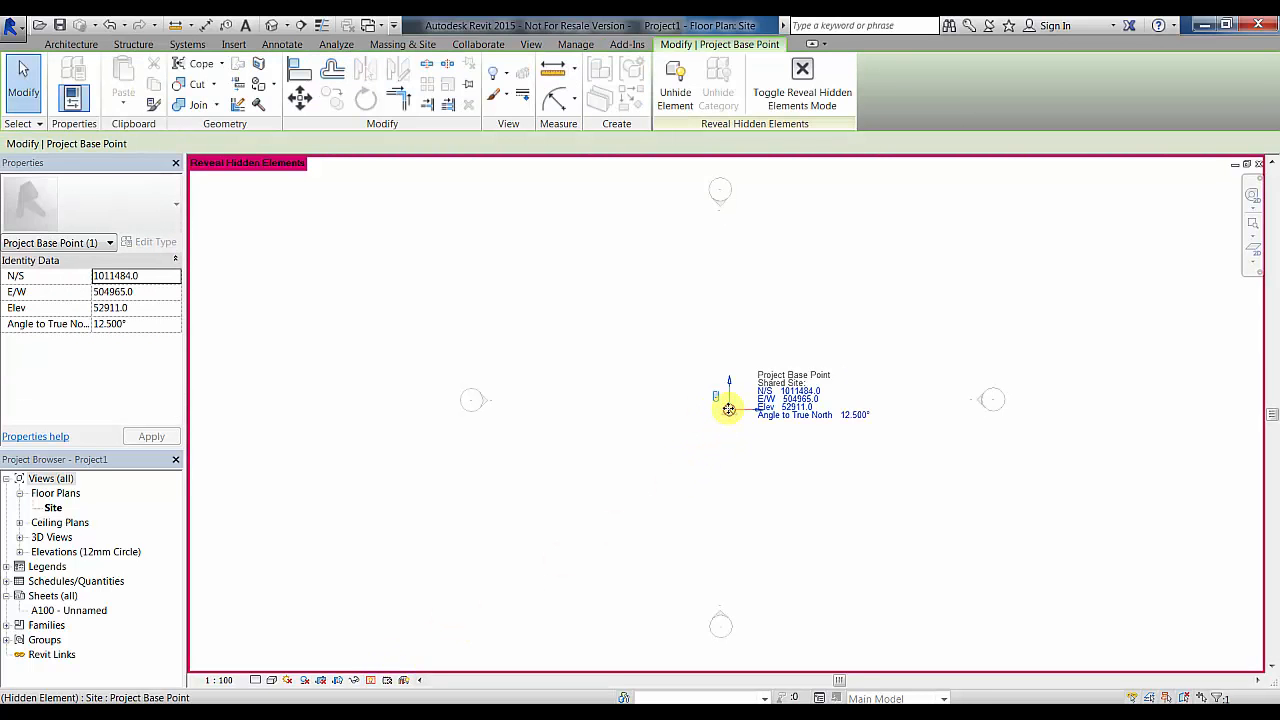
right_click(729, 409)
mouse_move(840, 153)
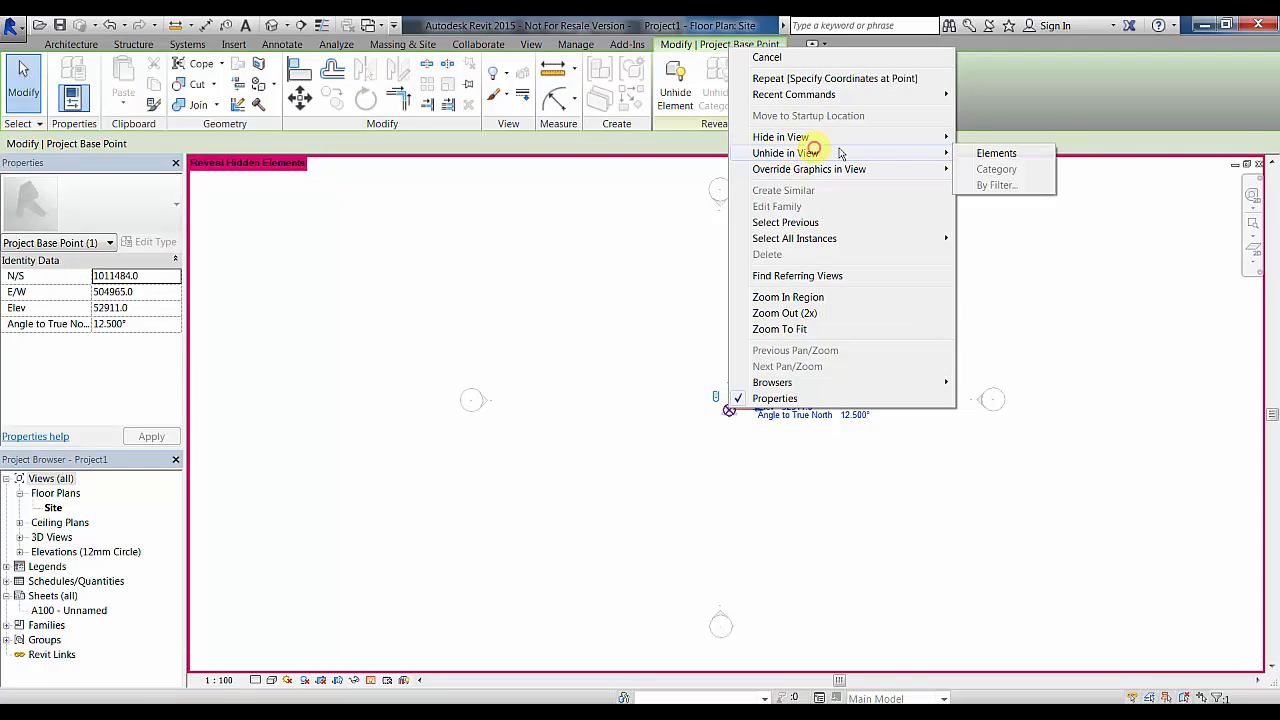
left_click(996, 153)
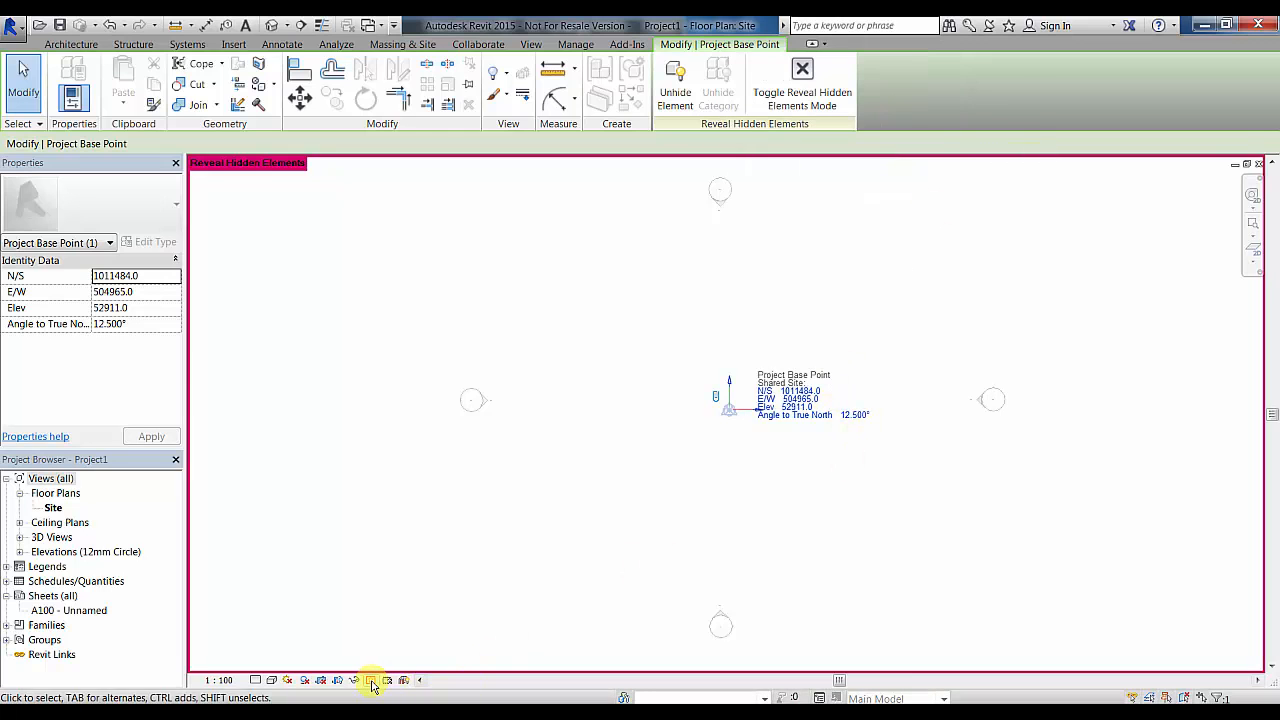
left_click(373, 682)
- Drag the Project Base Point off the survey point to N/S 1006899.5, E/W 508147.8
left_click(729, 409)
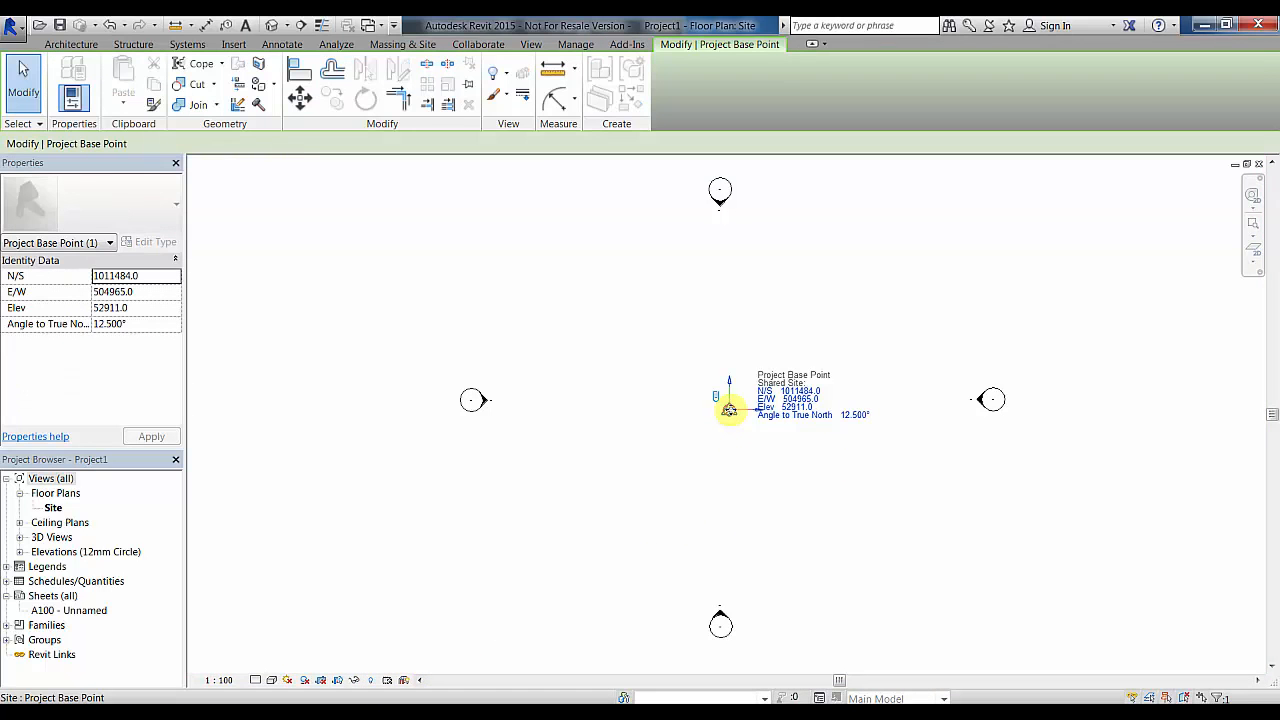
left_click_drag(729, 409, 808, 482)
scroll(1026, 531, "down", 2)
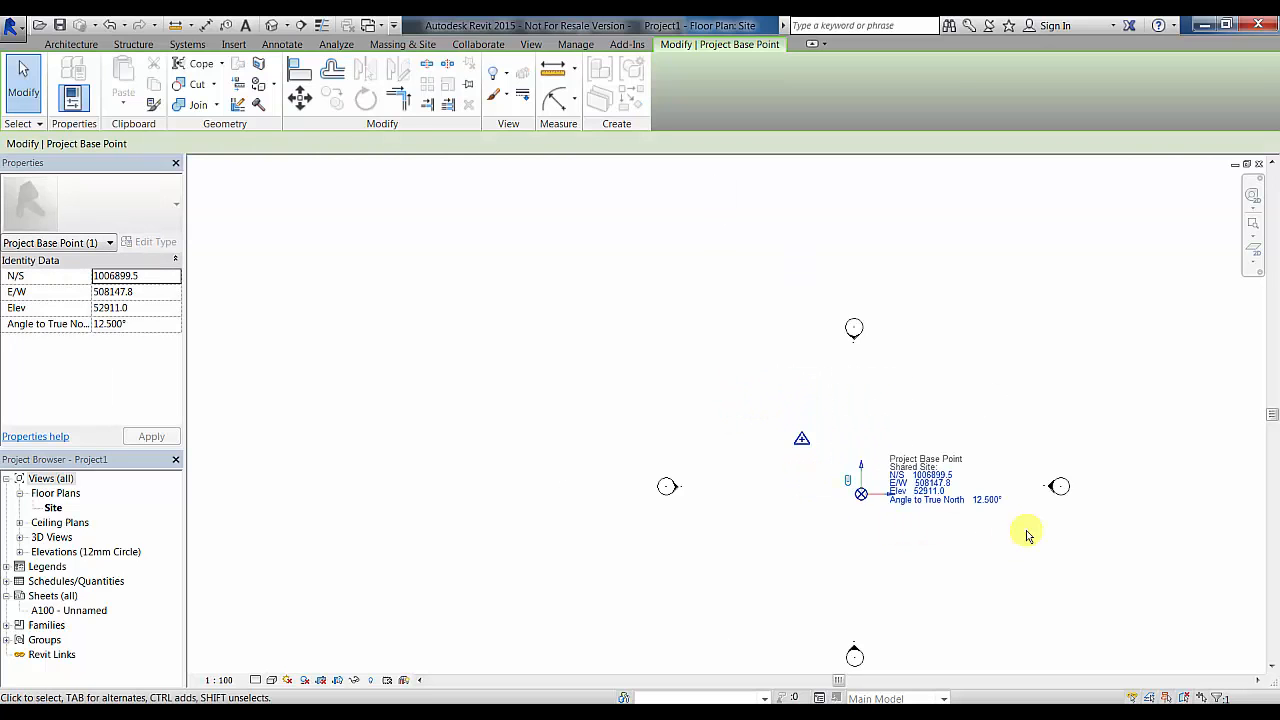
middle_click_drag(1026, 531, 883, 451)
key("Escape")
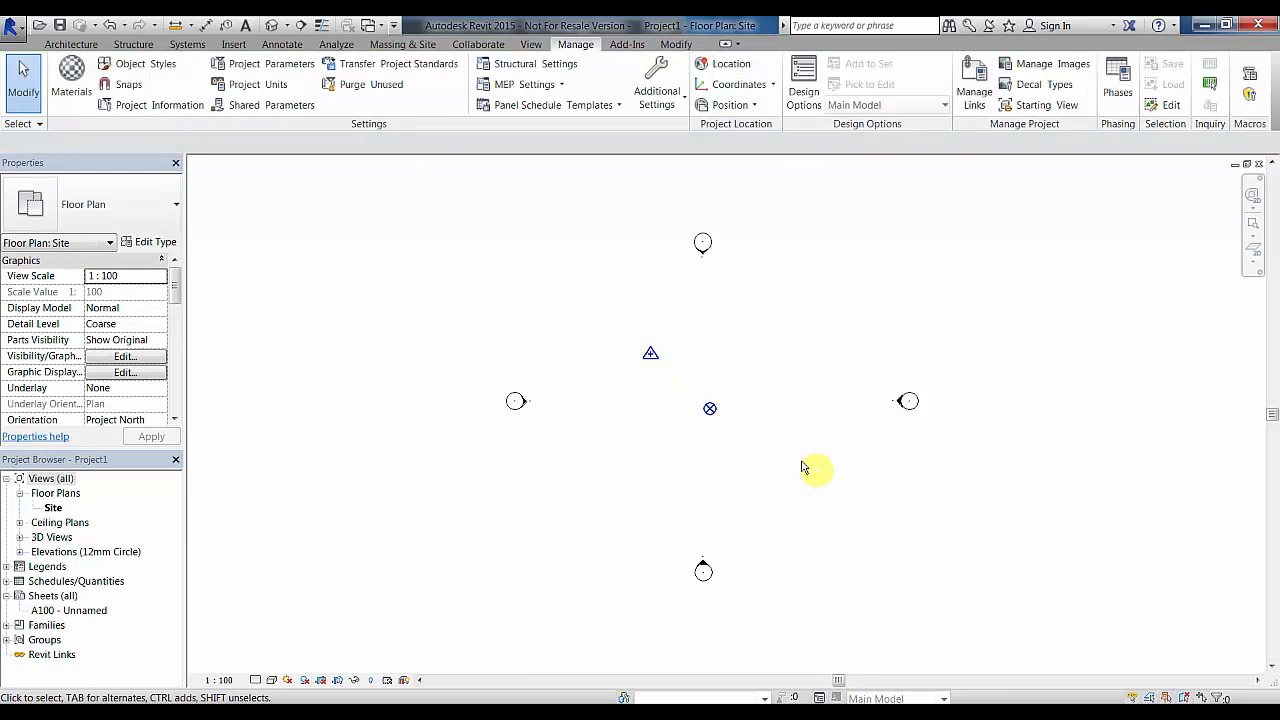
left_click(647, 353)
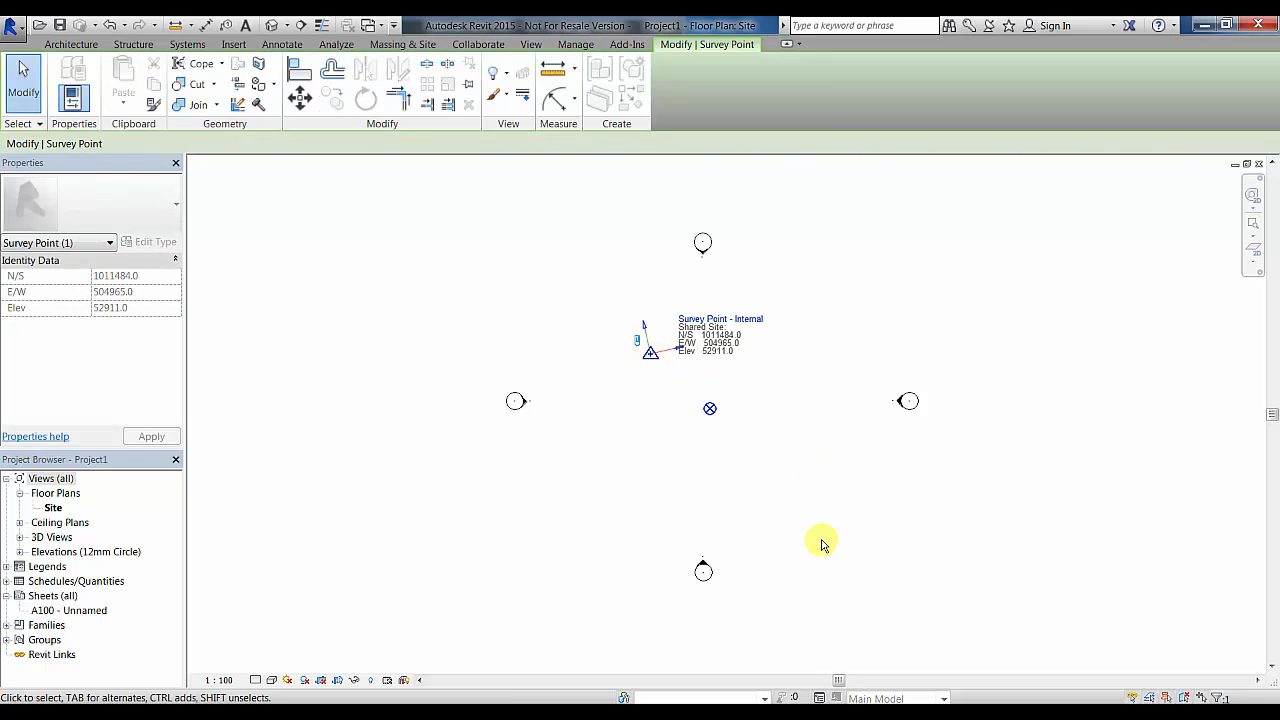
left_click(228, 399)
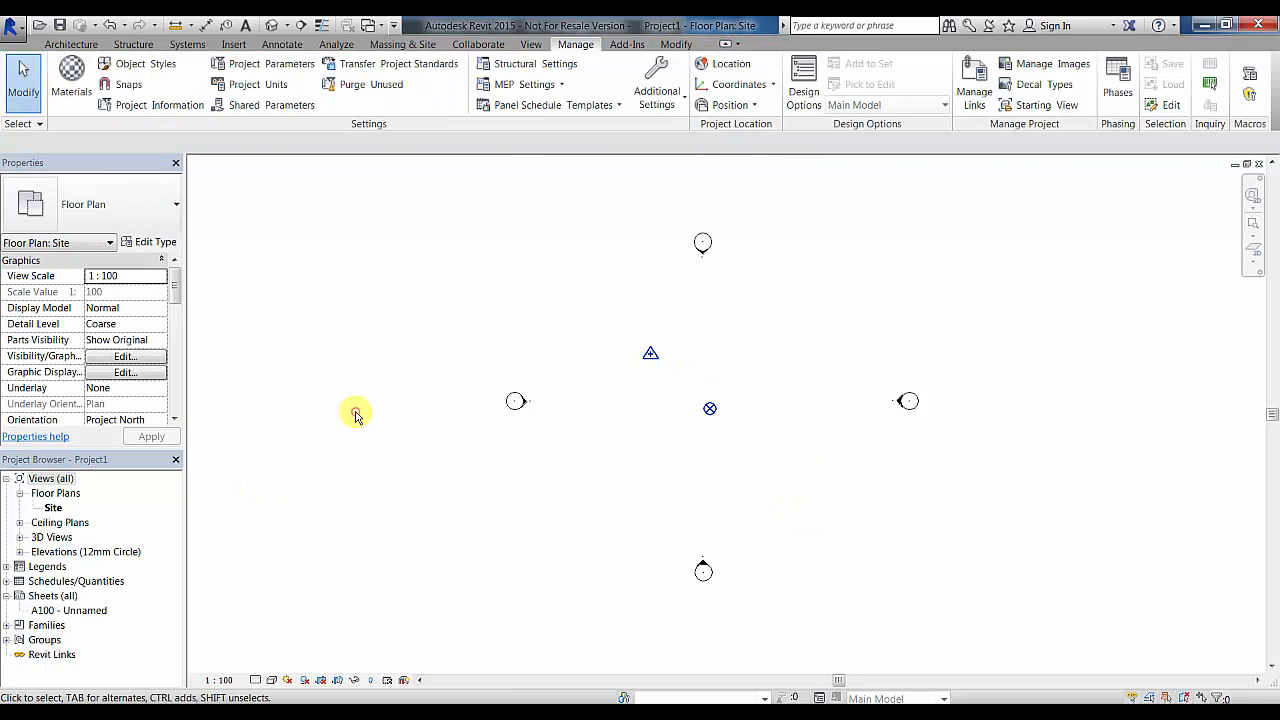
left_click_drag(180, 298, 178, 316)
left_click(163, 357)
left_click(163, 358)
left_click(163, 357)
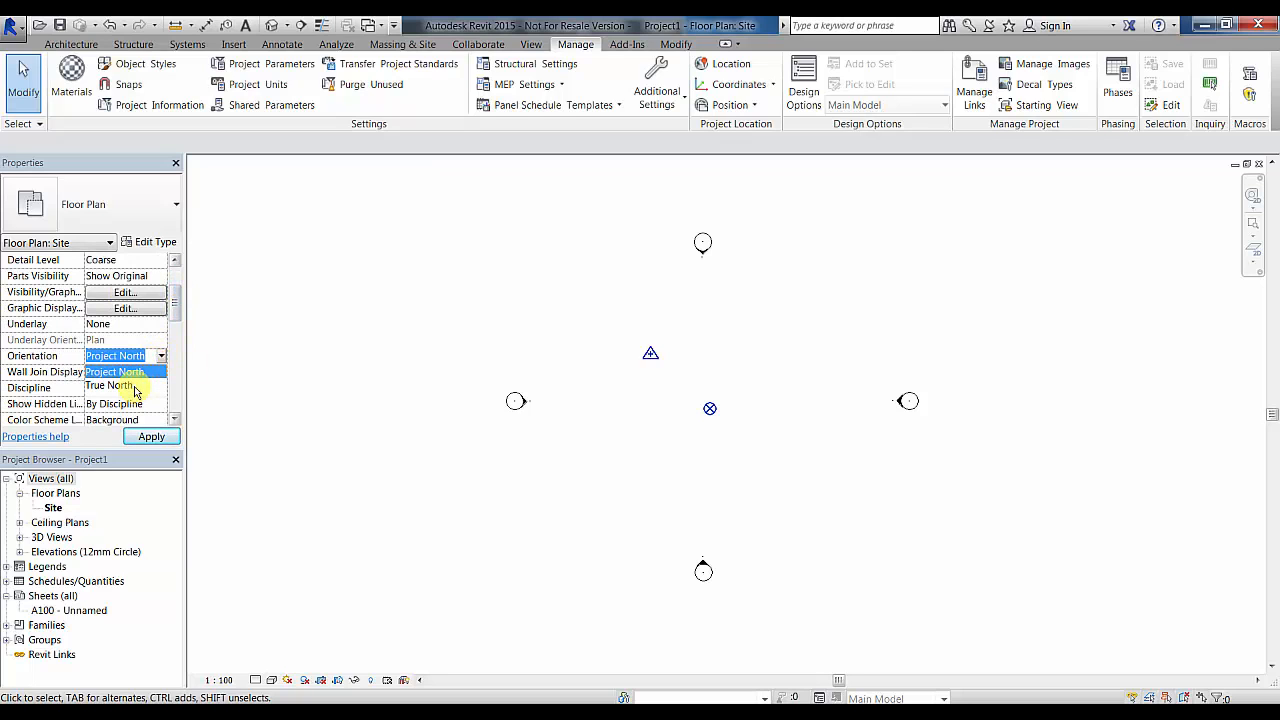
left_click(133, 386)
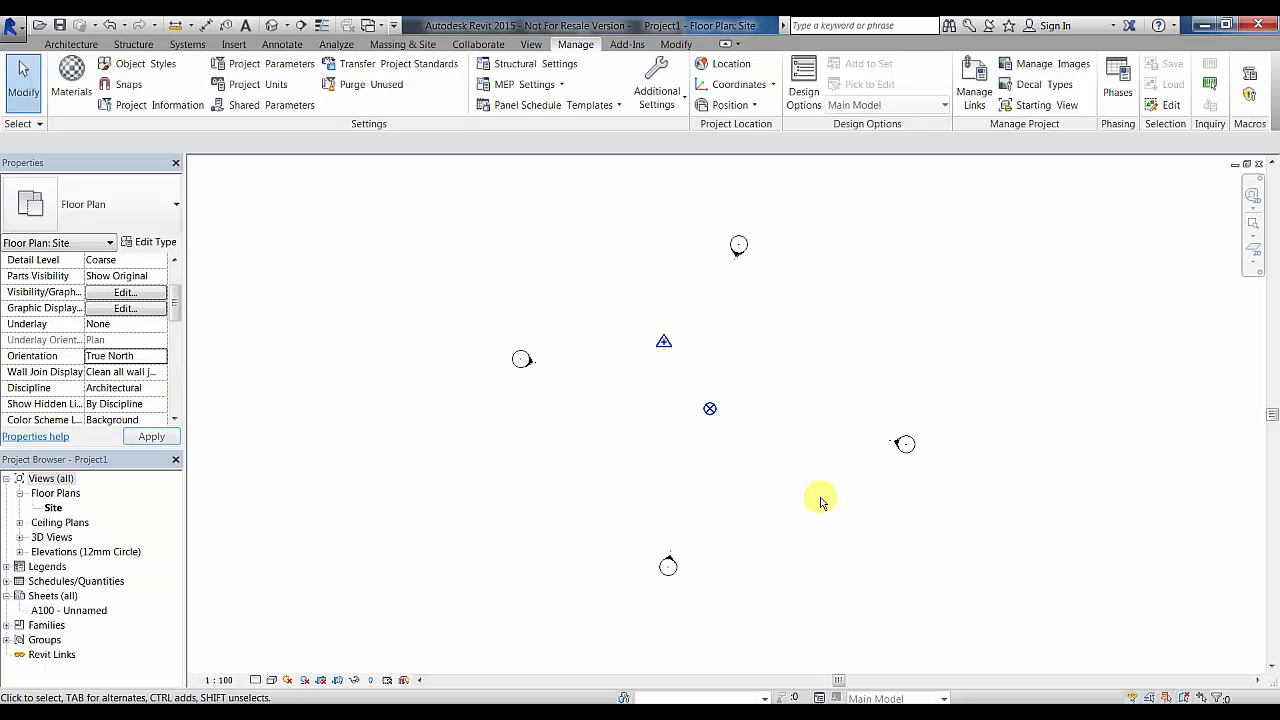
left_click(710, 408)
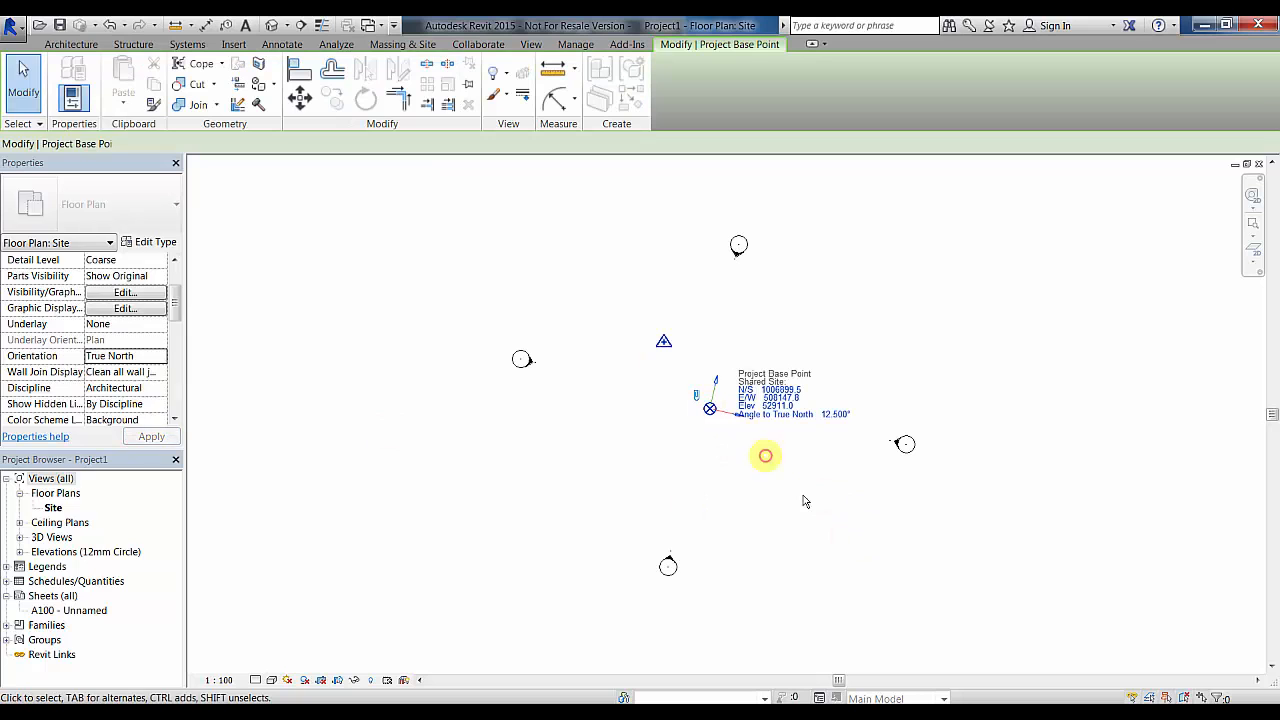
left_click(666, 345)
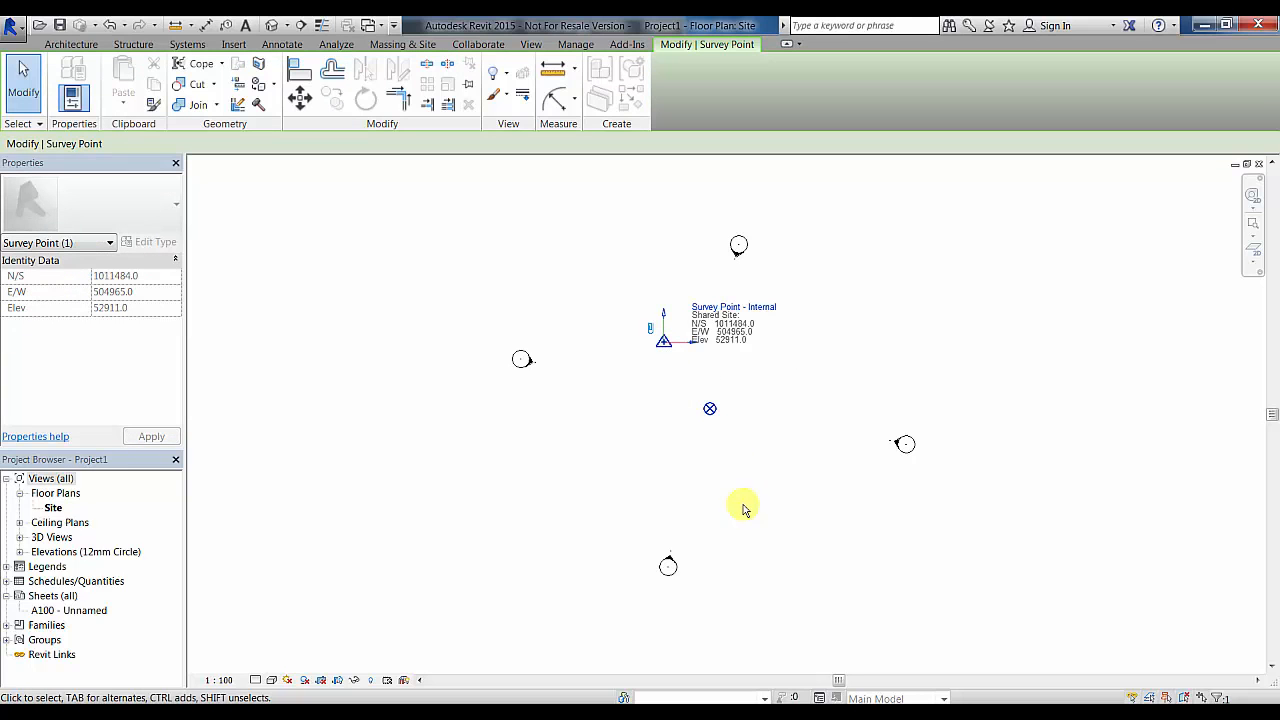
left_click(710, 408)
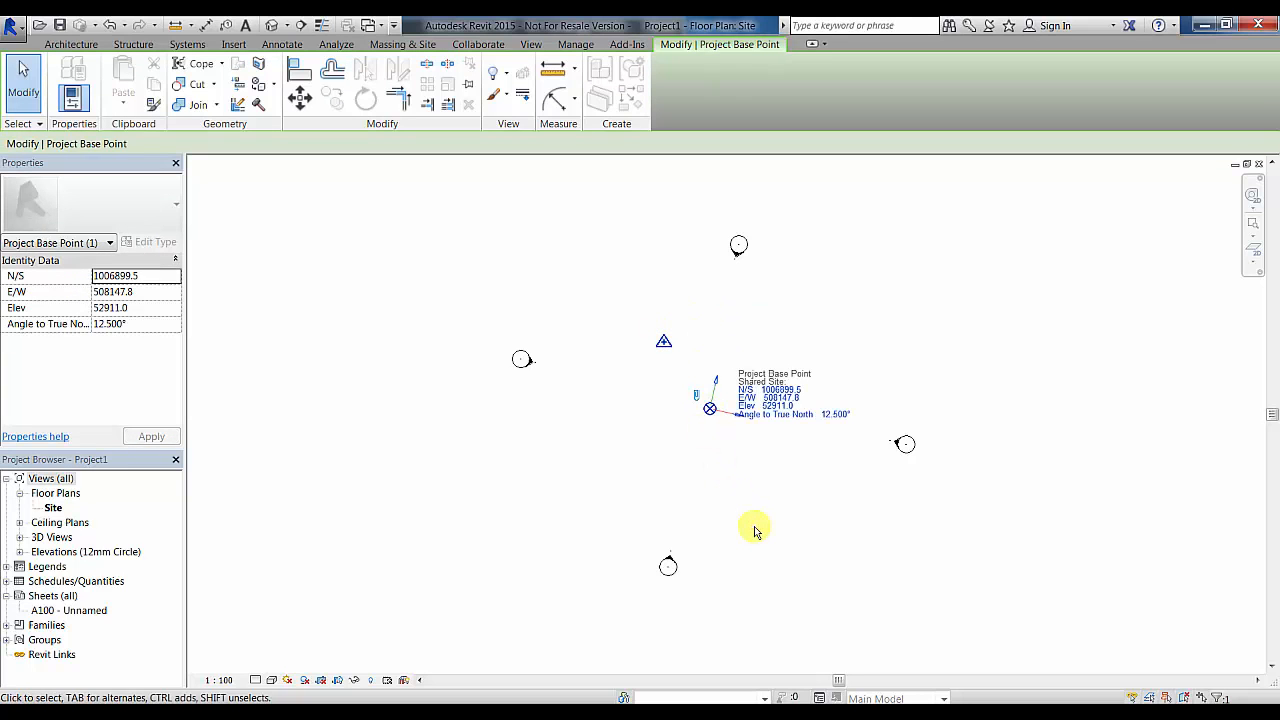
left_click(659, 355)
left_click_drag(175, 292, 171, 317)
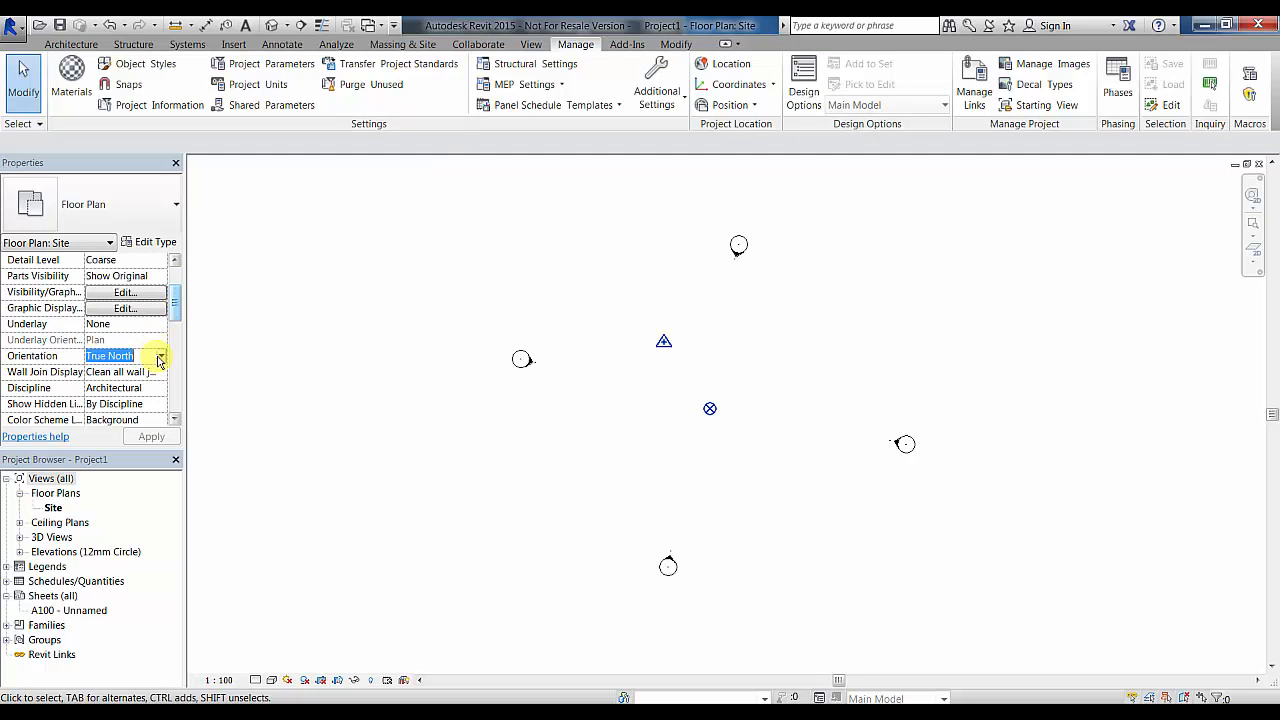
left_click(161, 358)
left_click(143, 372)
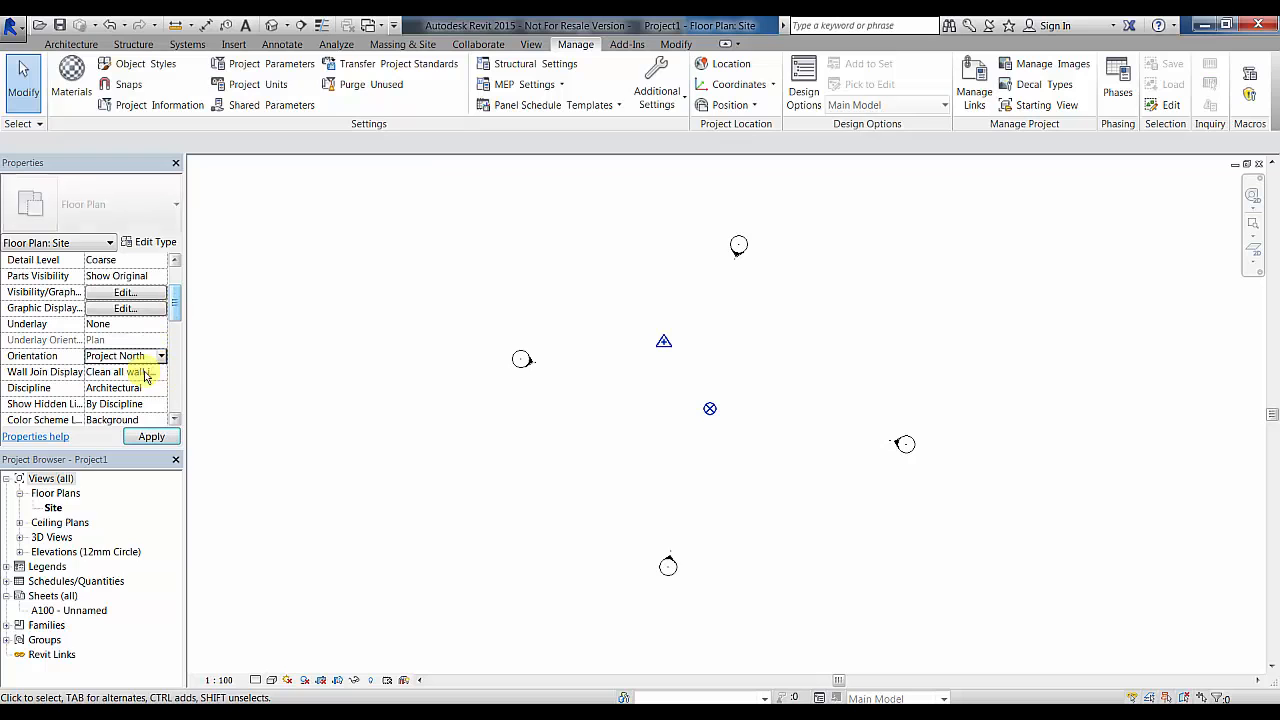
left_click(711, 410)
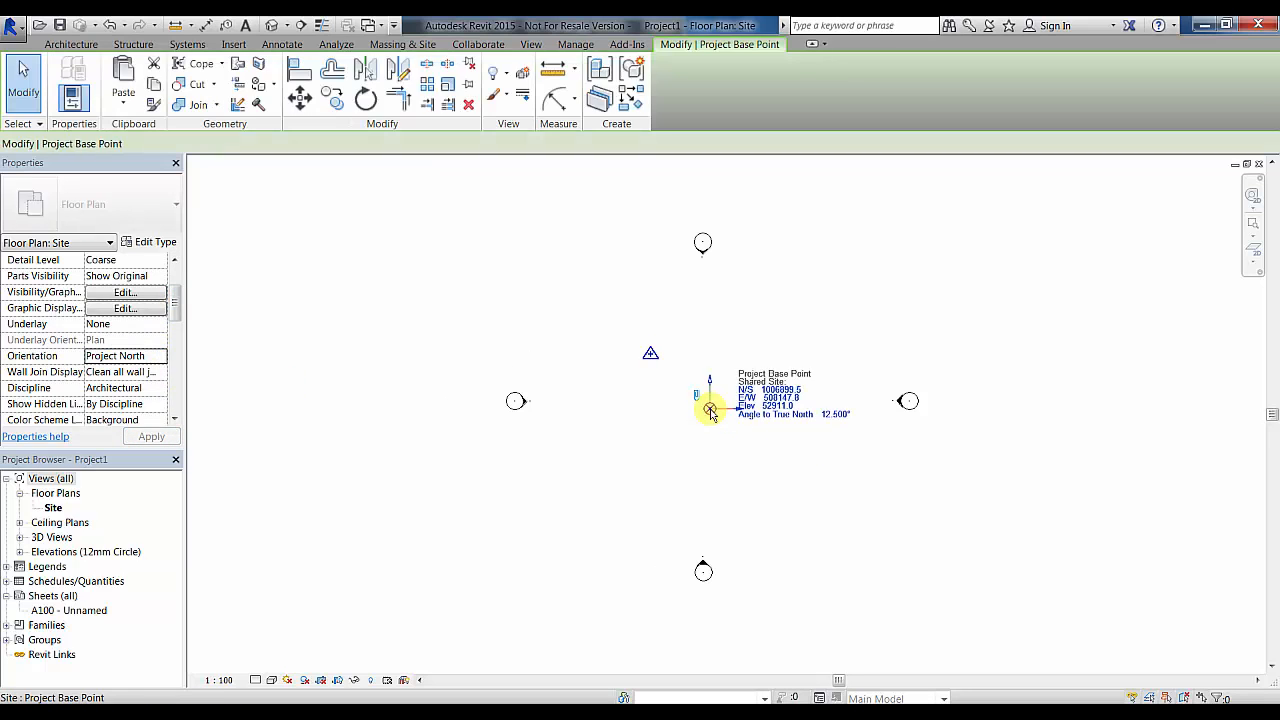
left_click(820, 472)
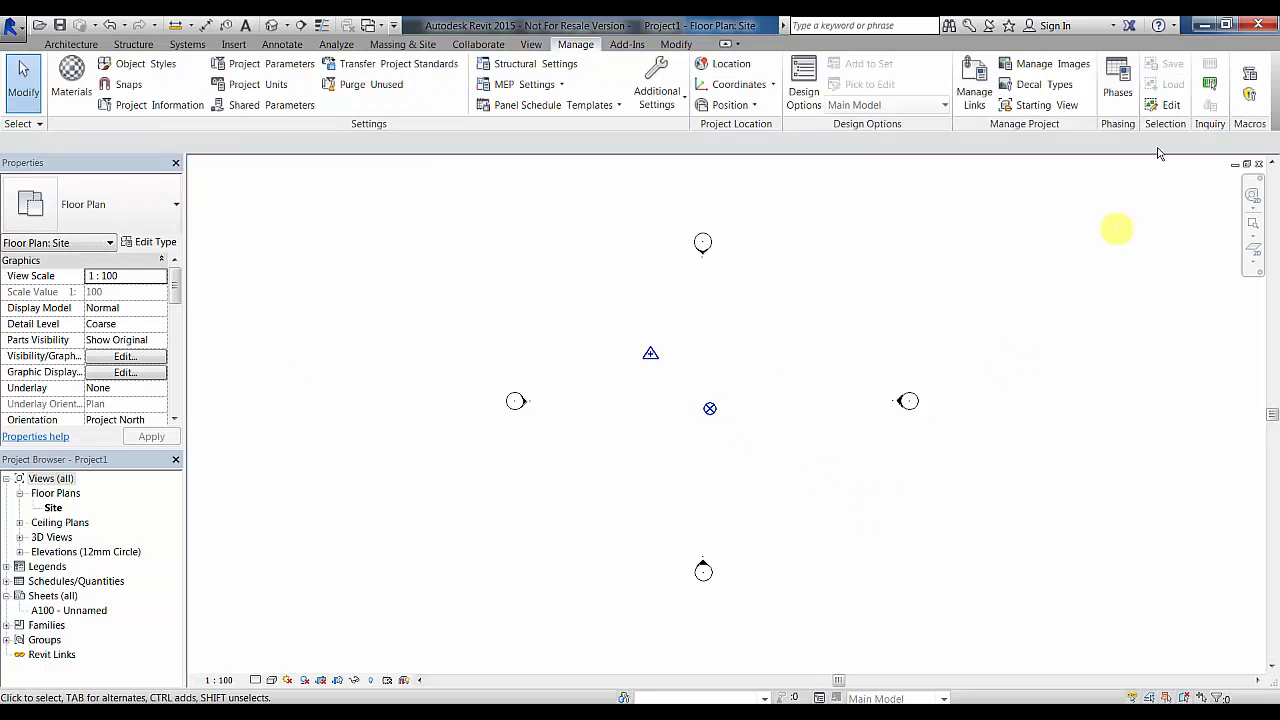
- Place Revit beside ReCap and zoom the point cloud to the floor's lower-left corner
left_click(1224, 27)
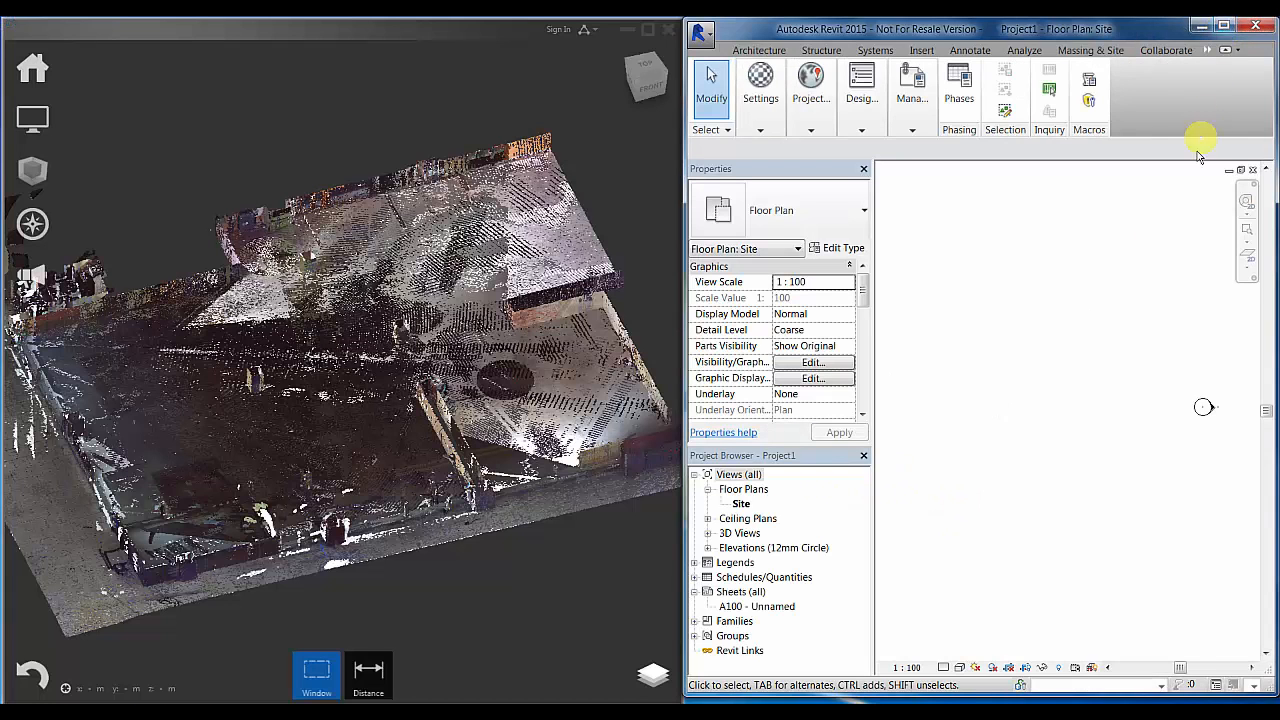
scroll(1030, 470, "down", 4)
middle_click_drag(1128, 480, 1047, 502)
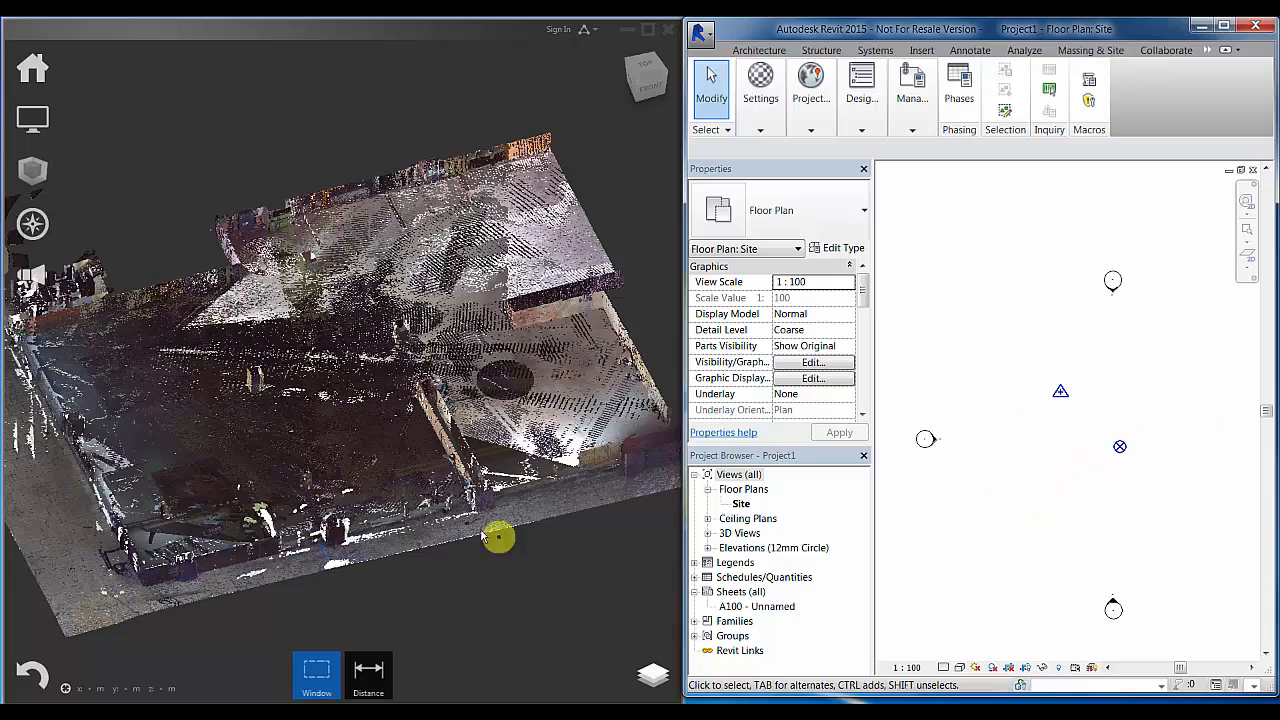
middle_click_drag(390, 456, 491, 413)
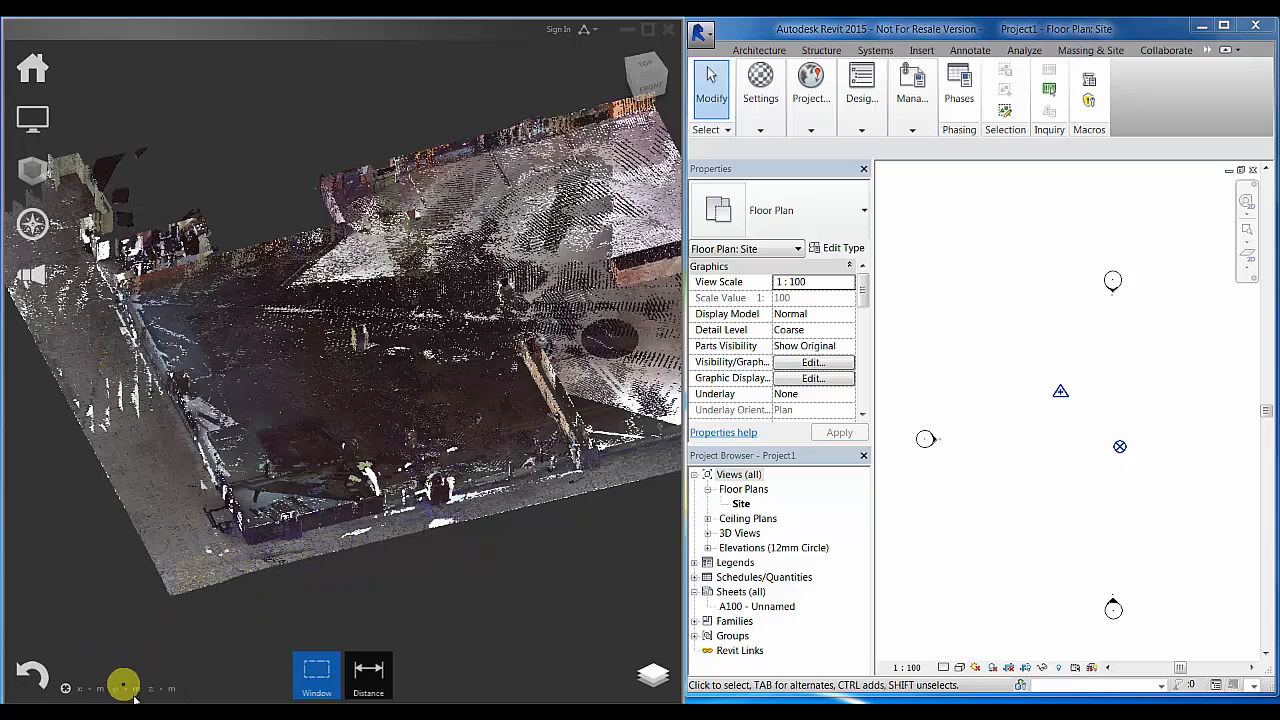
left_click_drag(360, 483, 363, 535)
scroll(363, 535, "down", 5)
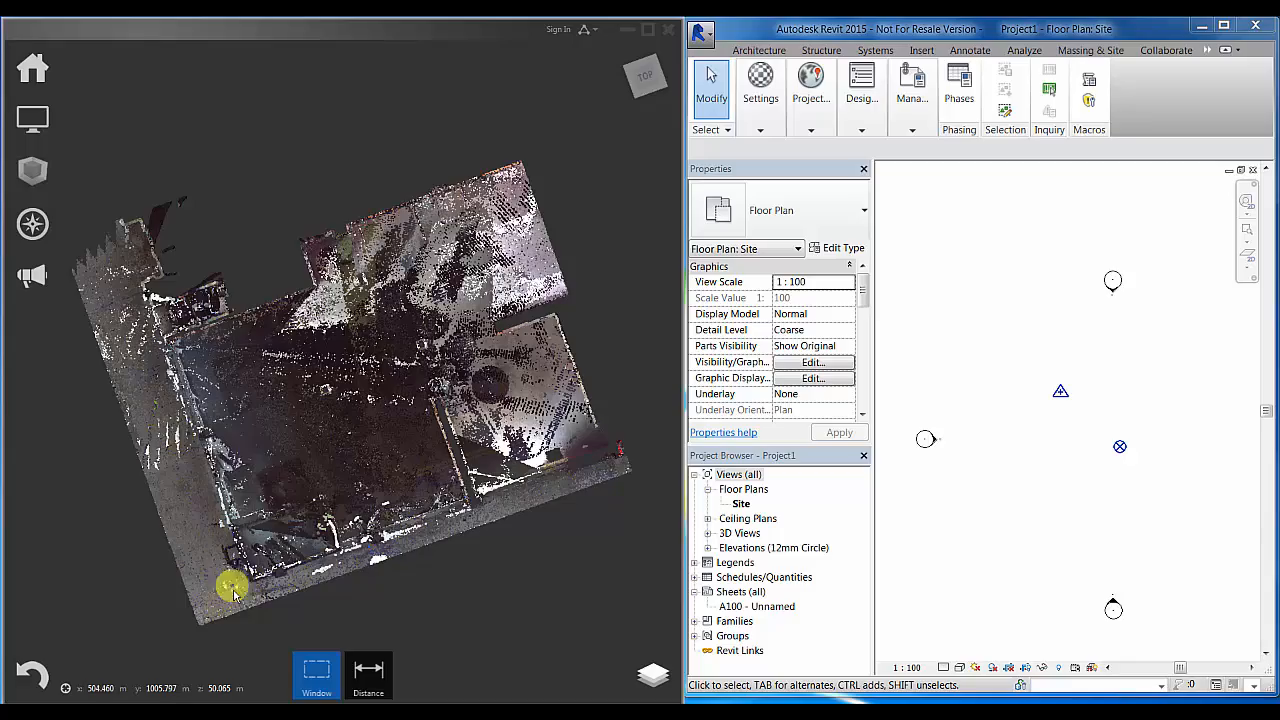
scroll(236, 600, "up", 5)
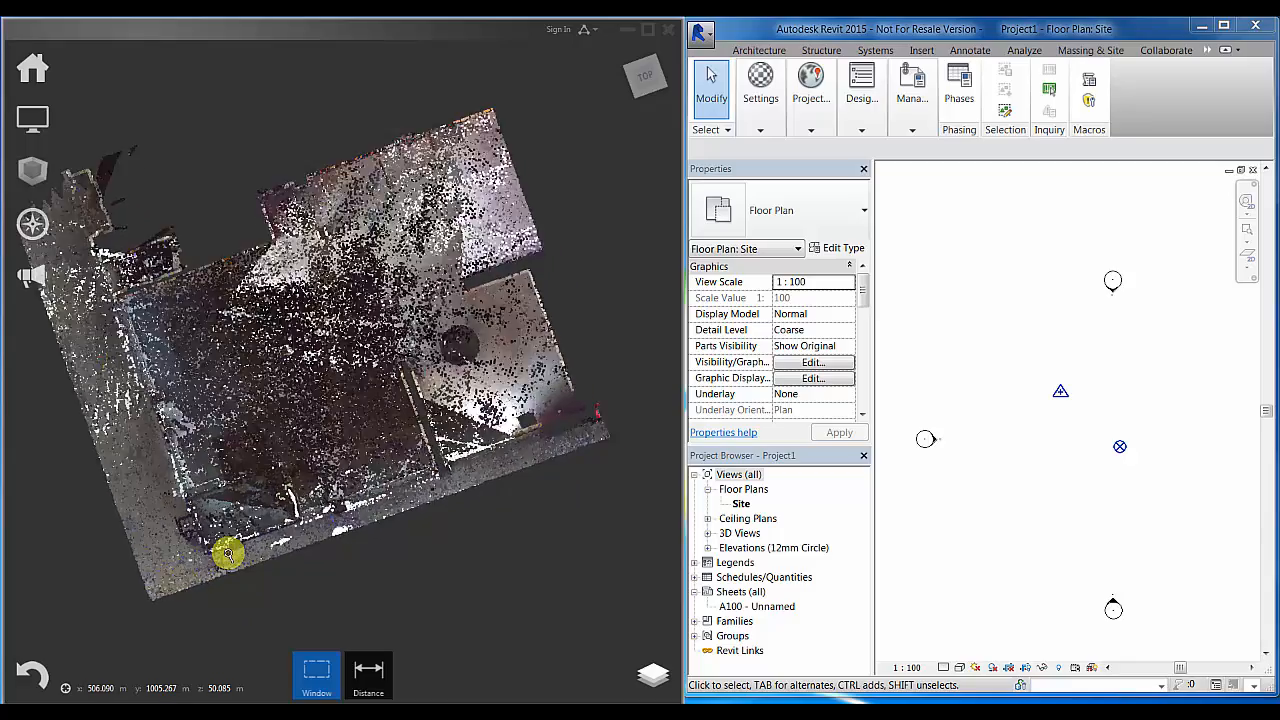
scroll(229, 556, "up", 6)
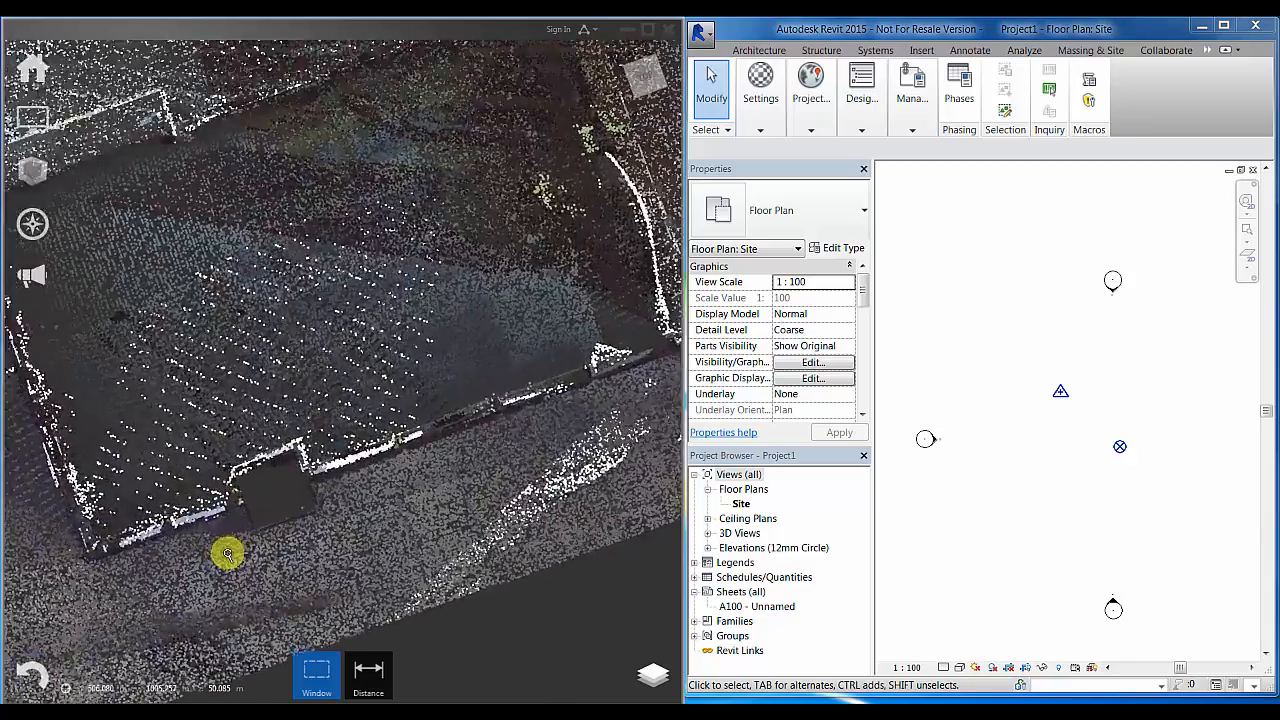
scroll(228, 553, "up", 4)
middle_click_drag(329, 543, 543, 467)
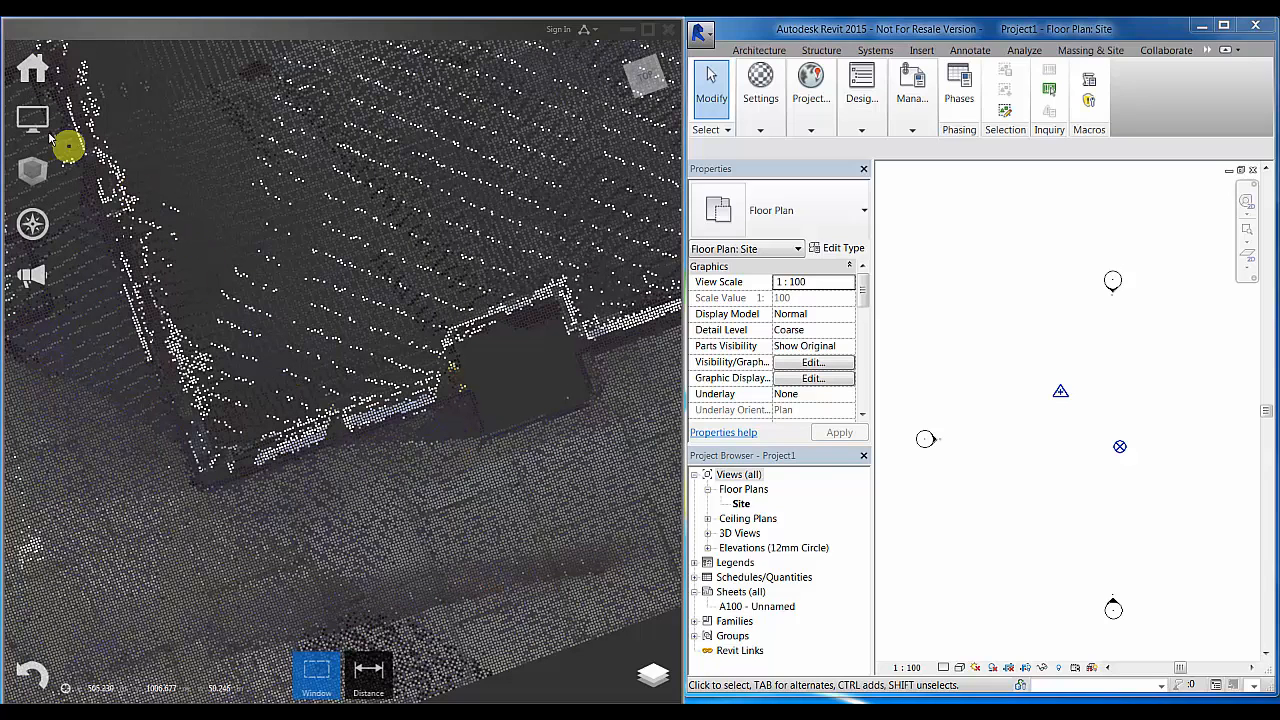
- Use Update Origin to set the point cloud's origin at the building's outer floor corner
mouse_move(44, 132)
mouse_move(192, 120)
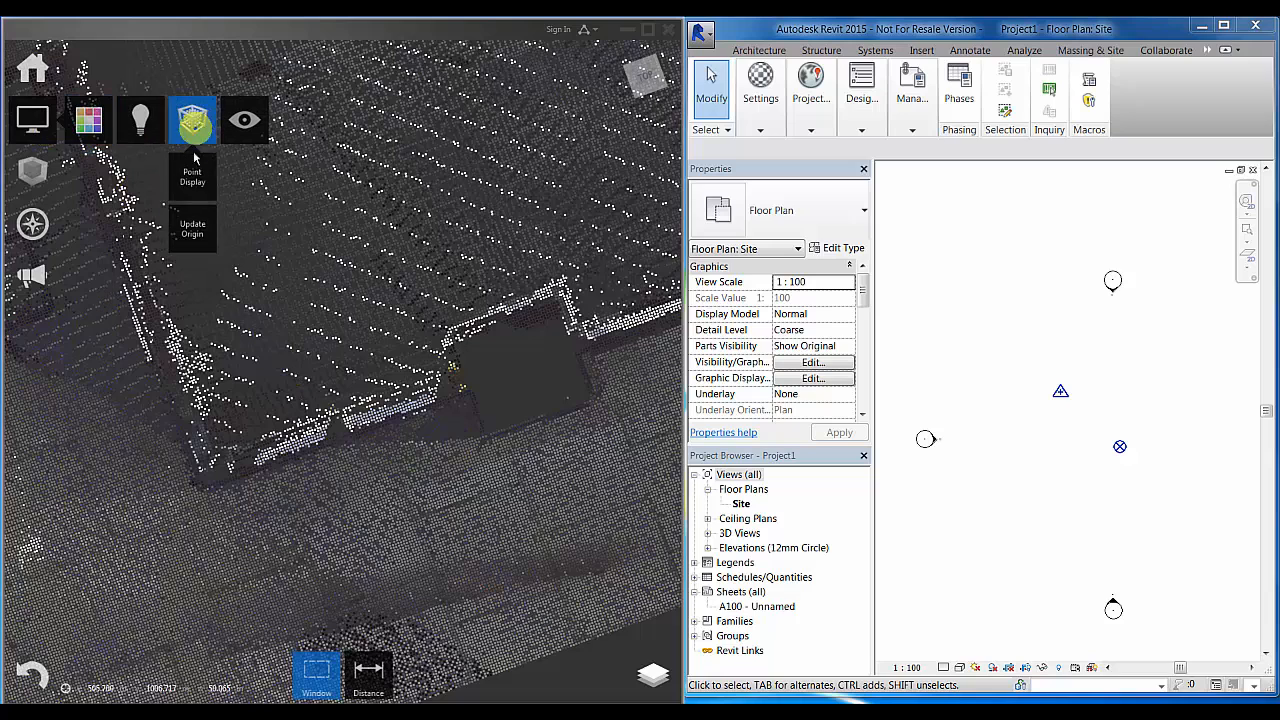
left_click(200, 224)
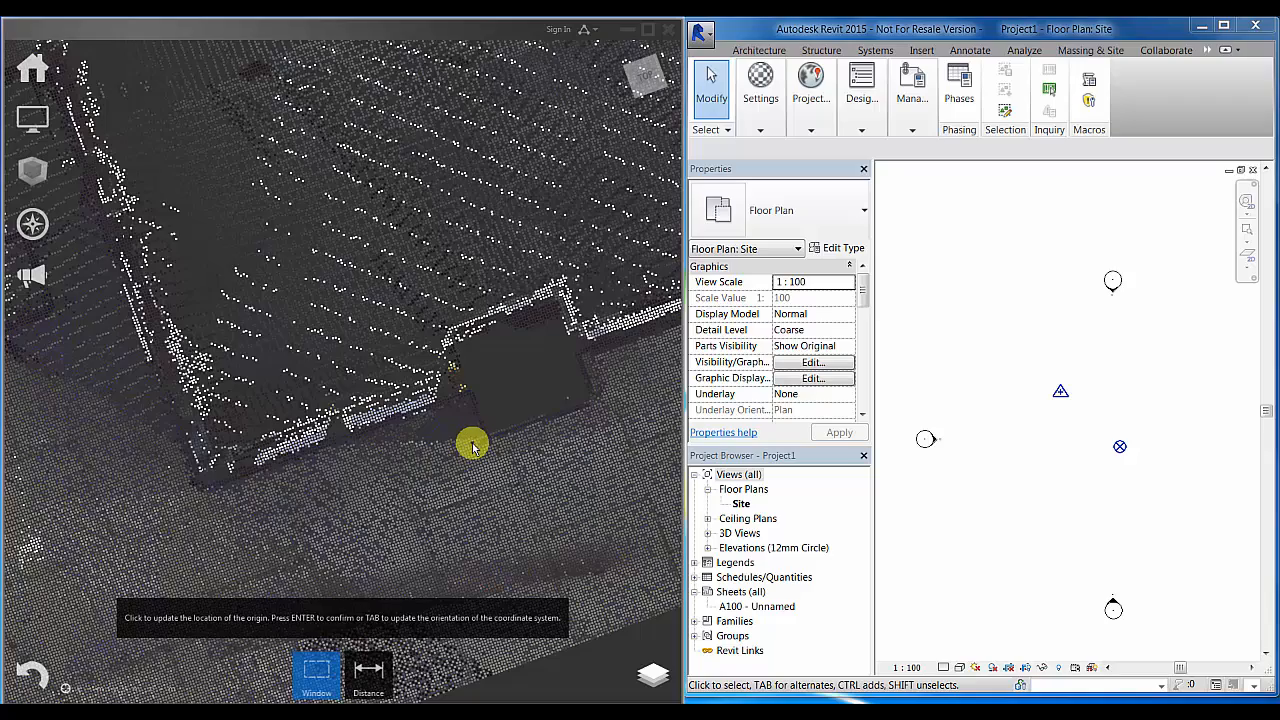
scroll(472, 445, "up", 5)
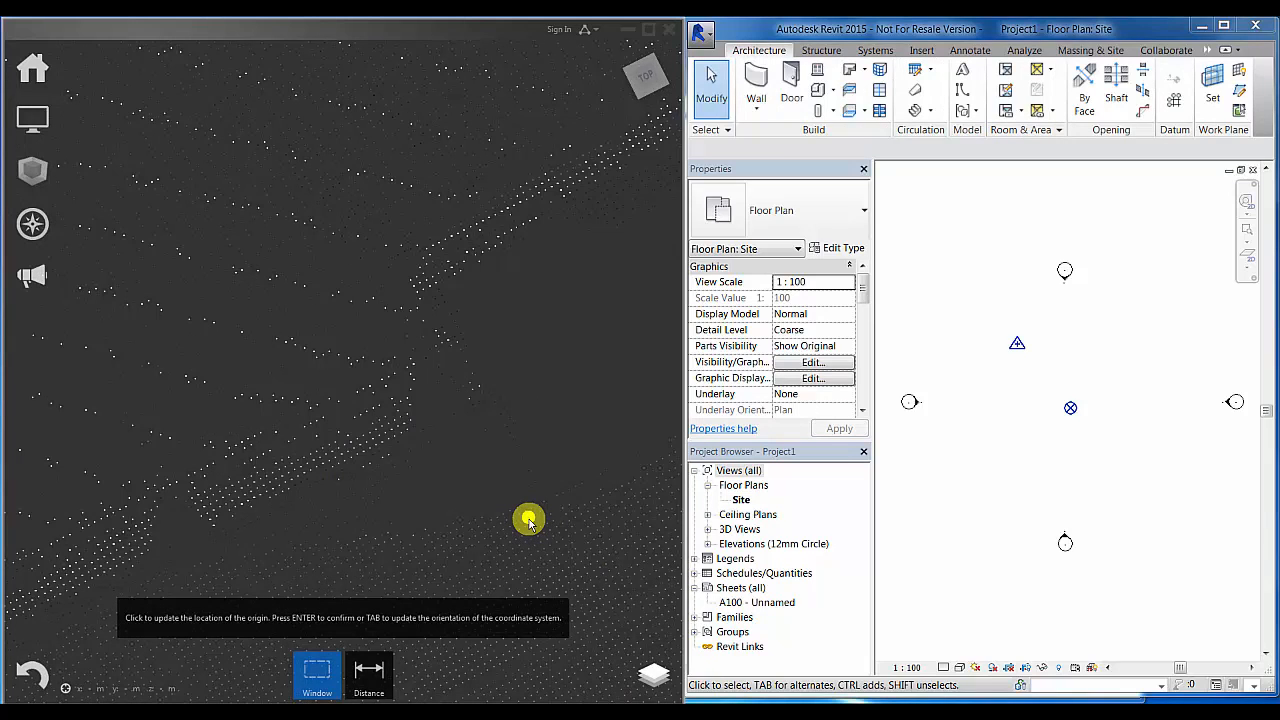
left_click(529, 521)
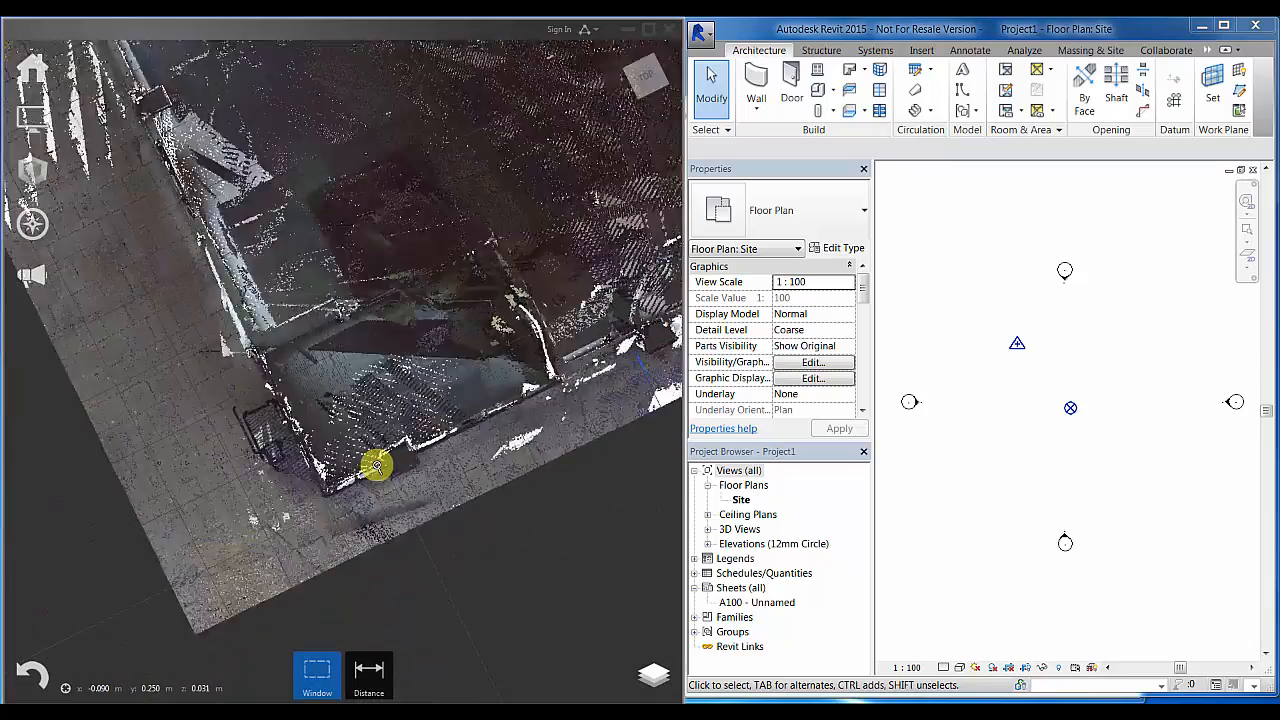
- Orbit the point cloud back to an oblique 3D view
scroll(377, 466, "down", 3)
middle_click_drag(377, 466, 460, 372, "shift")
scroll(460, 372, "down", 2)
middle_click_drag(430, 424, 383, 489)
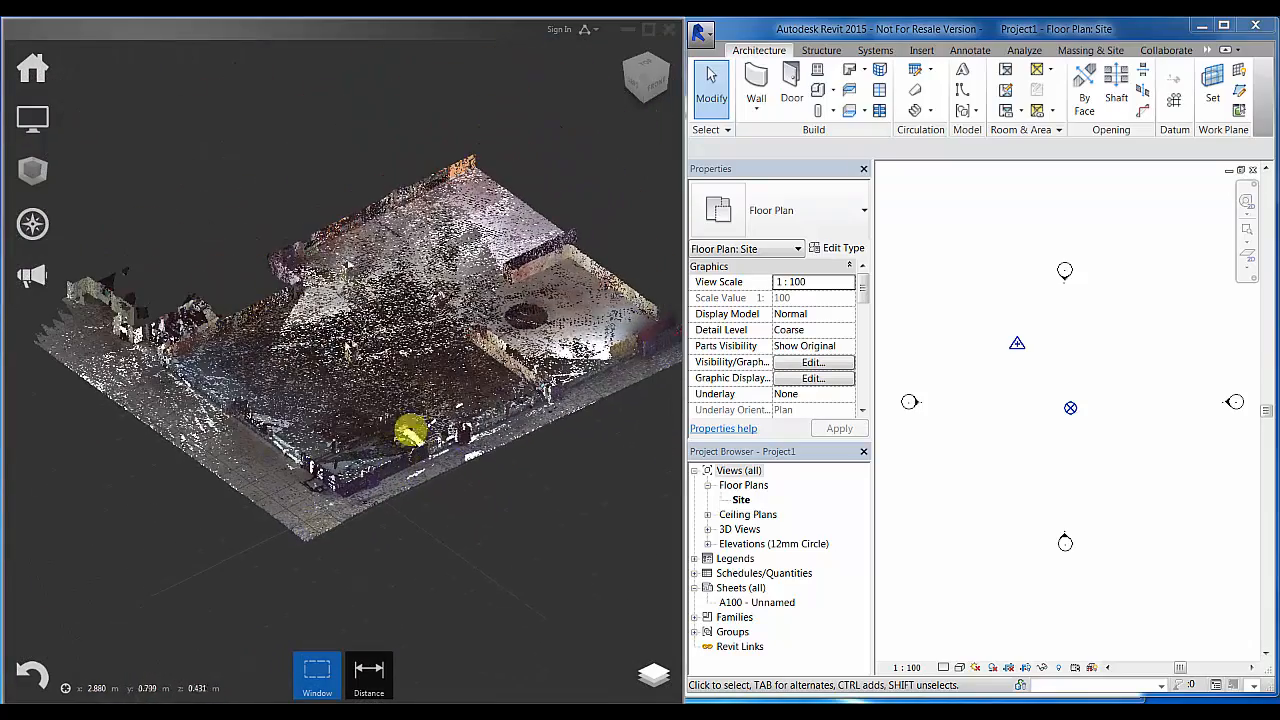
- Reset the limit box and export the project as 'Target Building (Local)'
mouse_move(32, 168)
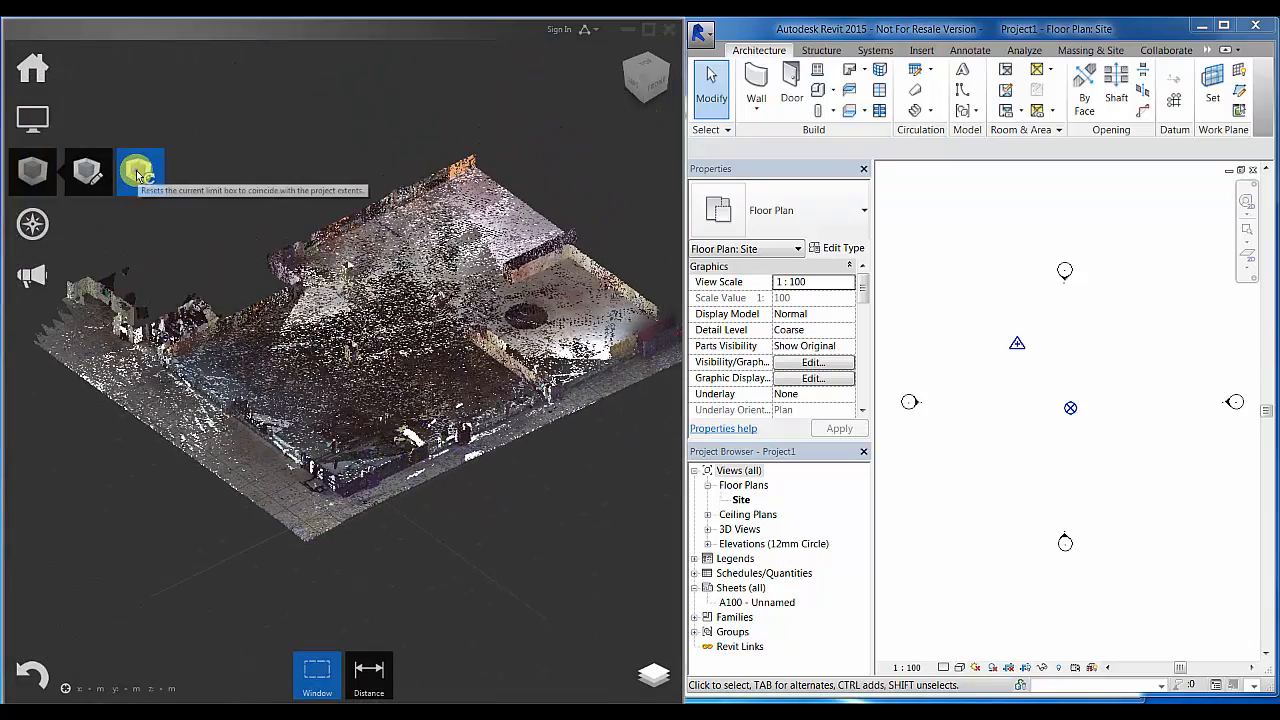
left_click(138, 175)
mouse_move(38, 130)
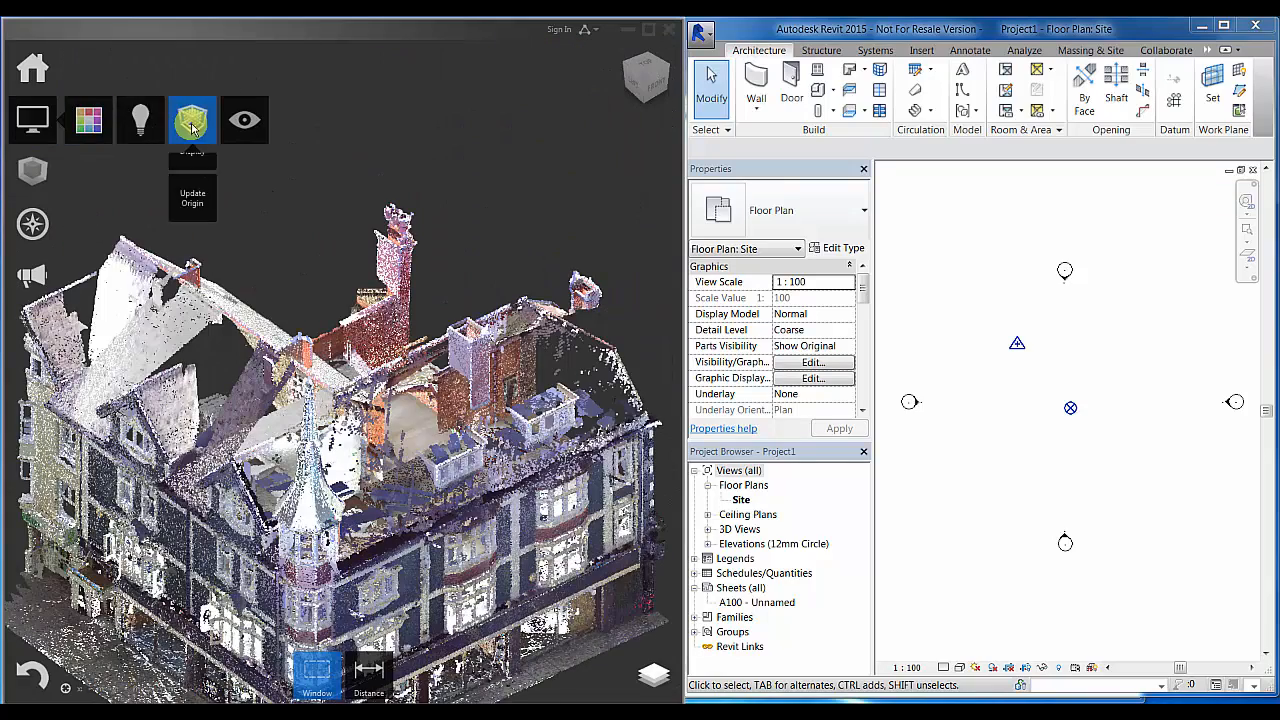
mouse_move(32, 68)
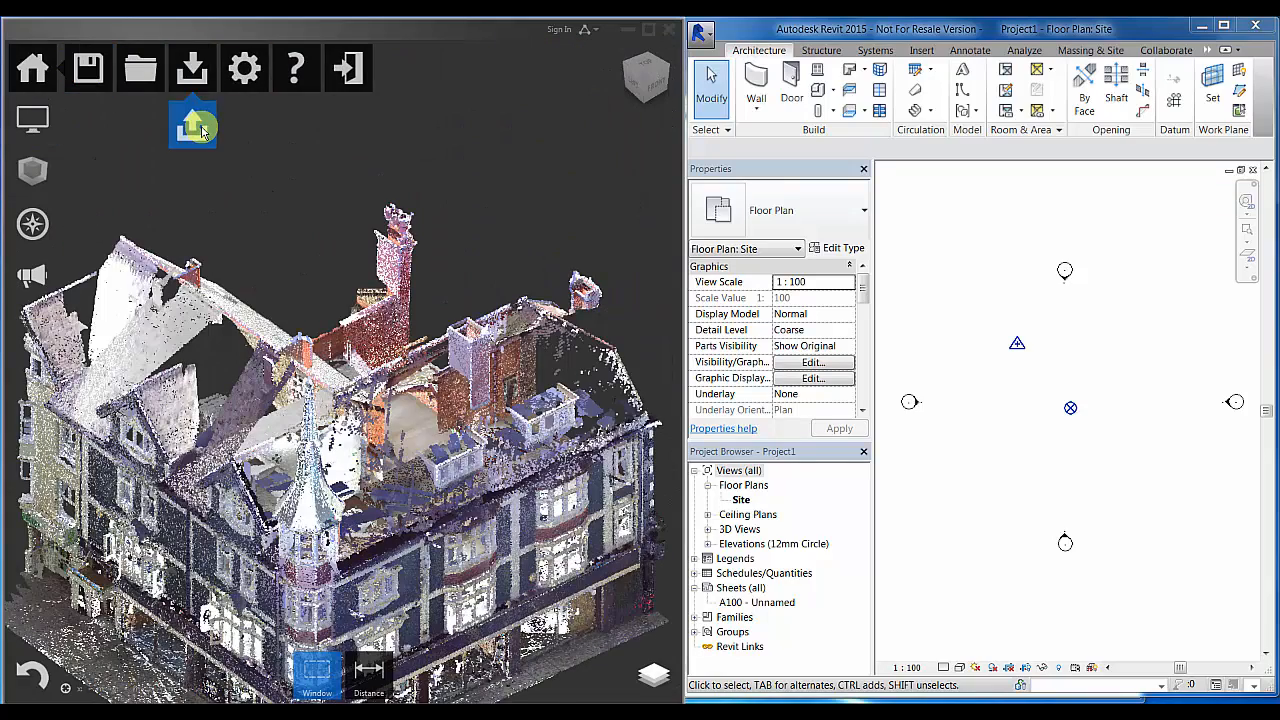
left_click(197, 128)
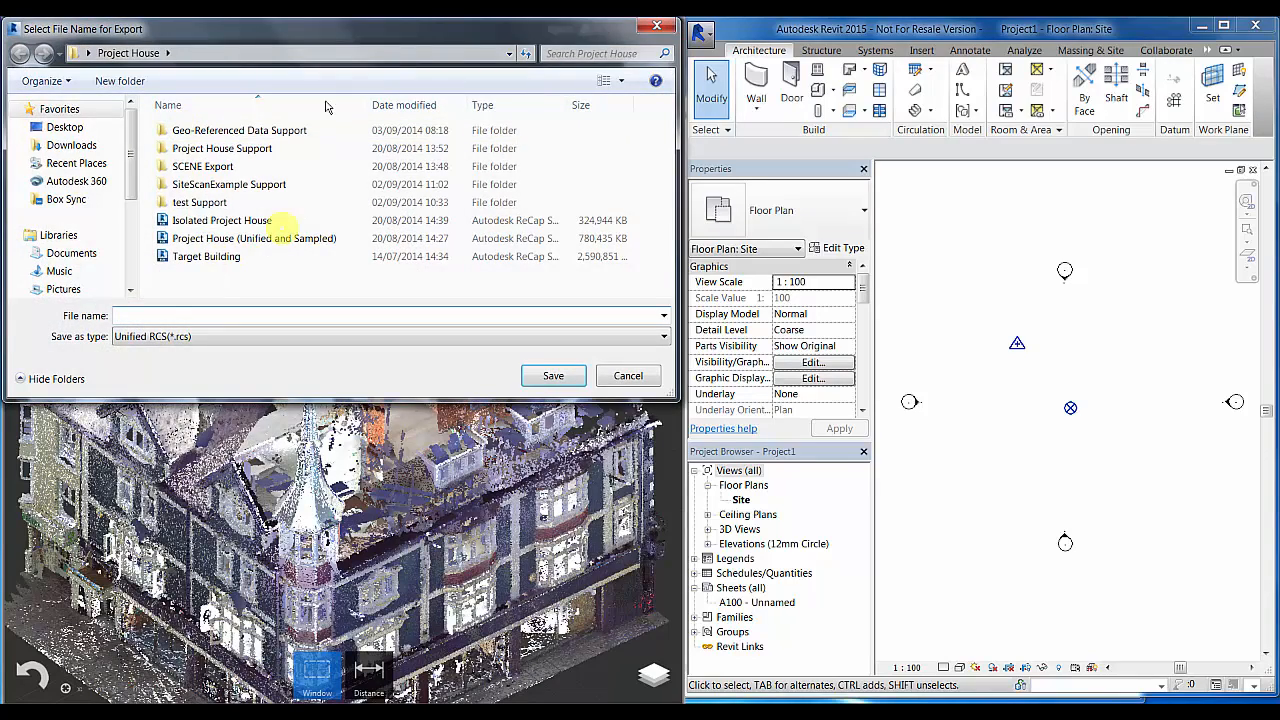
left_click_drag(317, 37, 329, 208)
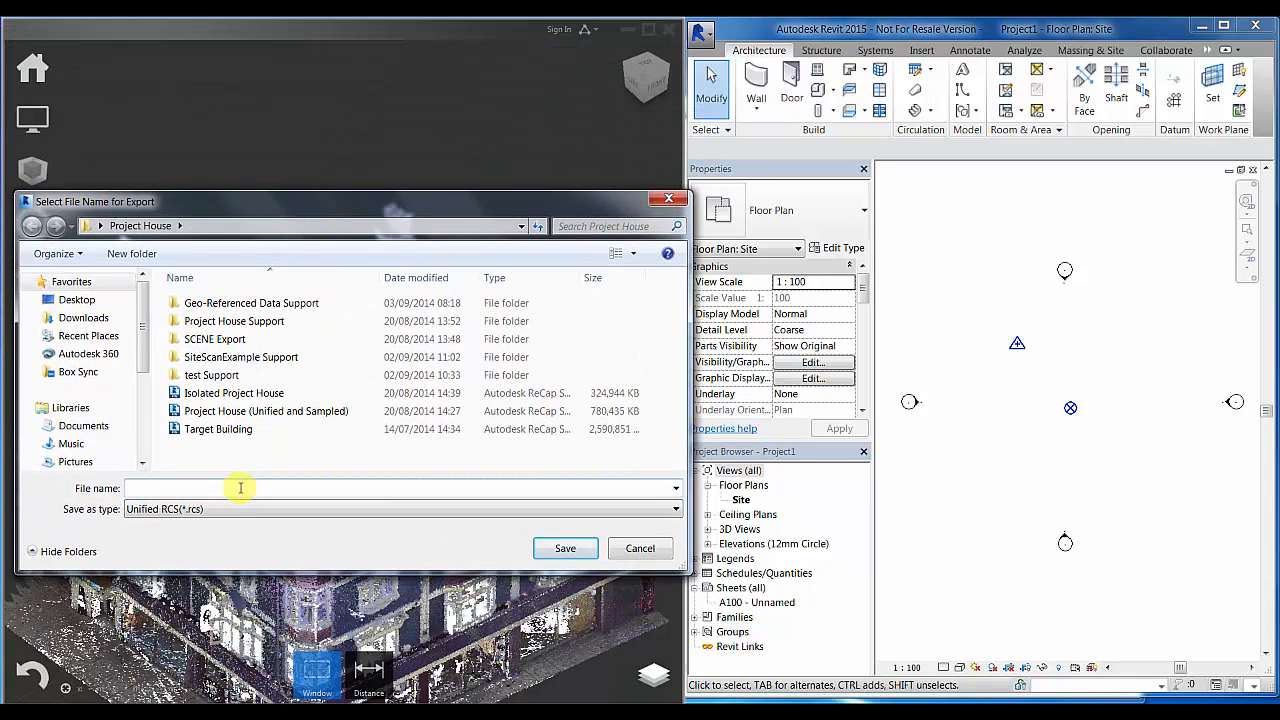
type("Target")
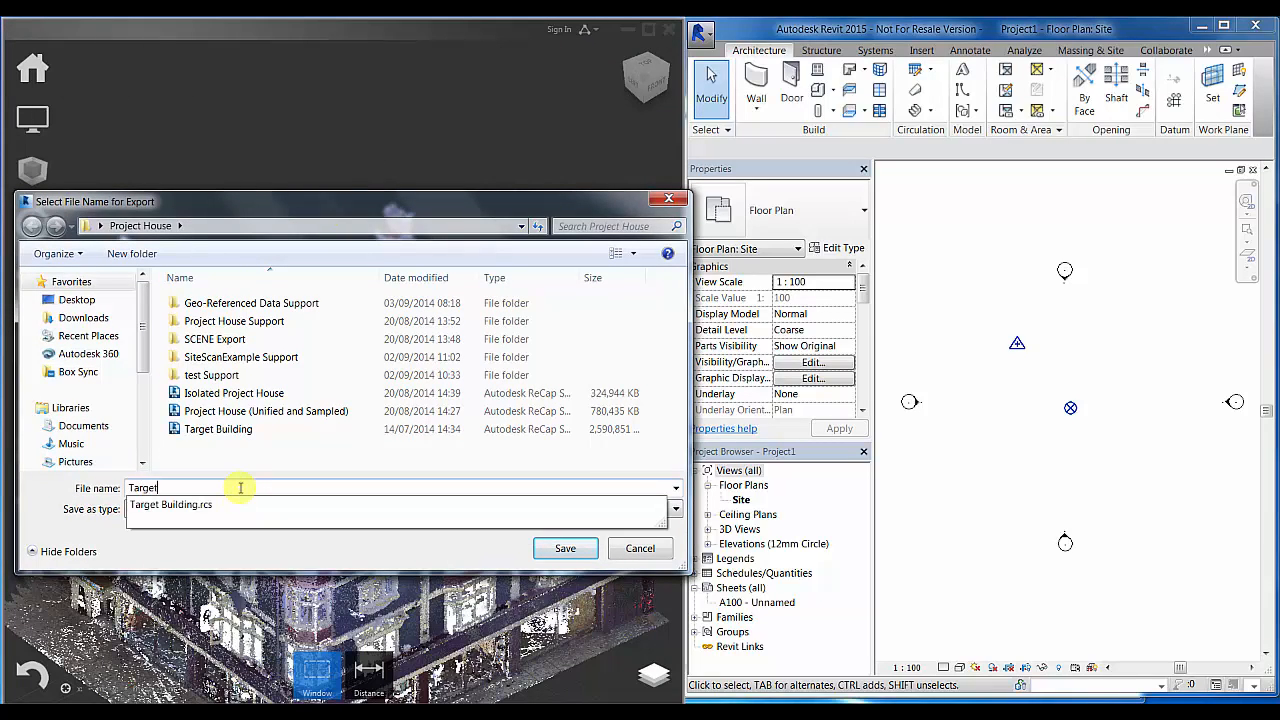
type(" Building (Local")
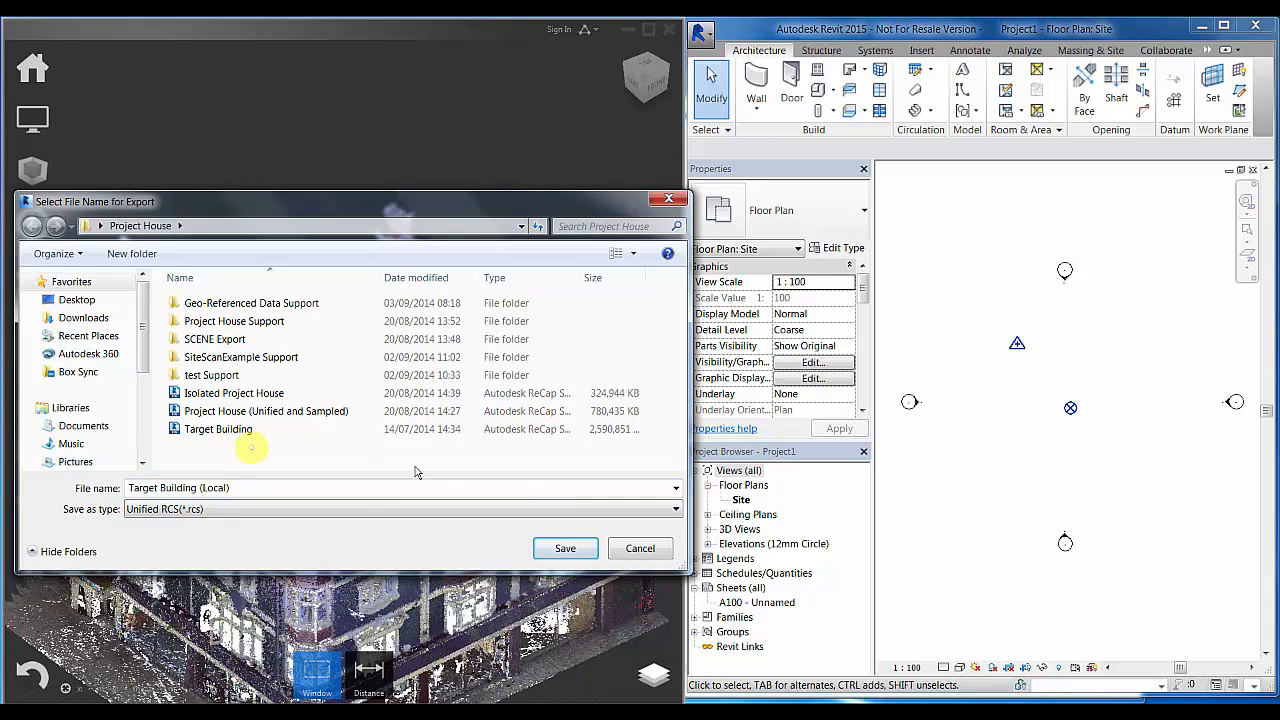
left_click(567, 559)
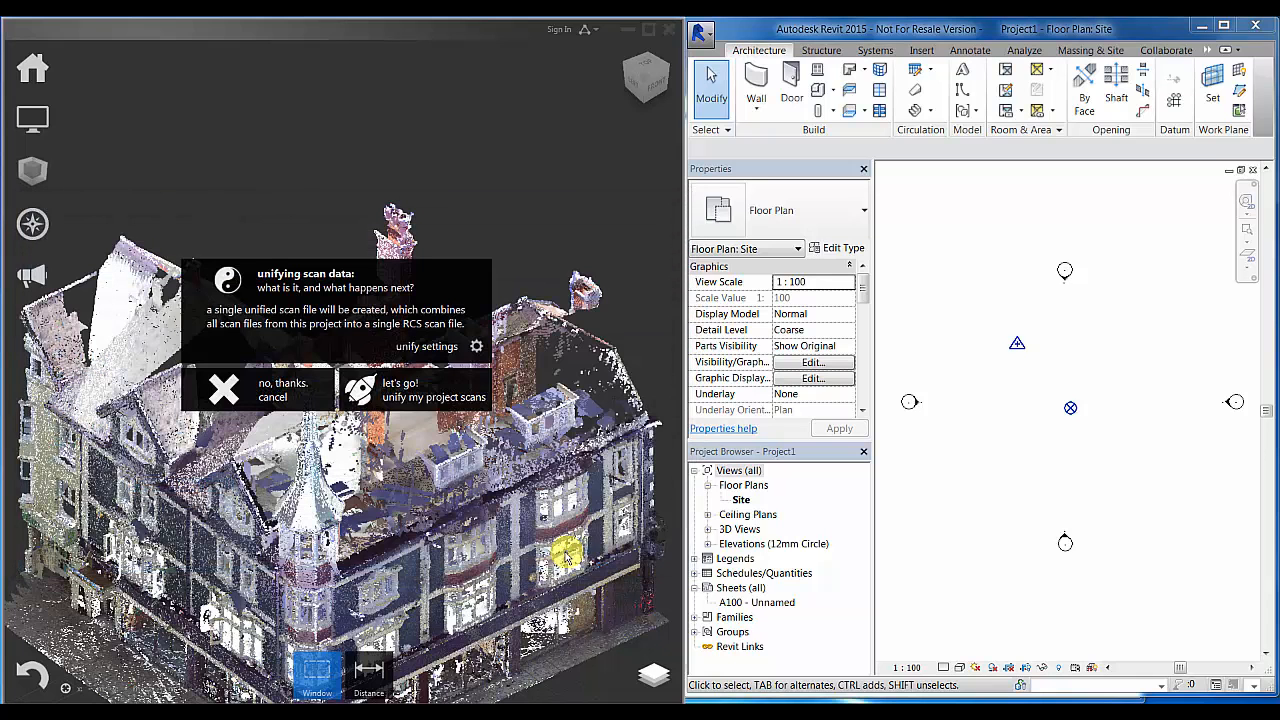
- Unify the scans at 5 mm point spacing and start the RCS export
left_click(475, 345)
left_click(583, 381)
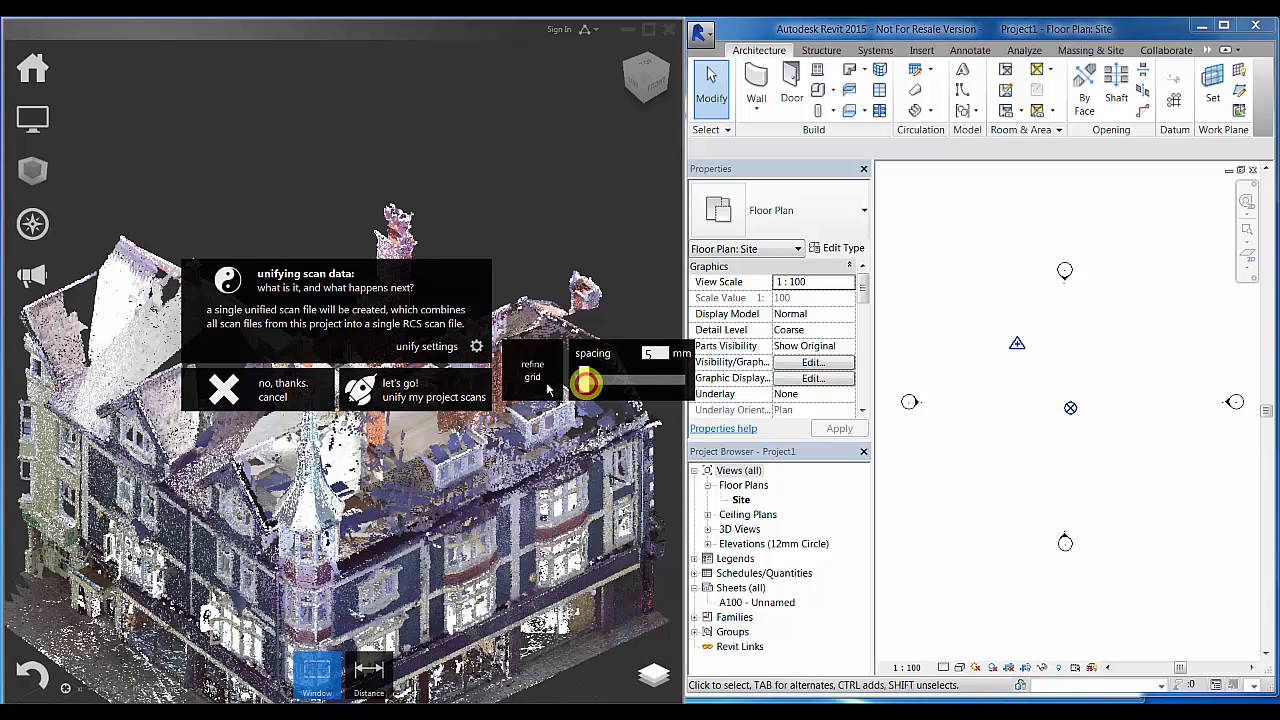
left_click(439, 395)
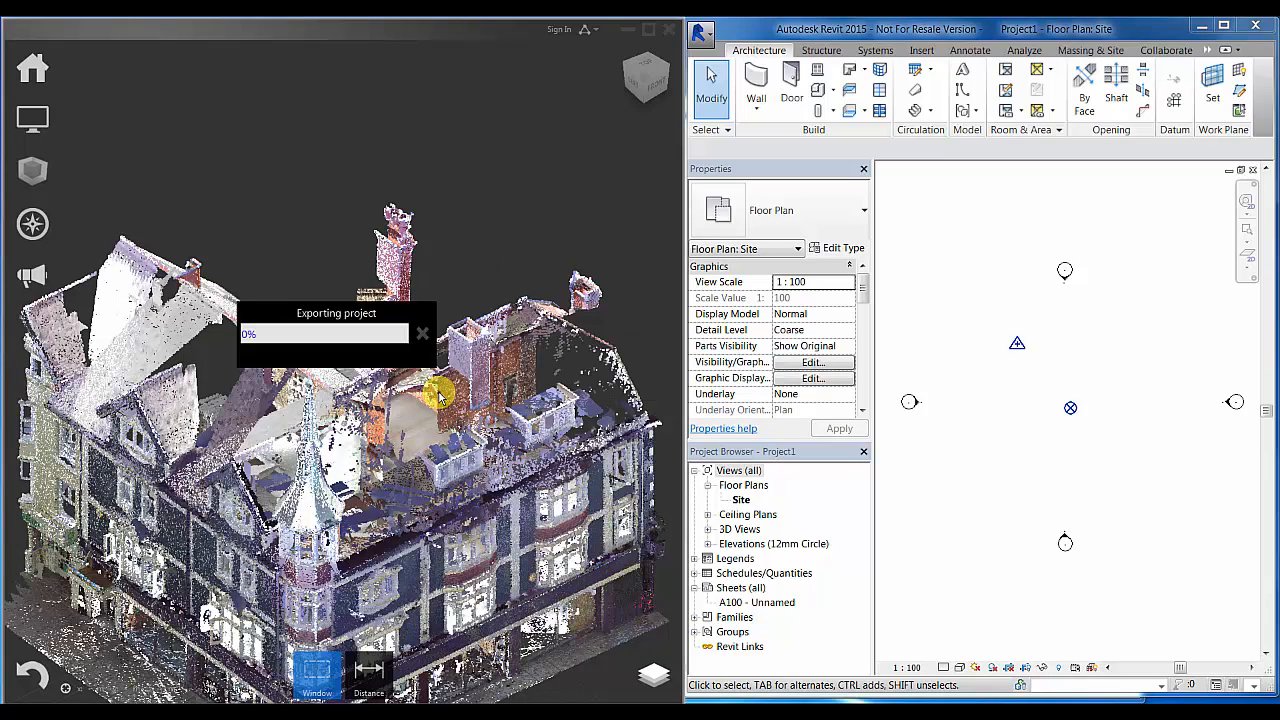
left_click(1015, 394)
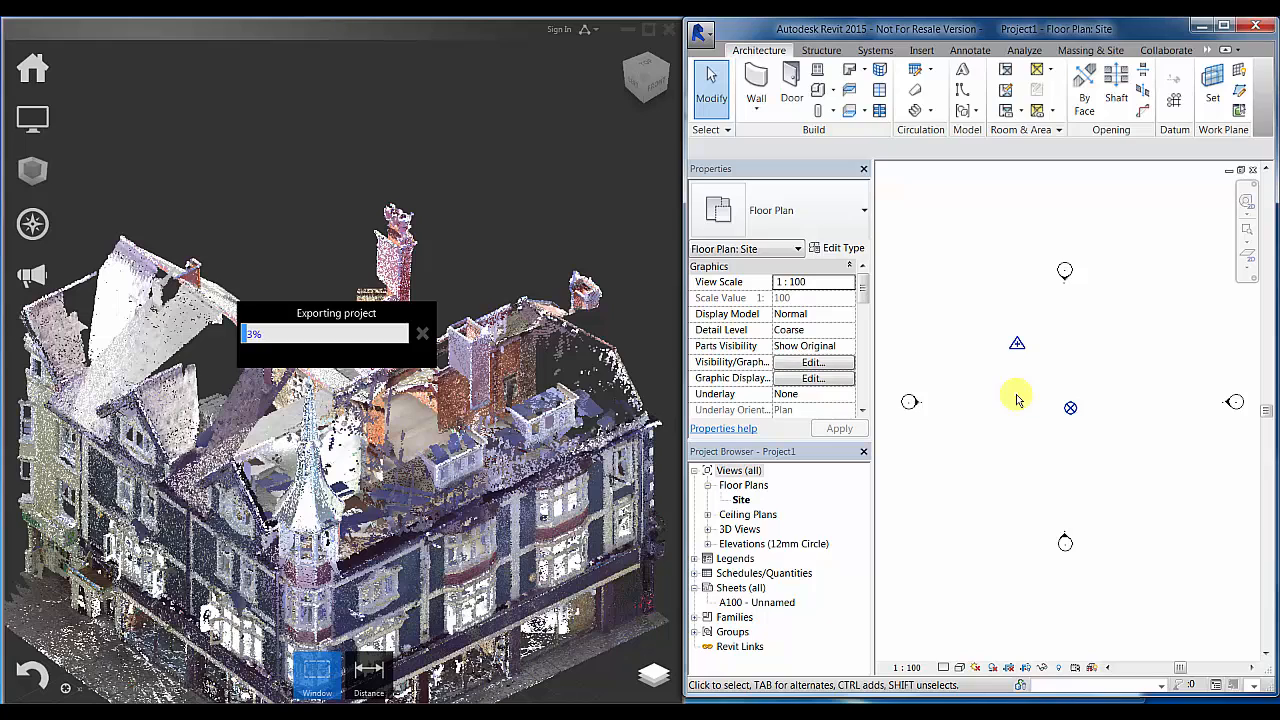
- Set the Project Base Point to N/S 1005317.0, E/W 506250.0 and Elev 50085.0
left_click(1069, 407)
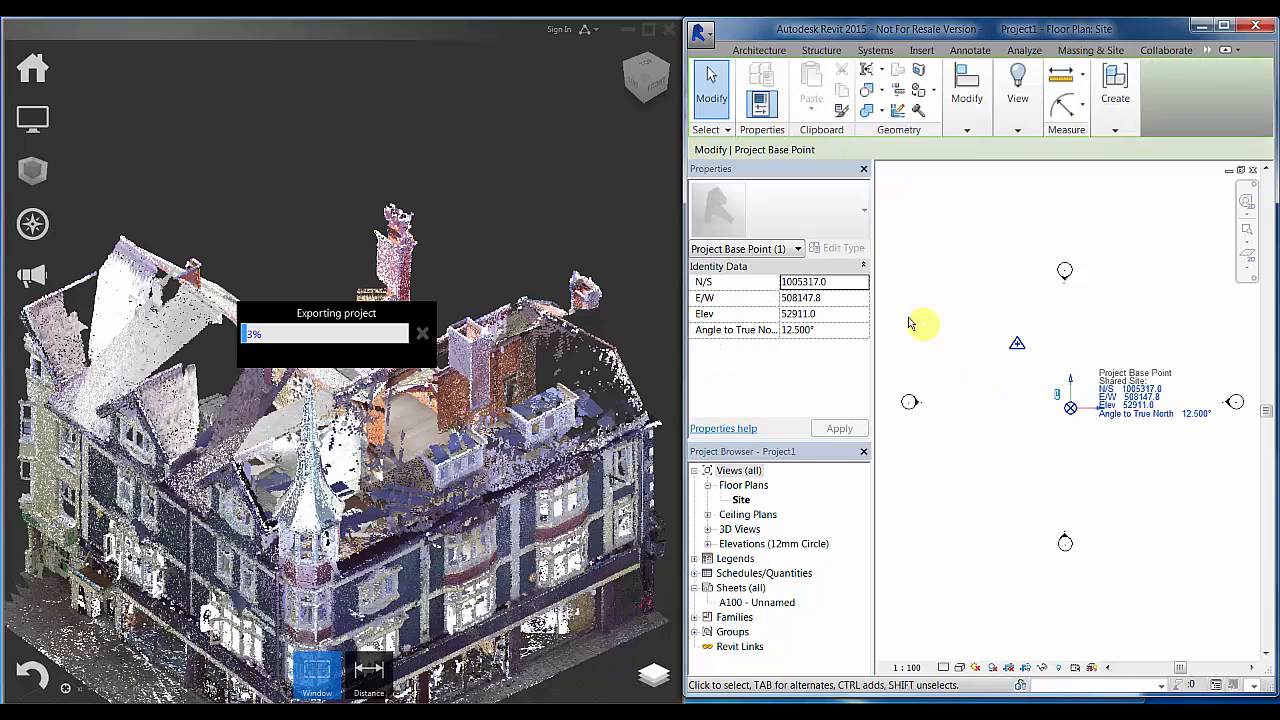
left_click(831, 282)
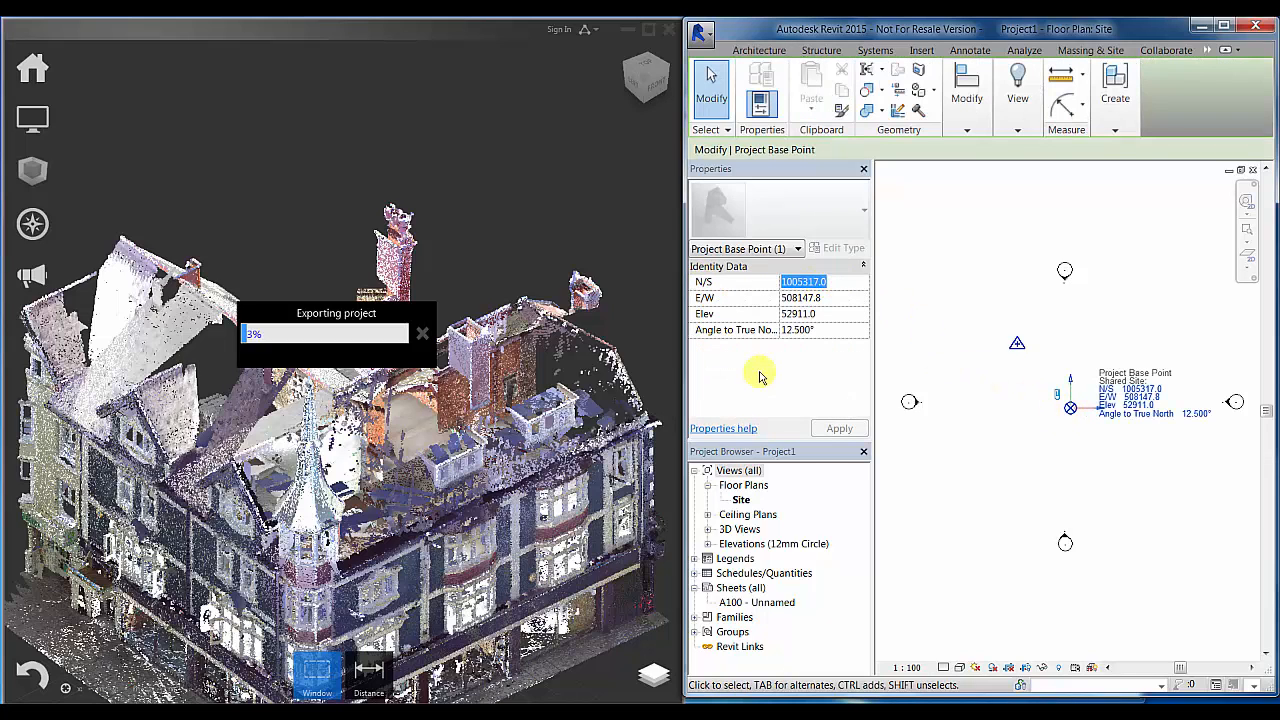
type("1005")
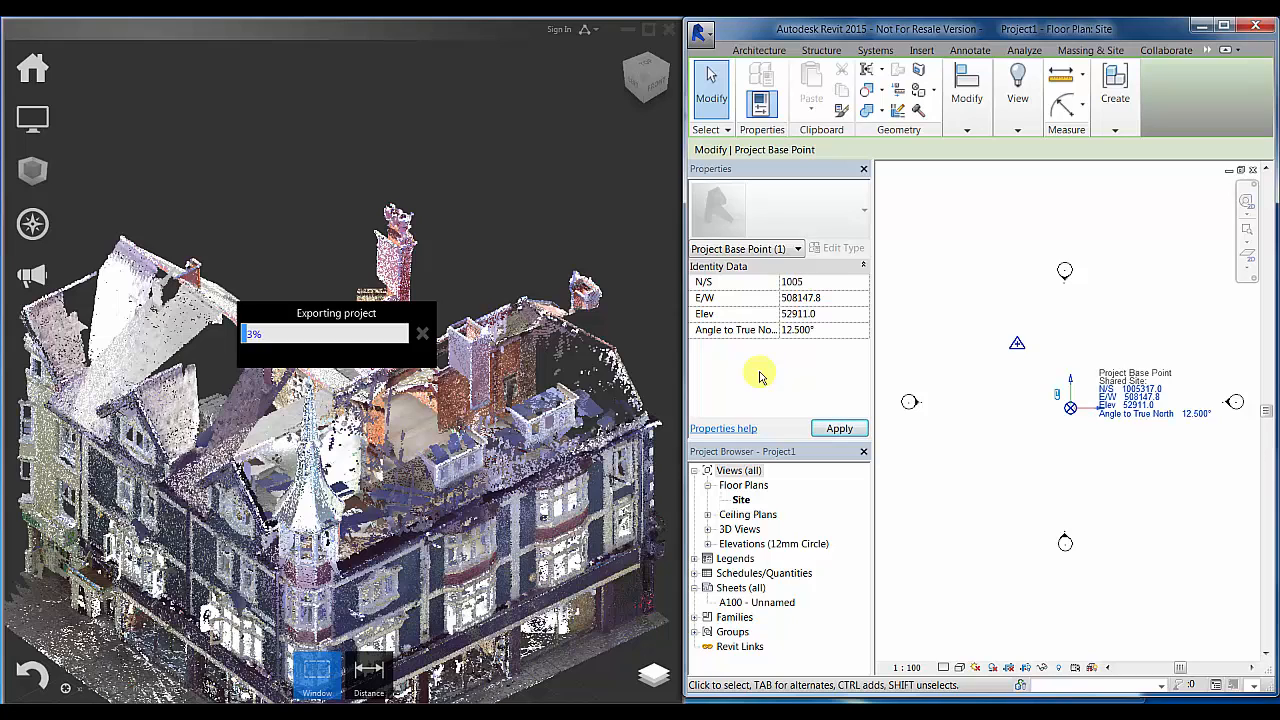
left_click(820, 298)
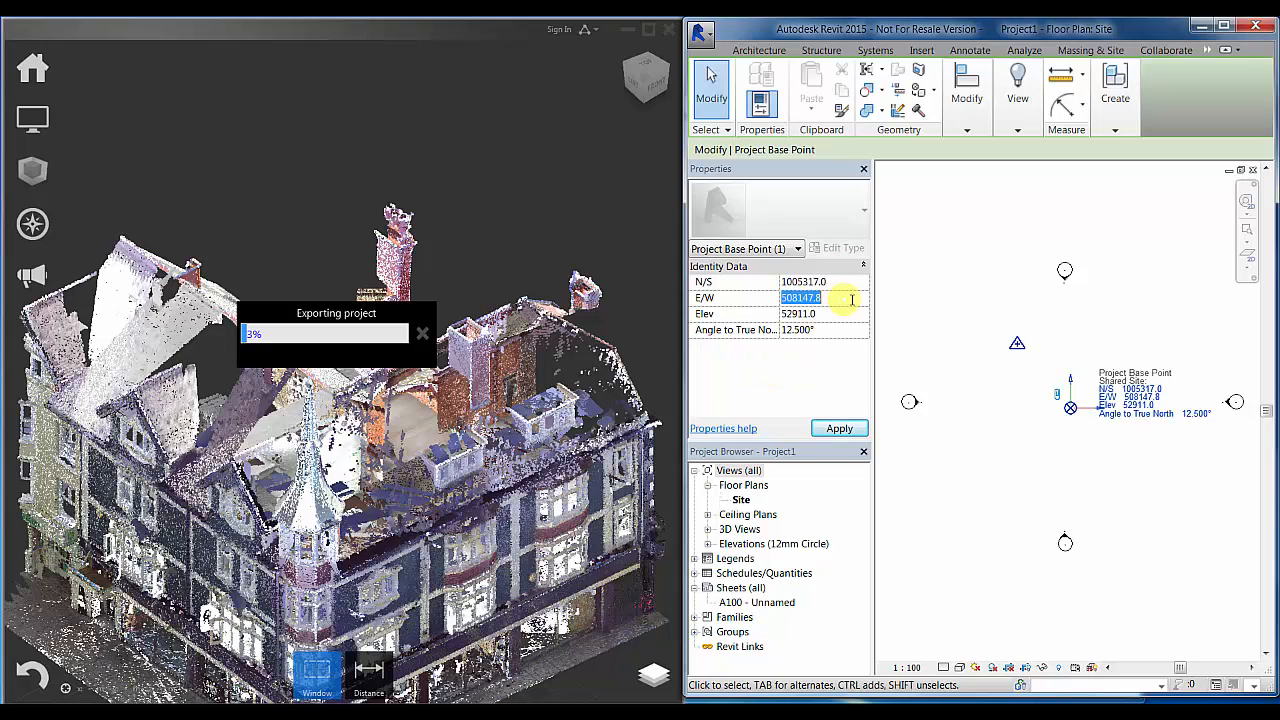
type("506250")
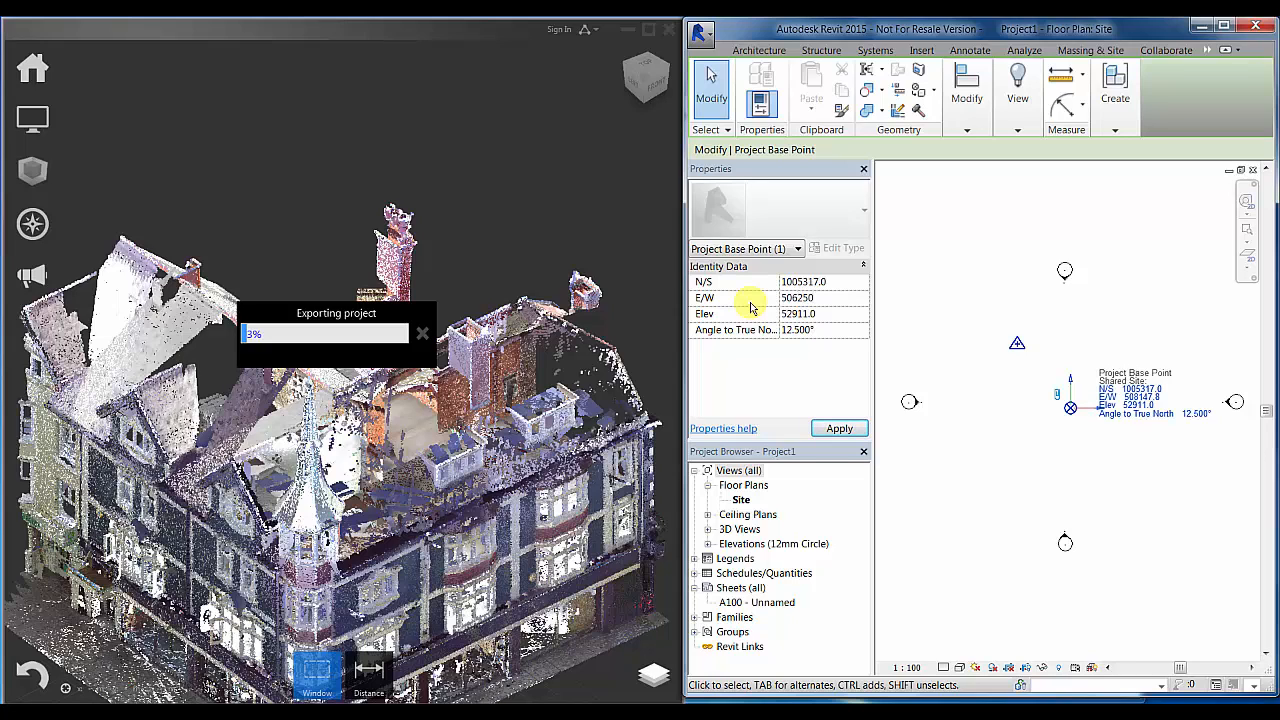
key("Tab")
type("50")
key("Return")
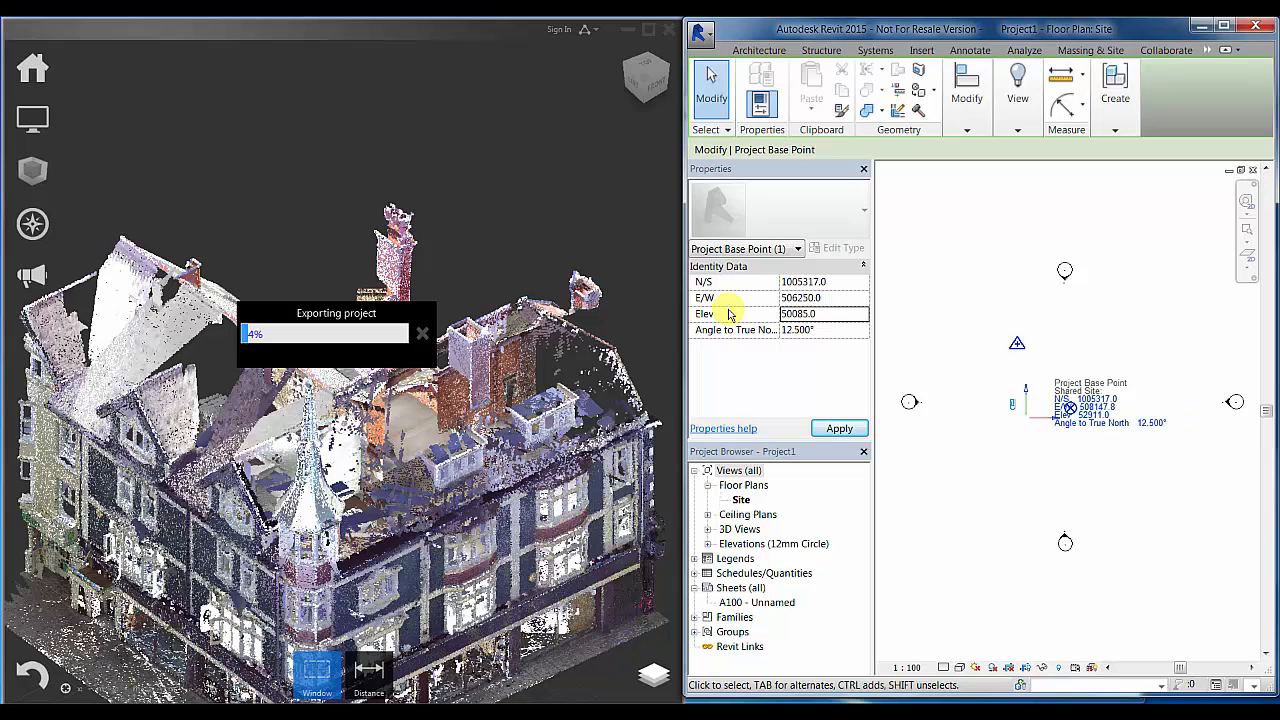
- Rotate the site plan's orientation to True North
left_click(1080, 443)
middle_click_drag(1080, 443, 1108, 457)
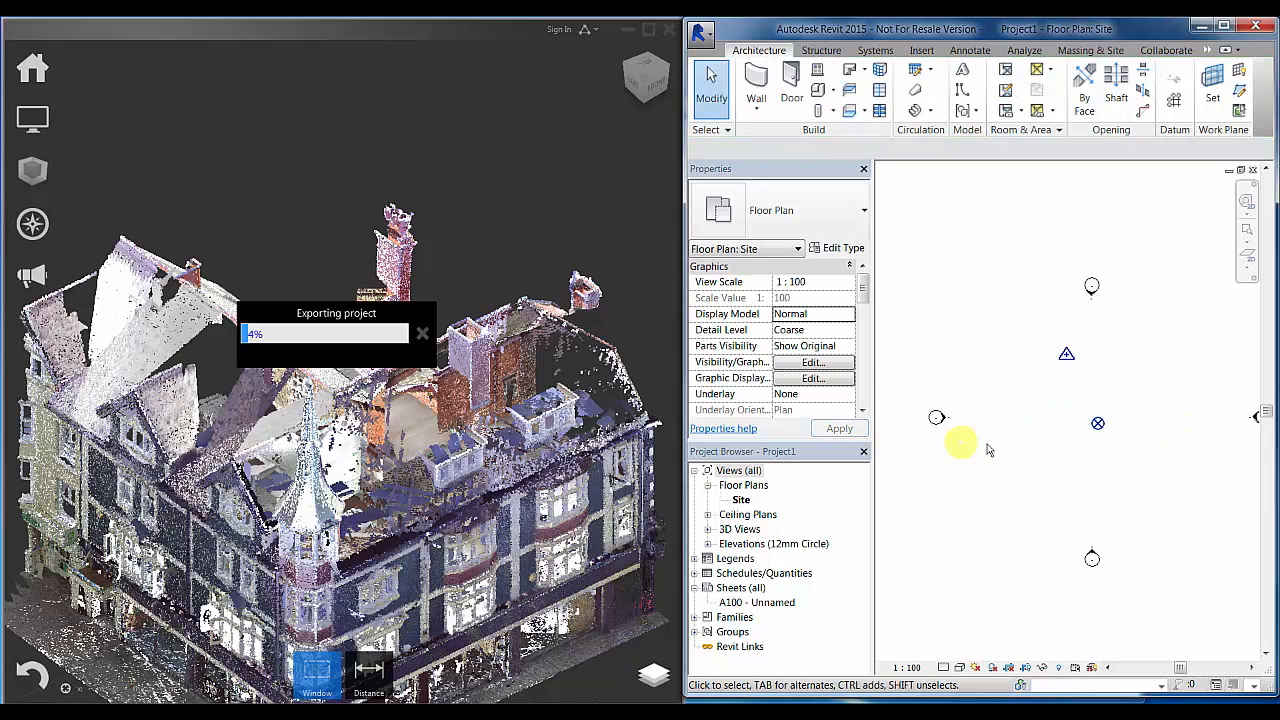
left_click_drag(865, 289, 863, 312)
left_click(846, 330)
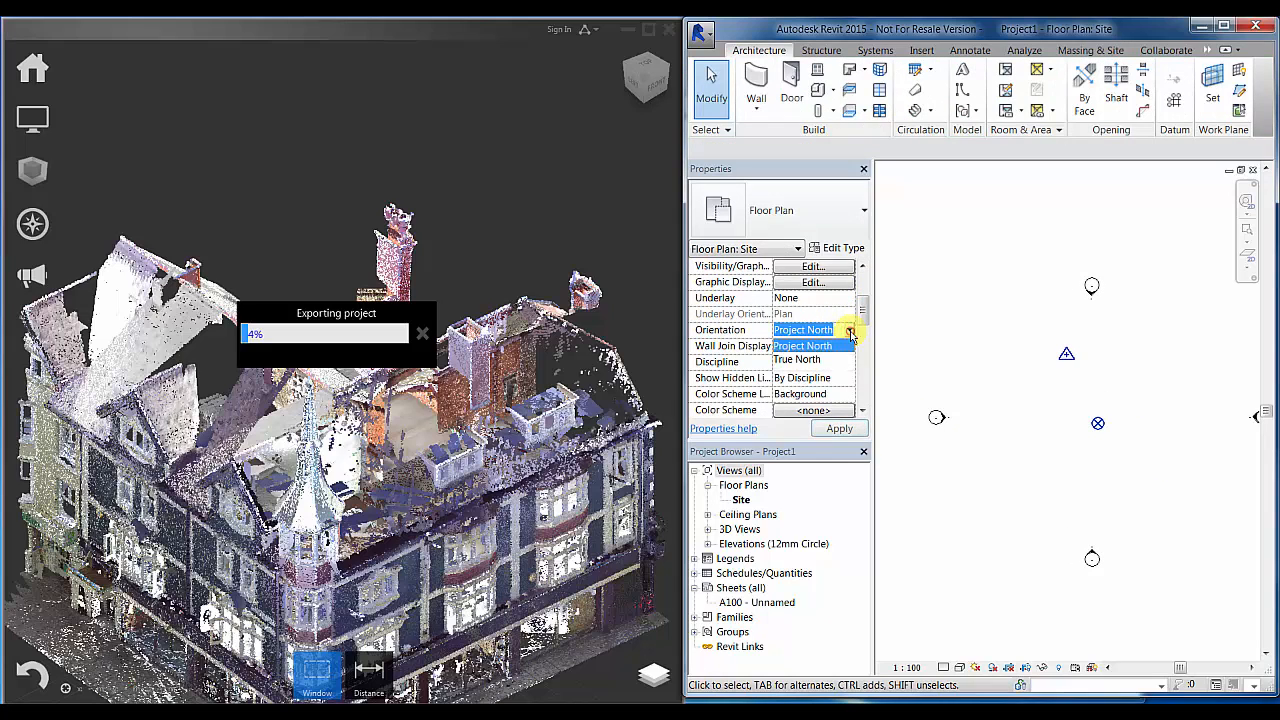
left_click(822, 361)
- Check the survey and base points, then return the site plan to Project North
left_click(1097, 424)
left_click(1083, 347)
left_click(1024, 374)
left_click_drag(860, 295, 863, 306)
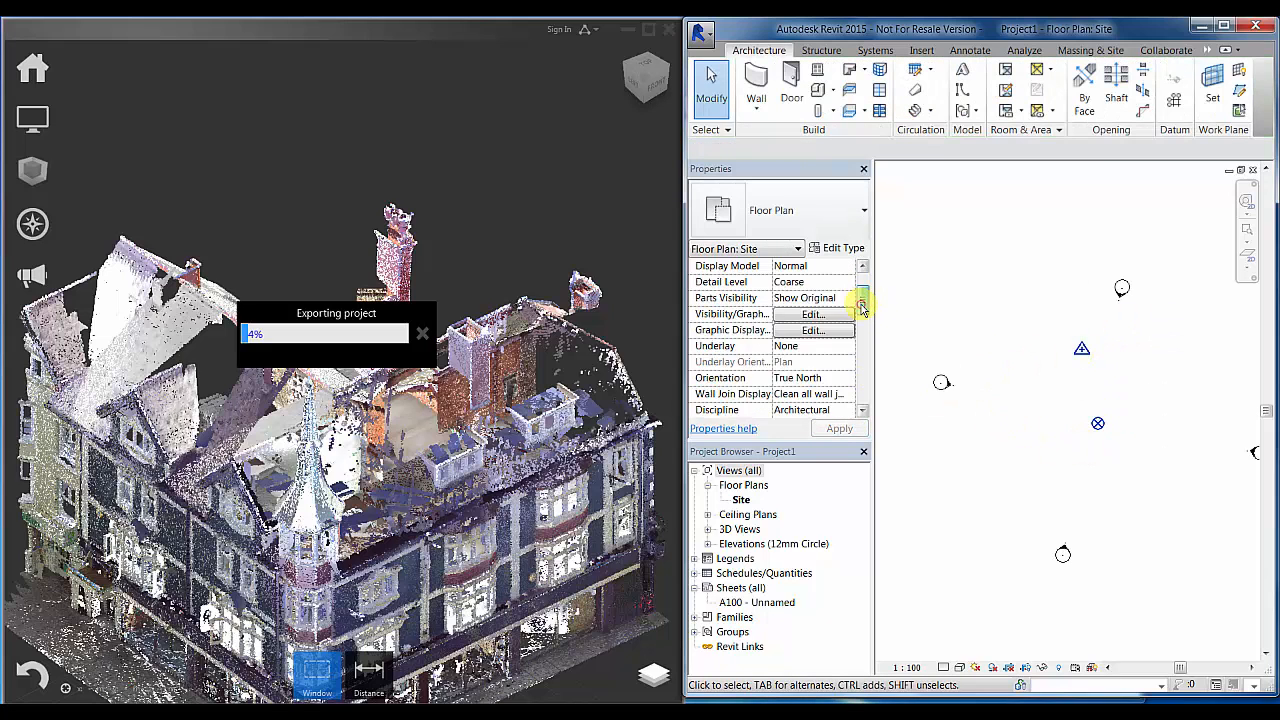
left_click(823, 361)
left_click(815, 376)
left_click(1082, 428)
left_click(1031, 423)
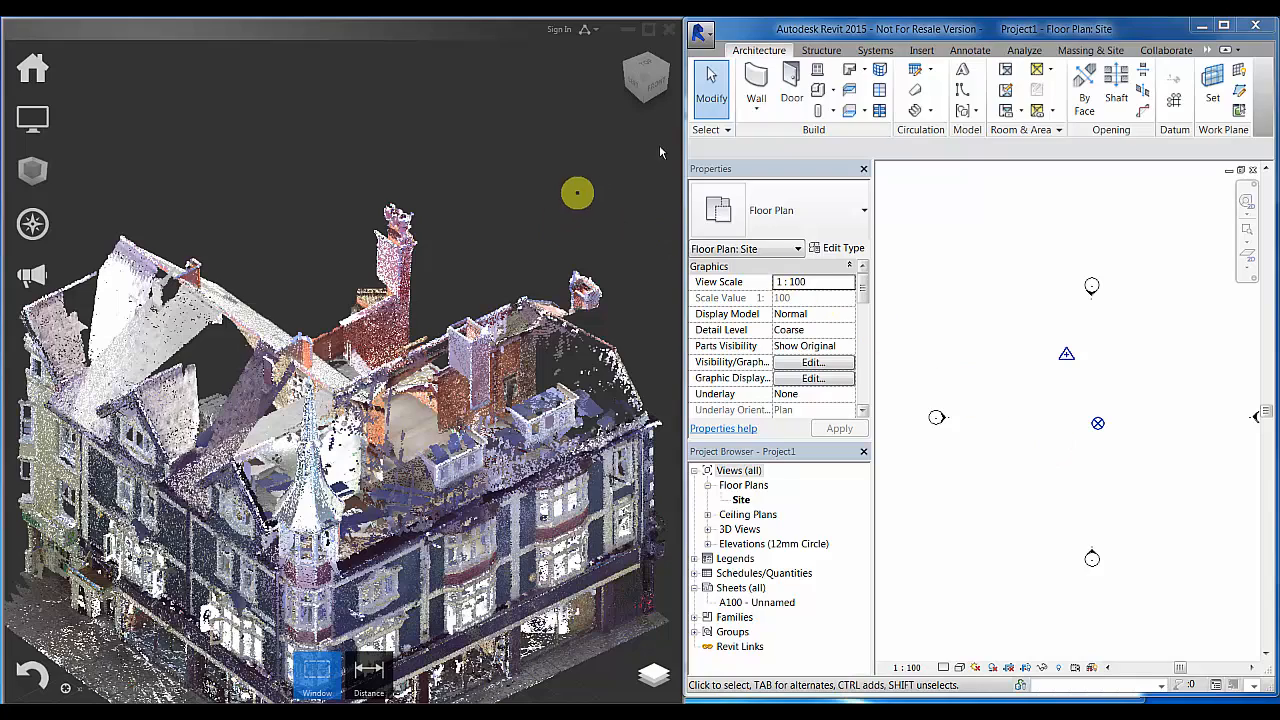
- Maximize Revit and close ReCap from the taskbar
left_click(1223, 26)
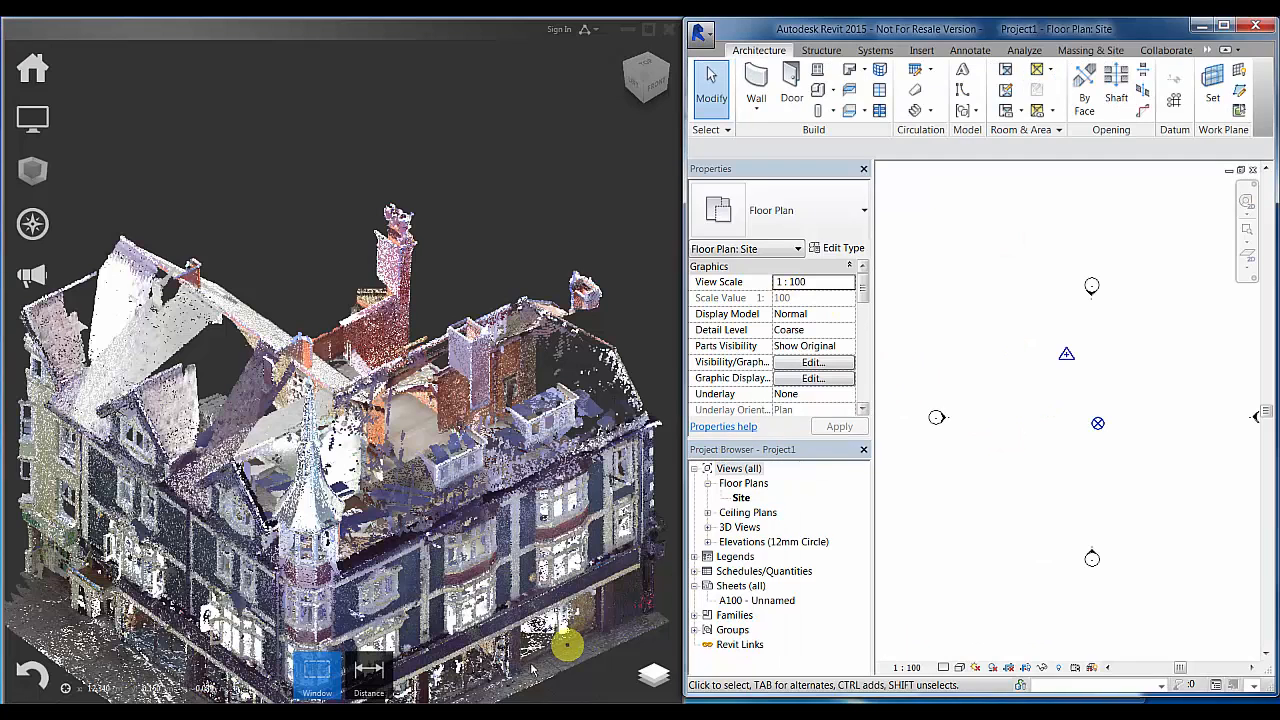
left_click(1221, 27)
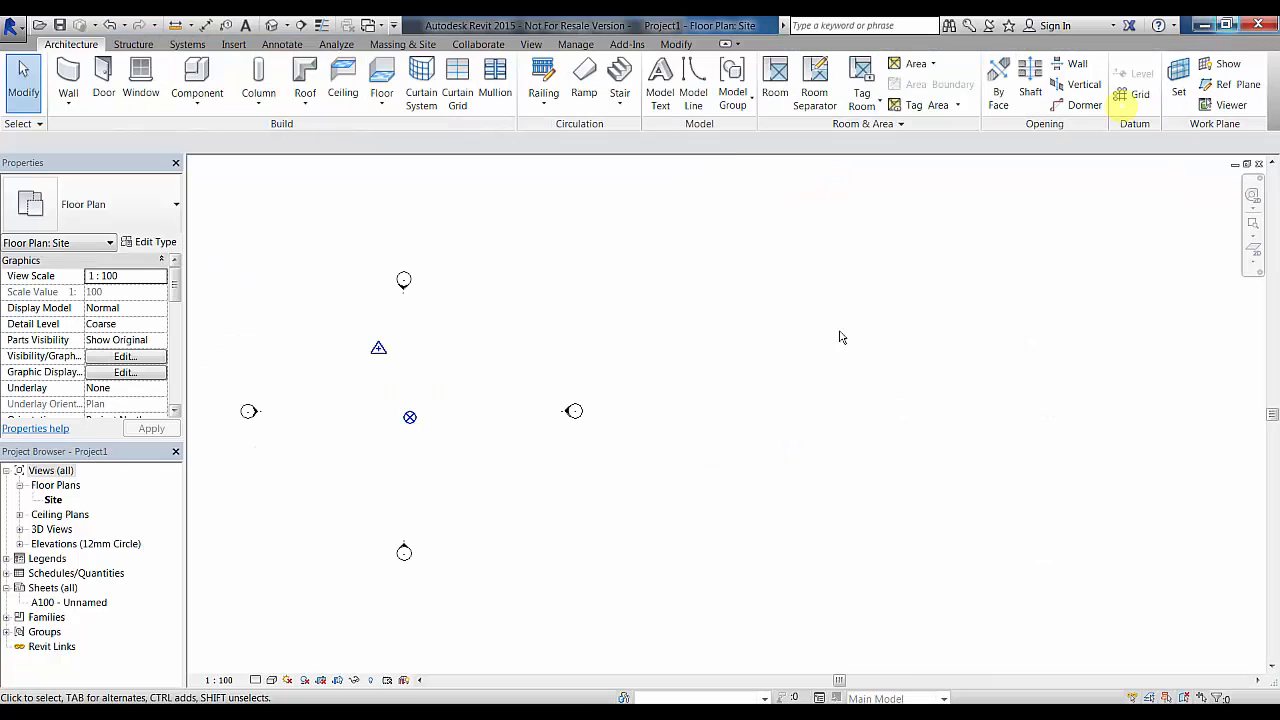
scroll(591, 506, "down", 1)
middle_click_drag(591, 506, 814, 571)
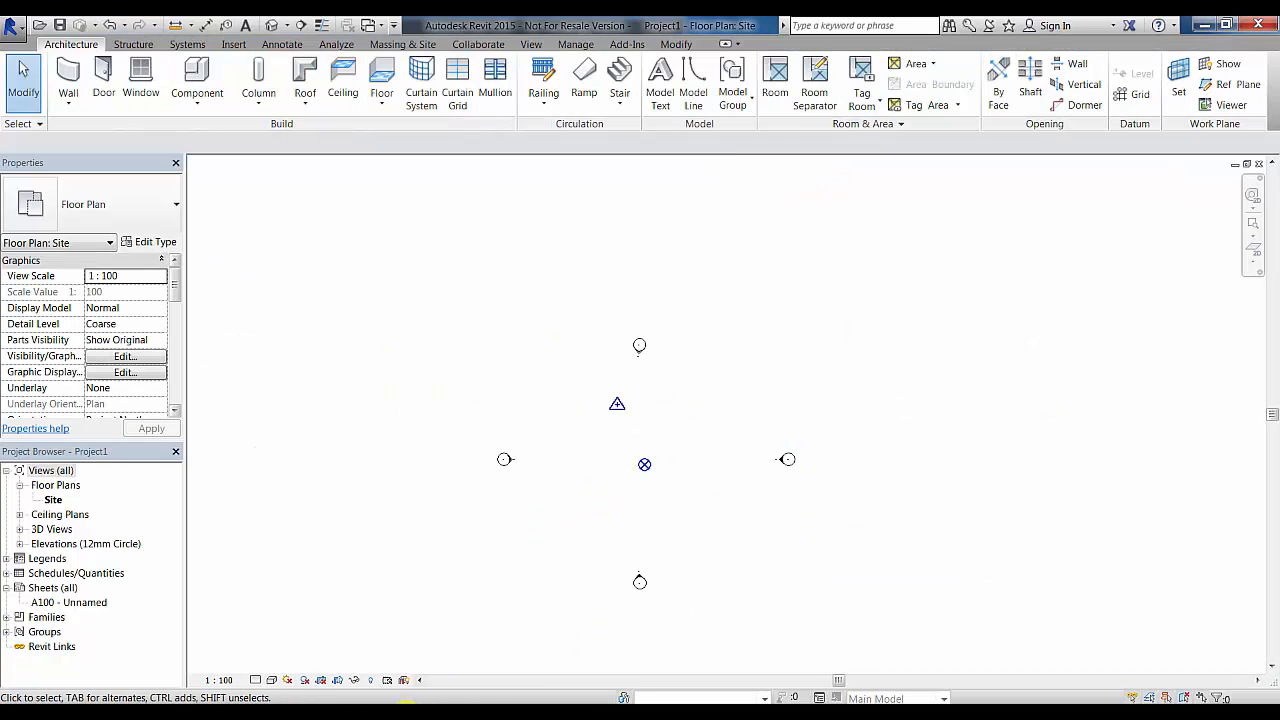
right_click(406, 715)
left_click(399, 681)
middle_click_drag(858, 514, 820, 491)
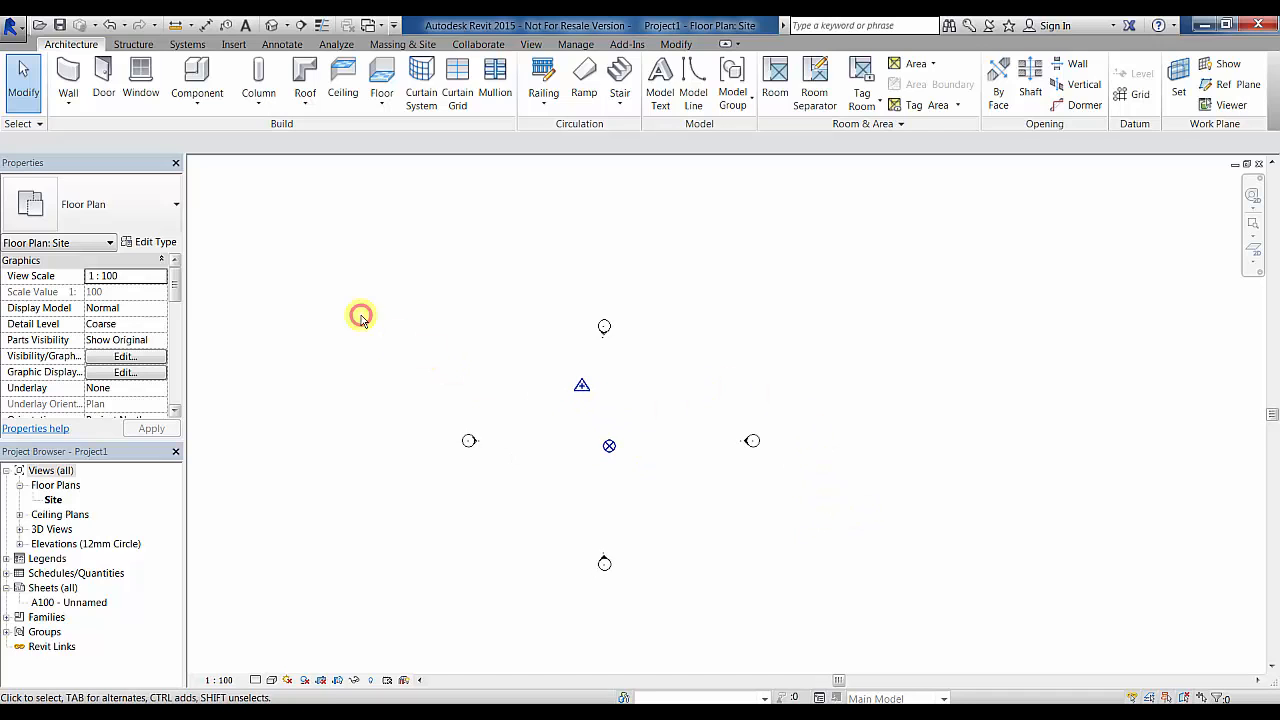
- Link the Target Building (Local) point cloud with Auto - Origin to Origin positioning
left_click(235, 46)
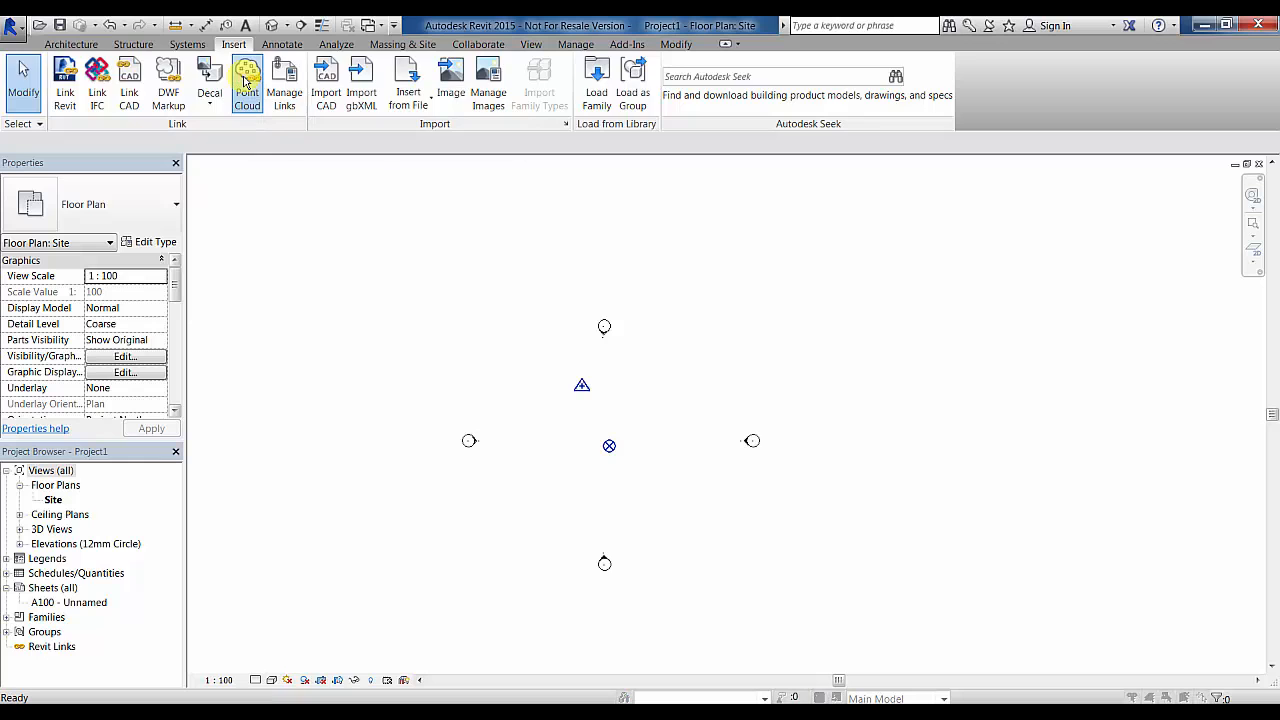
left_click(245, 82)
left_click(551, 462)
left_click(543, 489)
left_click(480, 301)
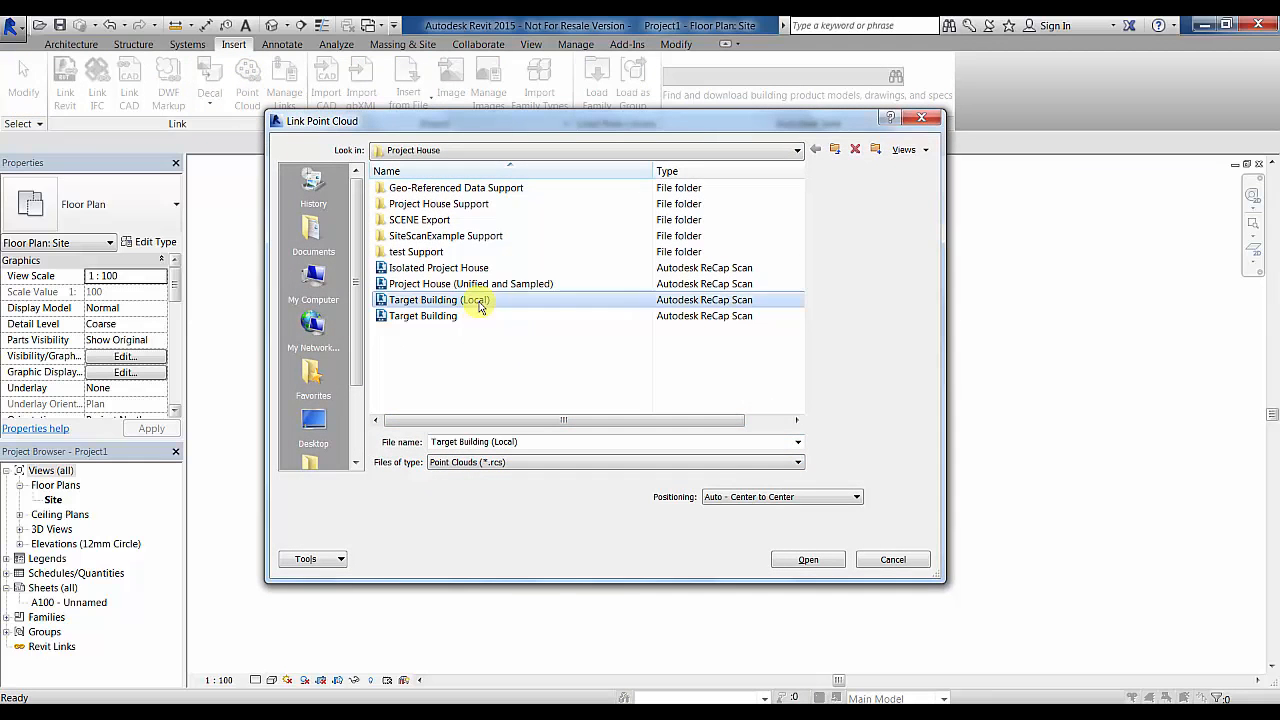
left_click(856, 498)
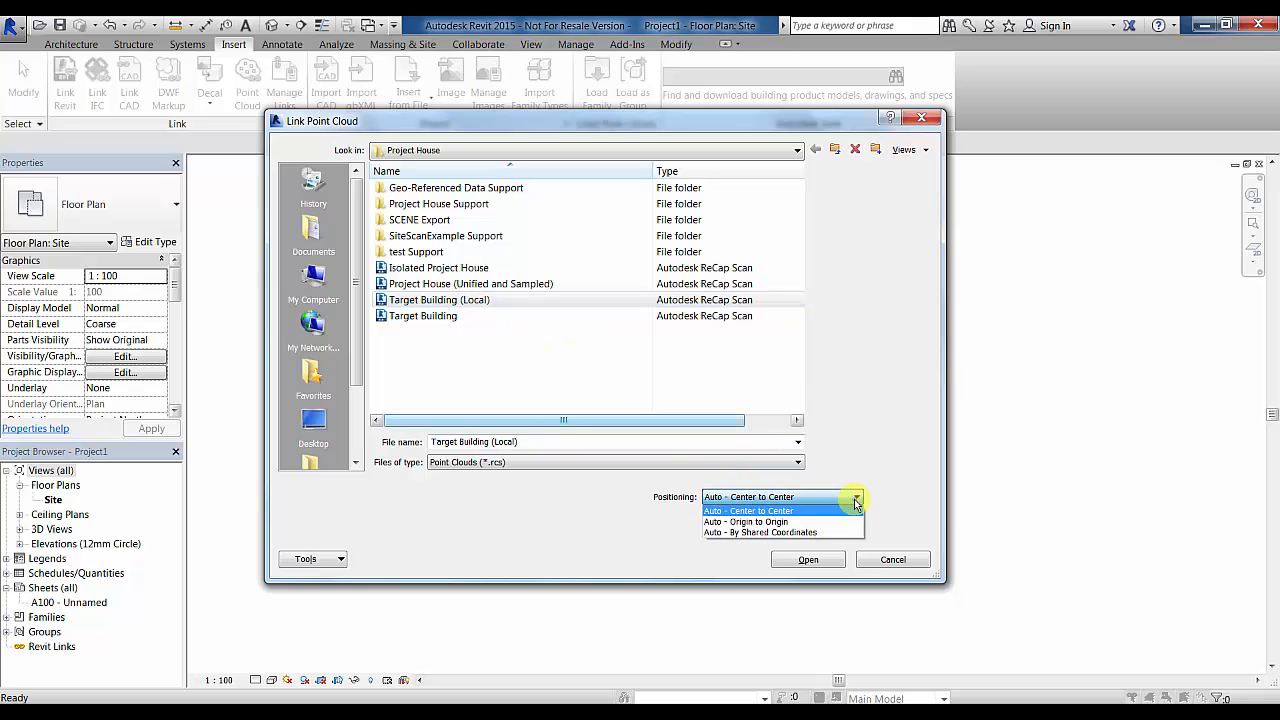
left_click(853, 522)
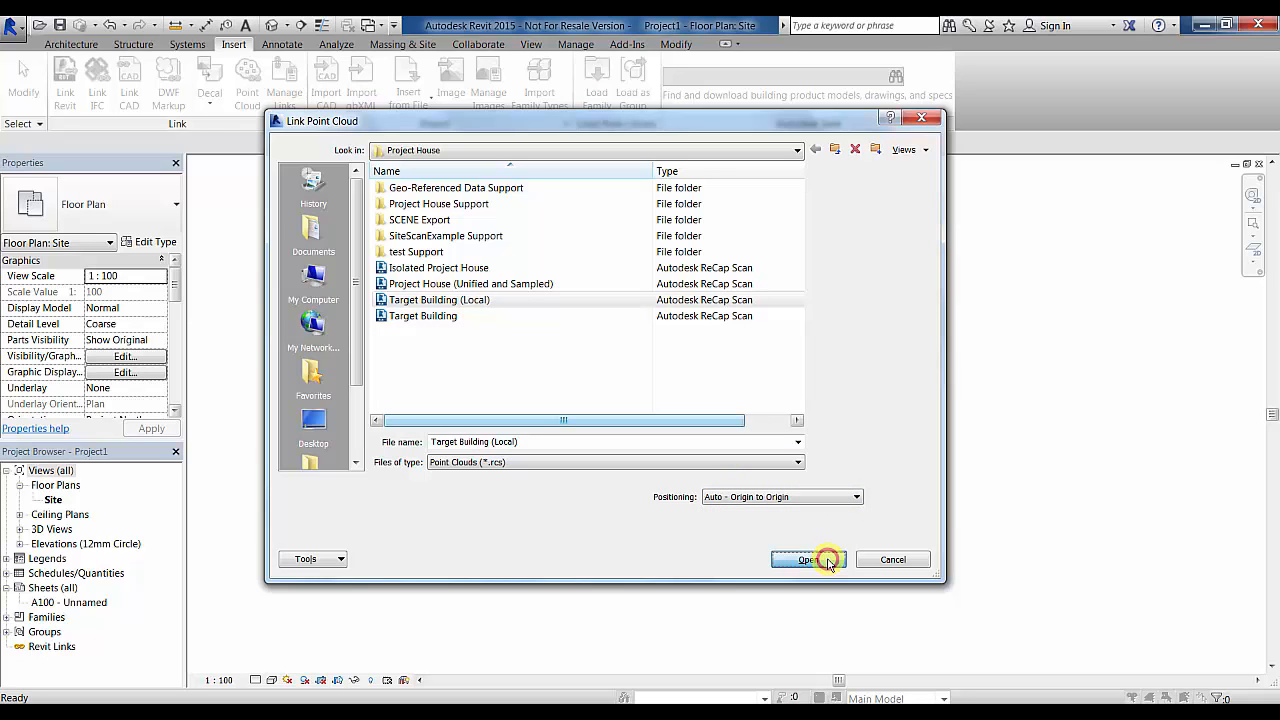
left_click(828, 562)
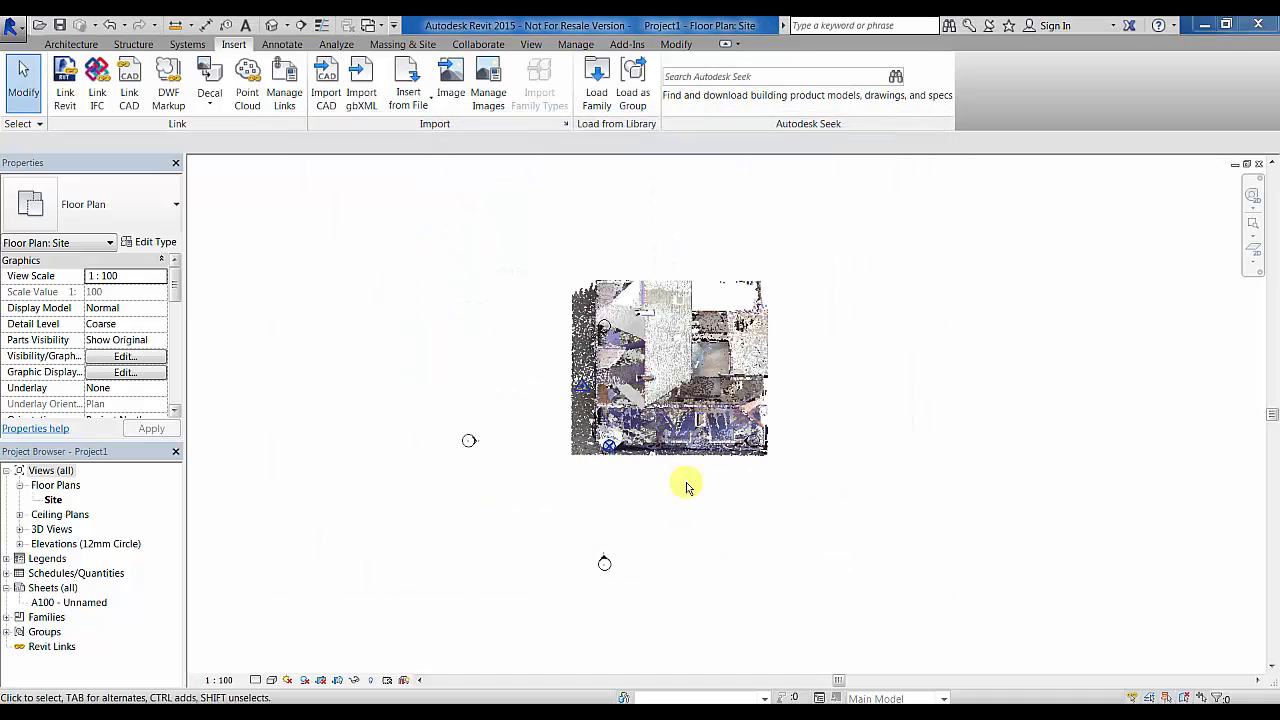
- Draw a vertical building section across the point cloud
scroll(673, 491, "up", 8)
middle_click_drag(631, 471, 720, 582)
middle_click_drag(667, 549, 688, 678)
scroll(662, 654, "down", 1)
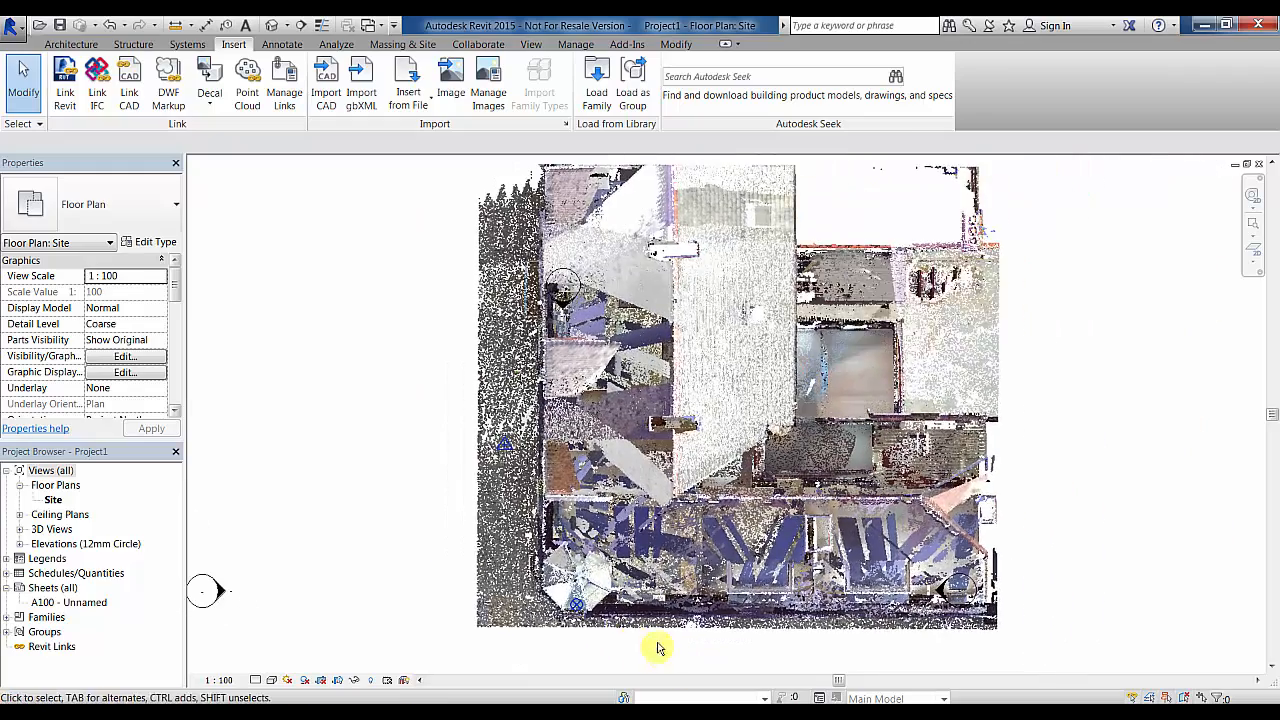
left_click(305, 26)
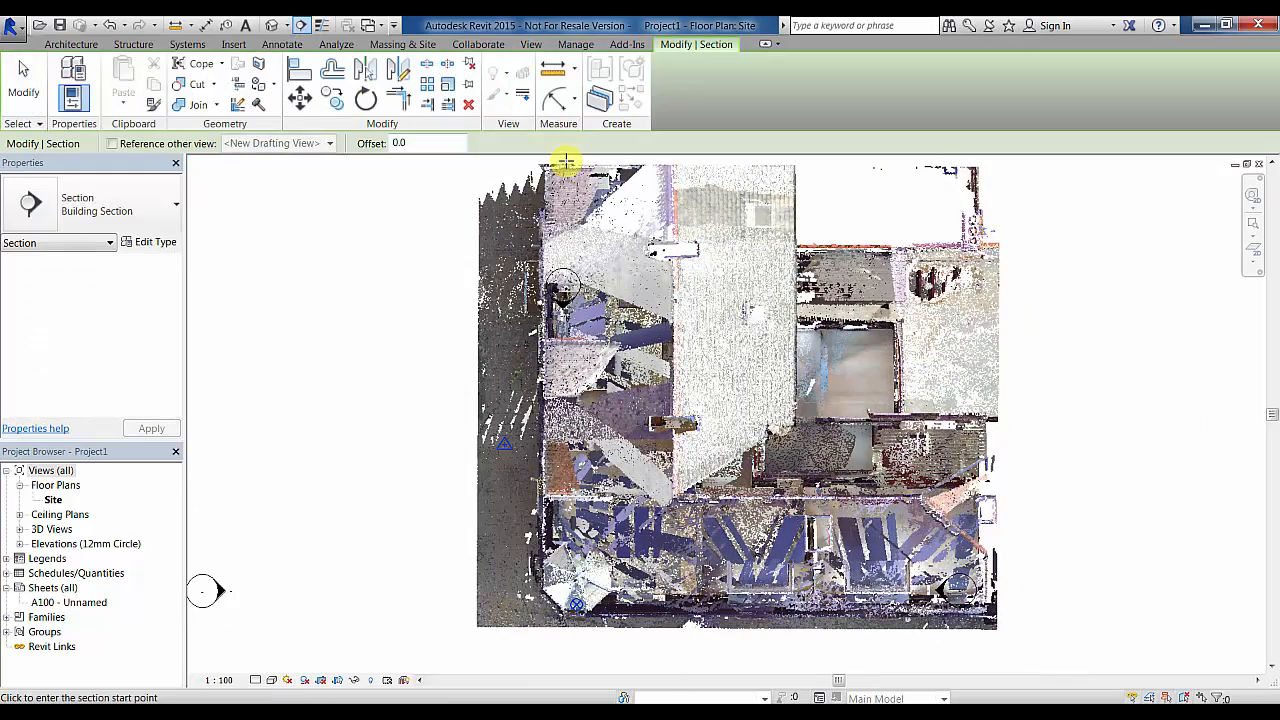
left_click(567, 668)
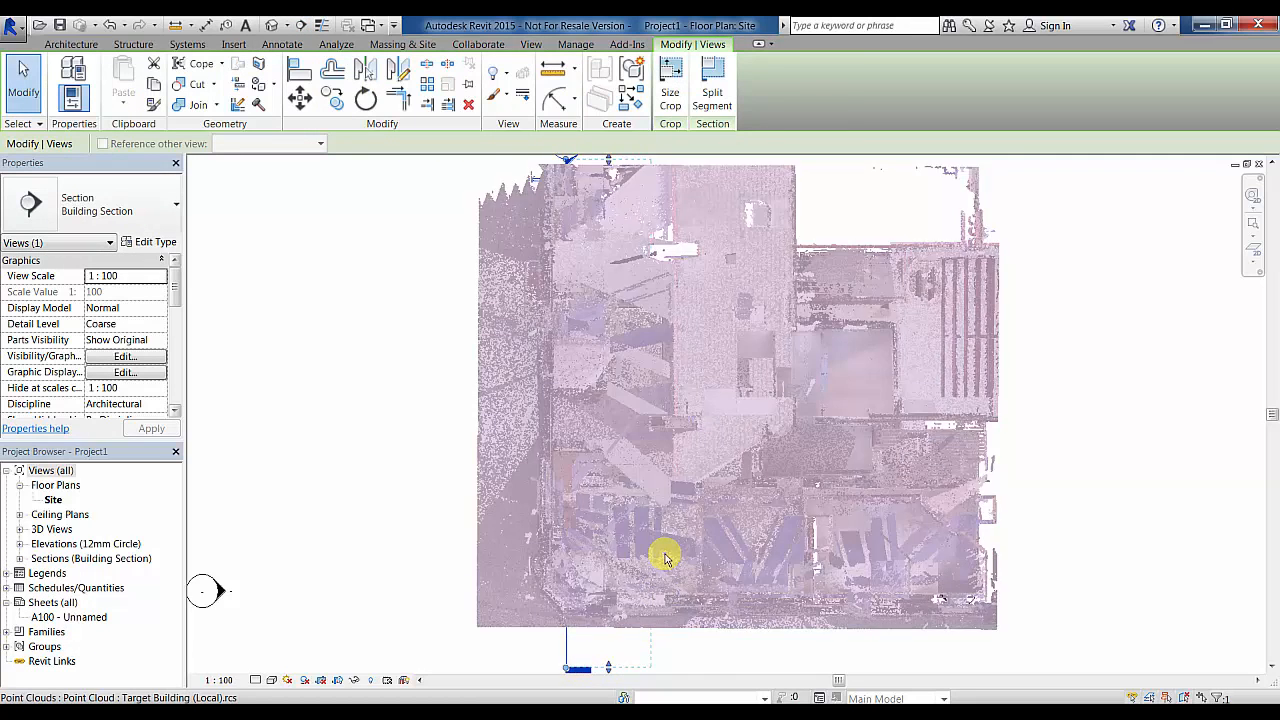
- Go to the Section 1 view showing Levels 0 and 1, and select Level 1
scroll(665, 557, "down", 3)
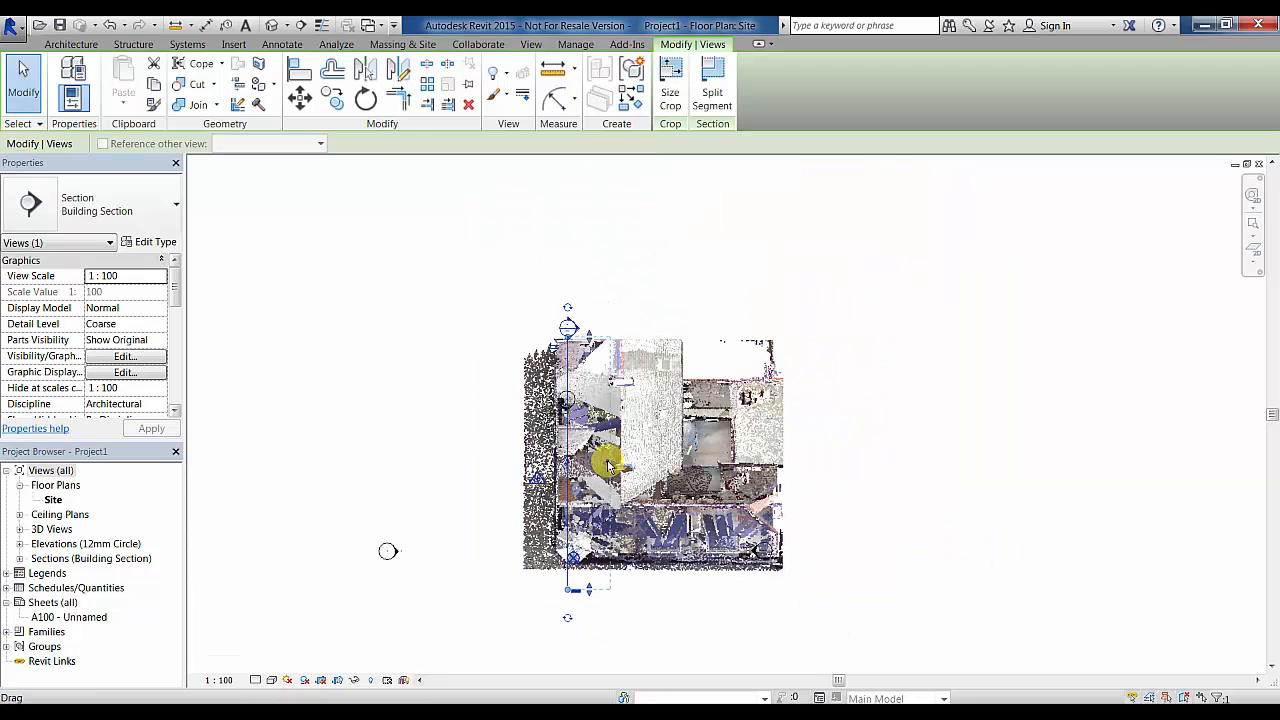
right_click(565, 430)
left_click(658, 131)
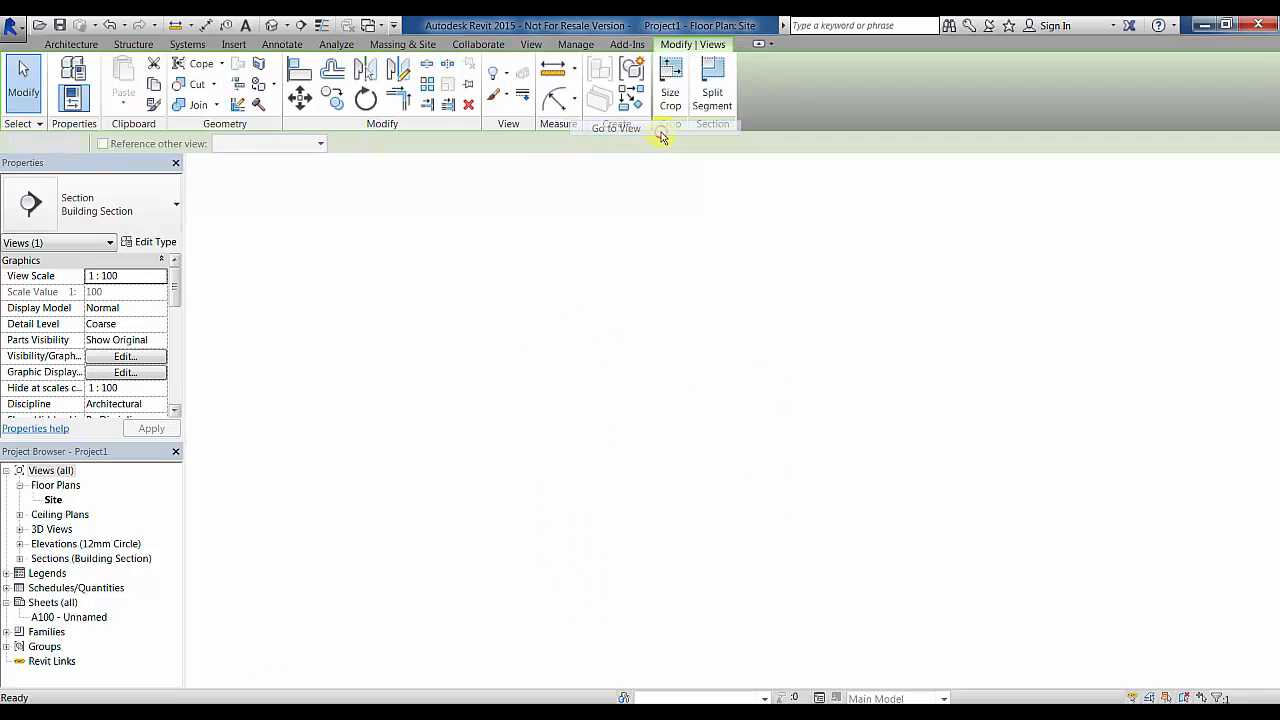
scroll(884, 445, "up", 4)
scroll(877, 452, "up", 2)
middle_click_drag(823, 443, 947, 445)
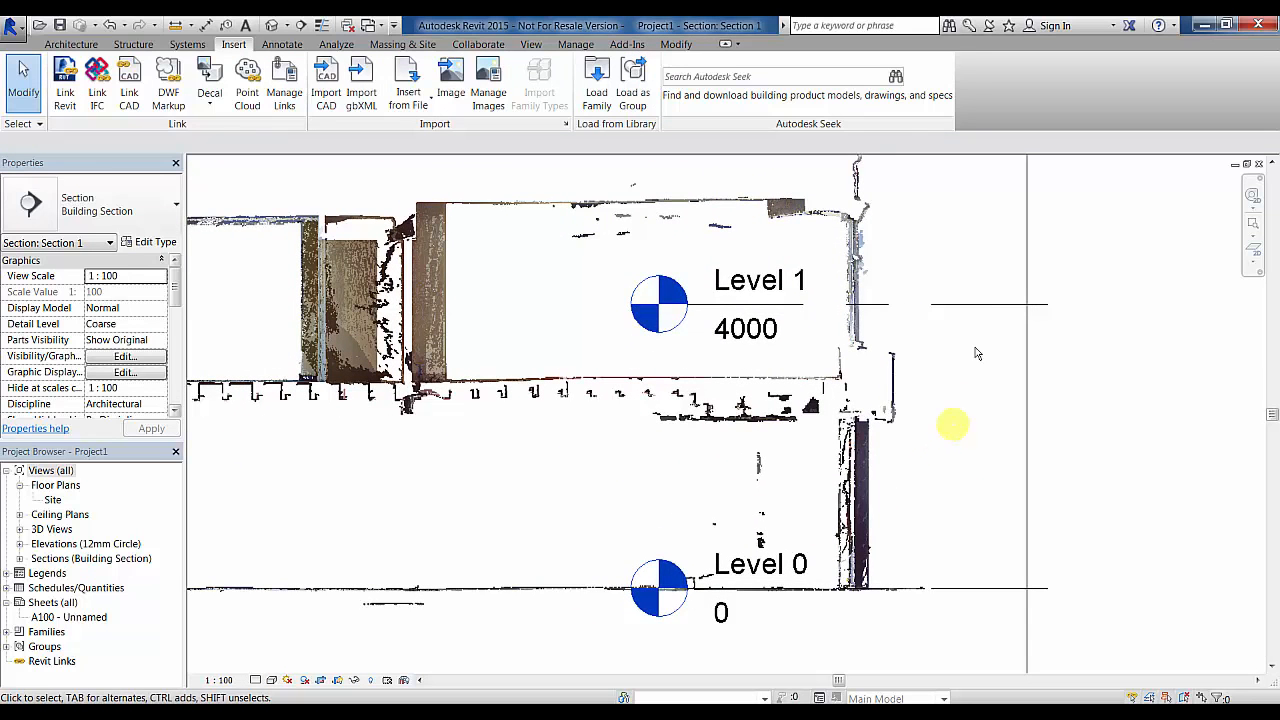
left_click(968, 303)
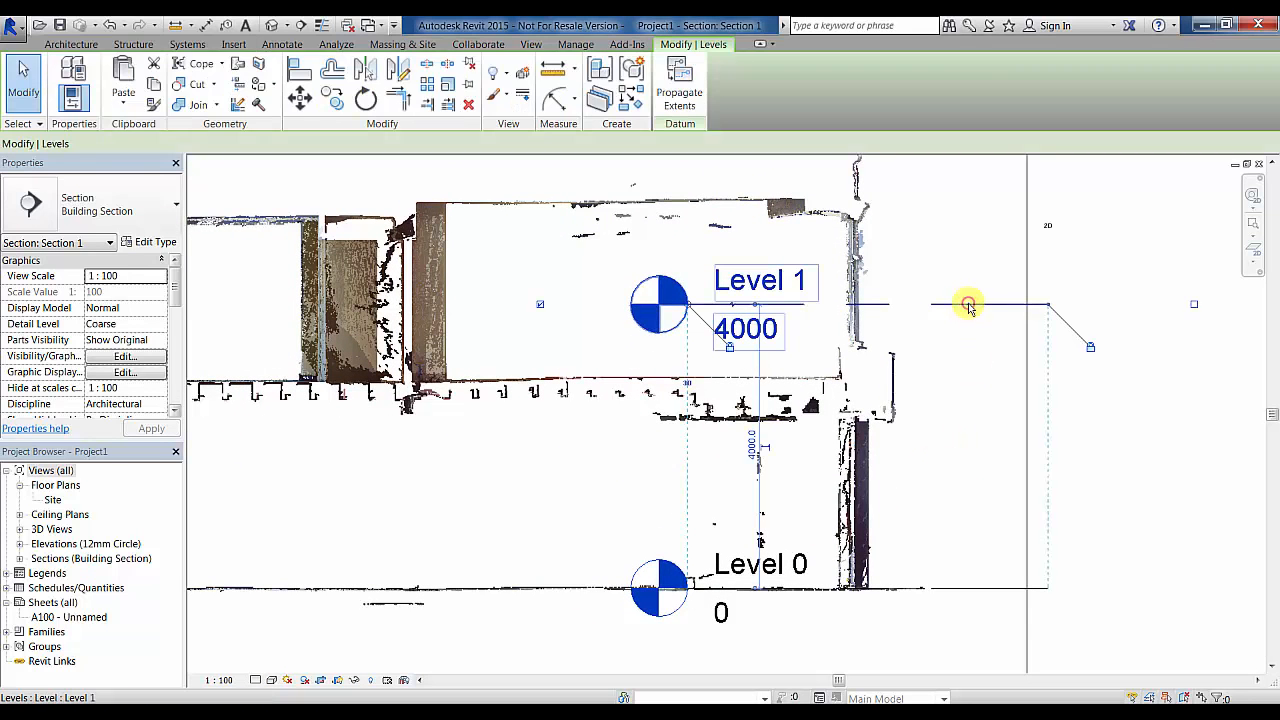
- Switch Level 1 to Circle Head - Shared Datum, then delete it and its view
left_click(150, 205)
left_click(140, 278)
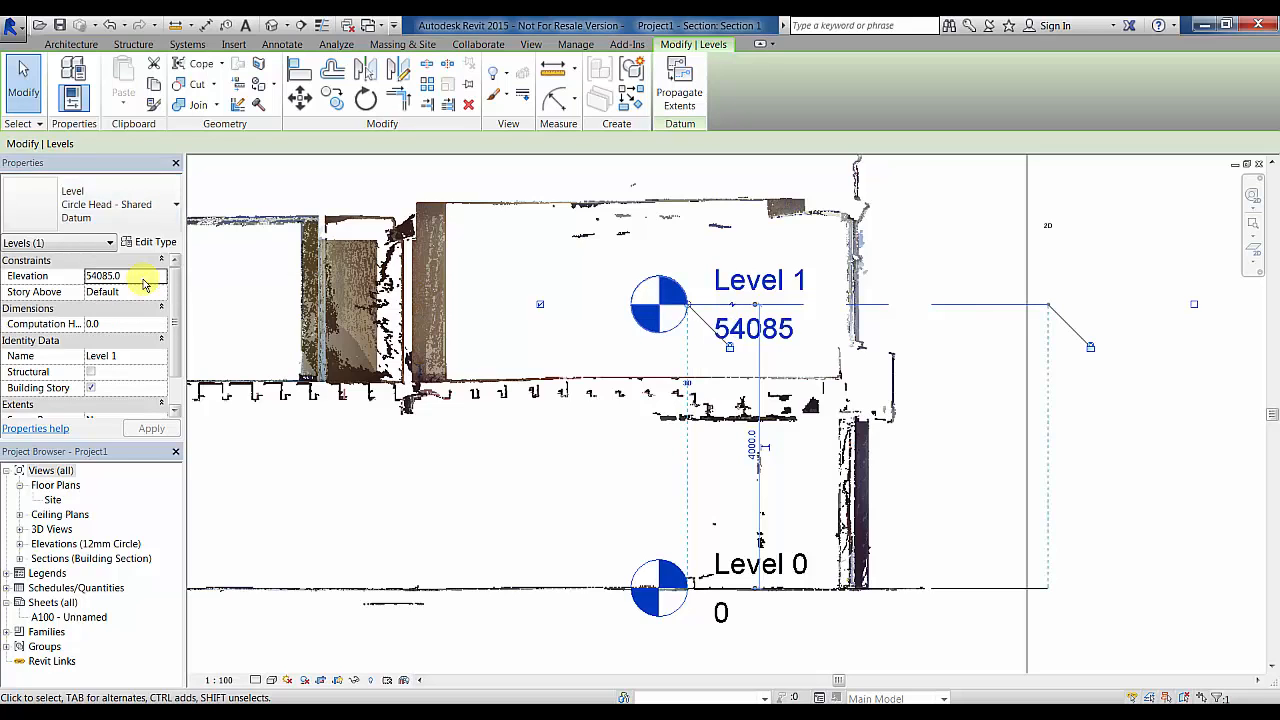
left_click(882, 312)
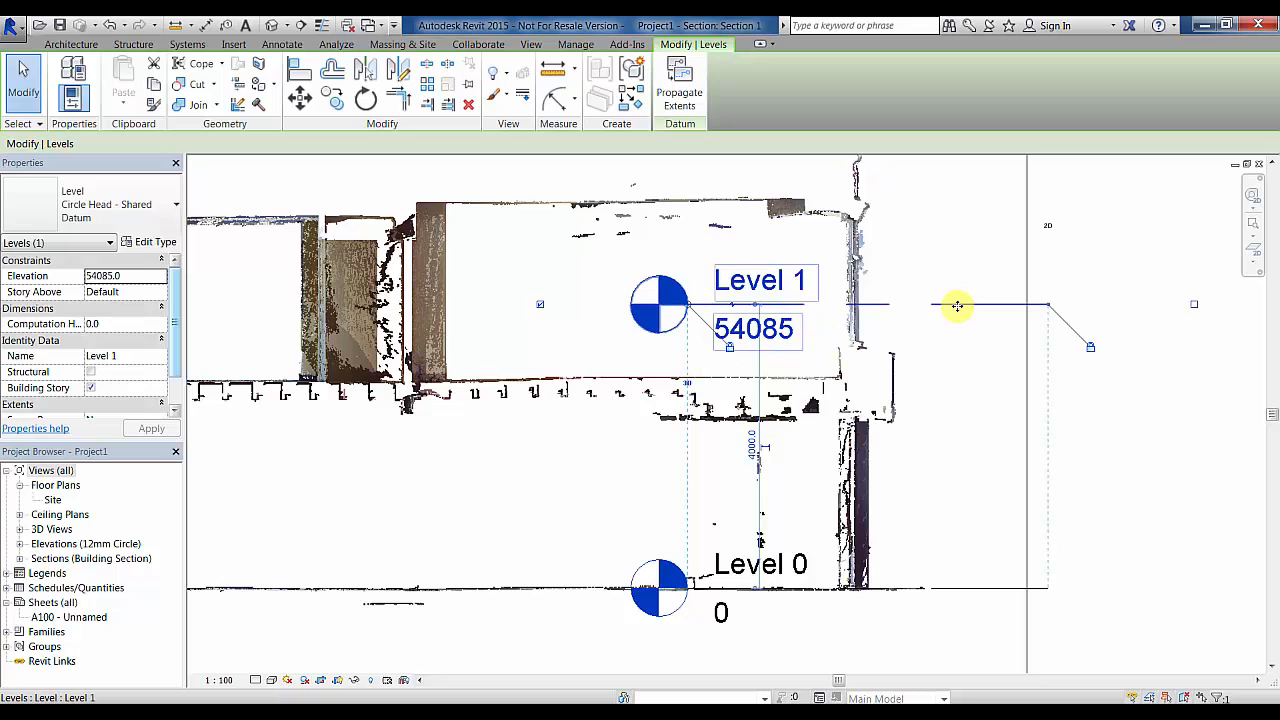
key("Delete")
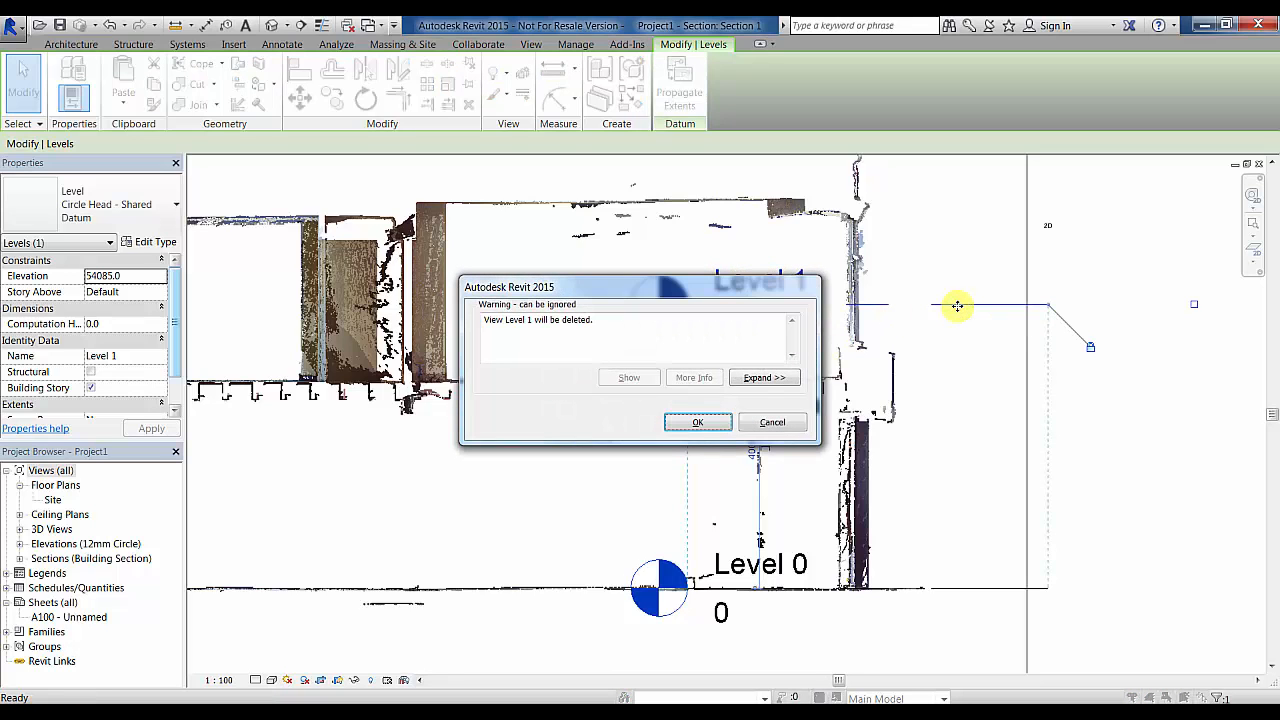
left_click(705, 423)
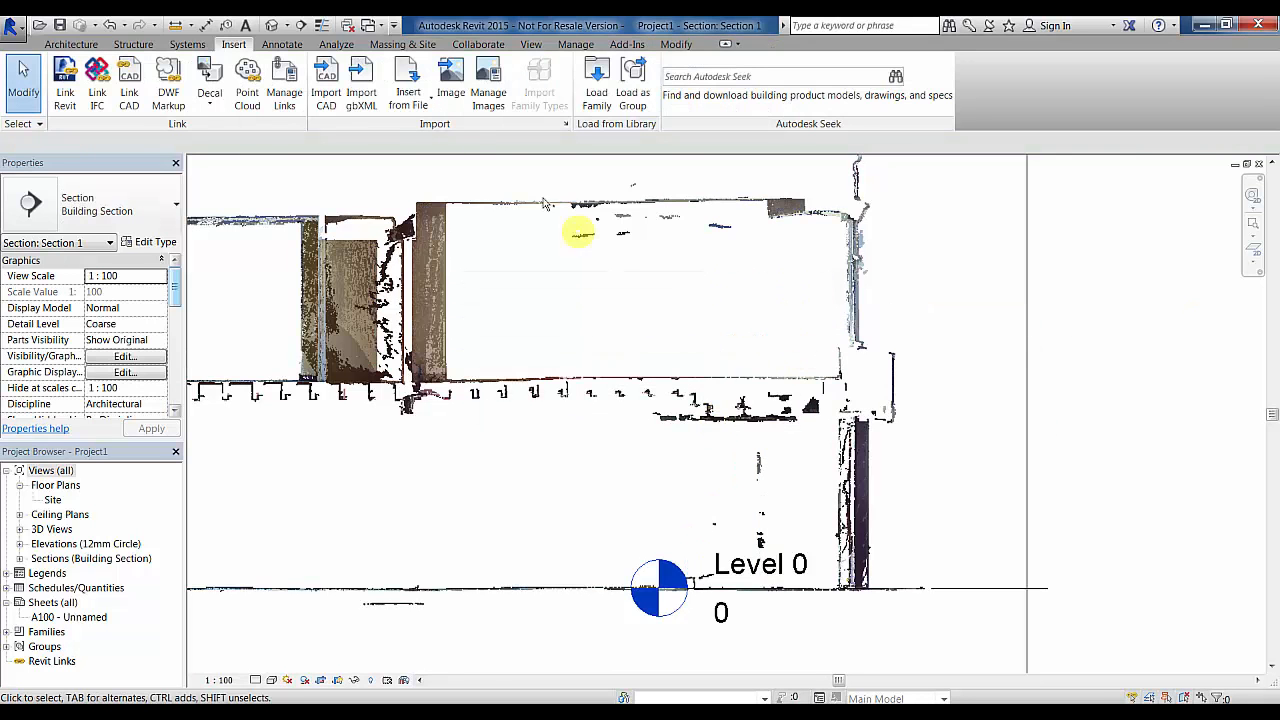
- Draw a new Level 2 along the scanned floor line
left_click(71, 44)
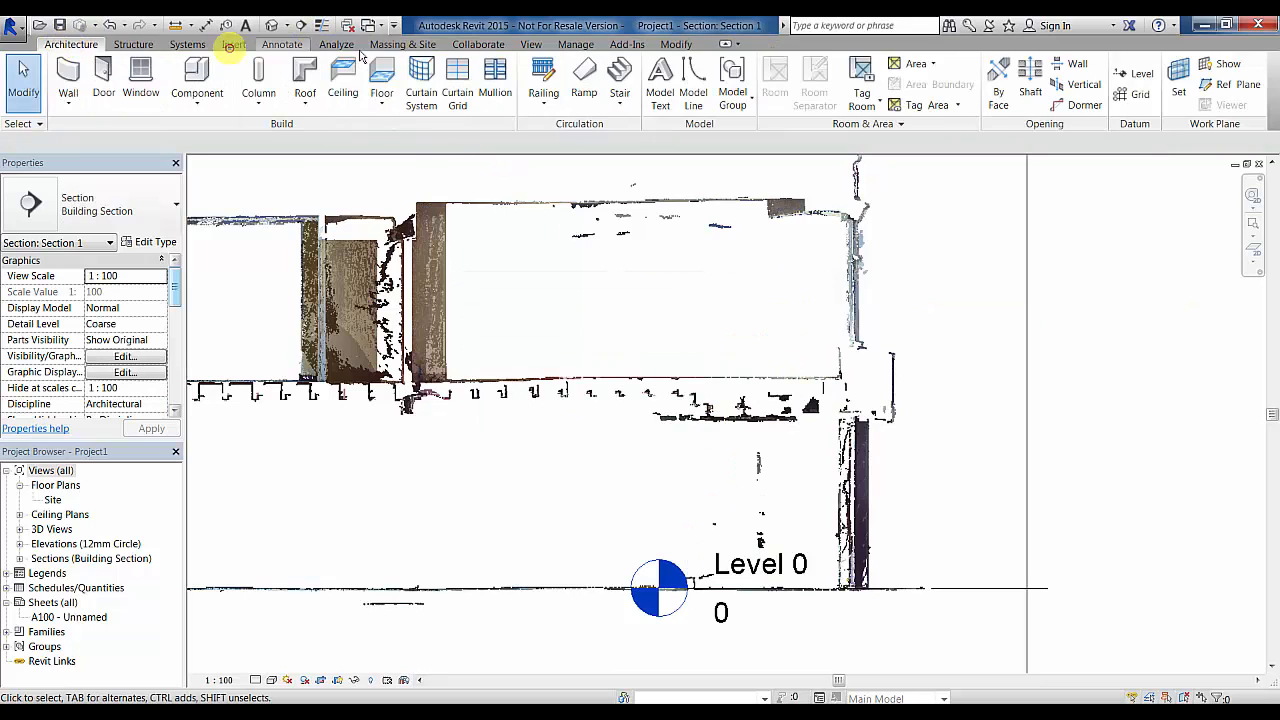
left_click(1130, 74)
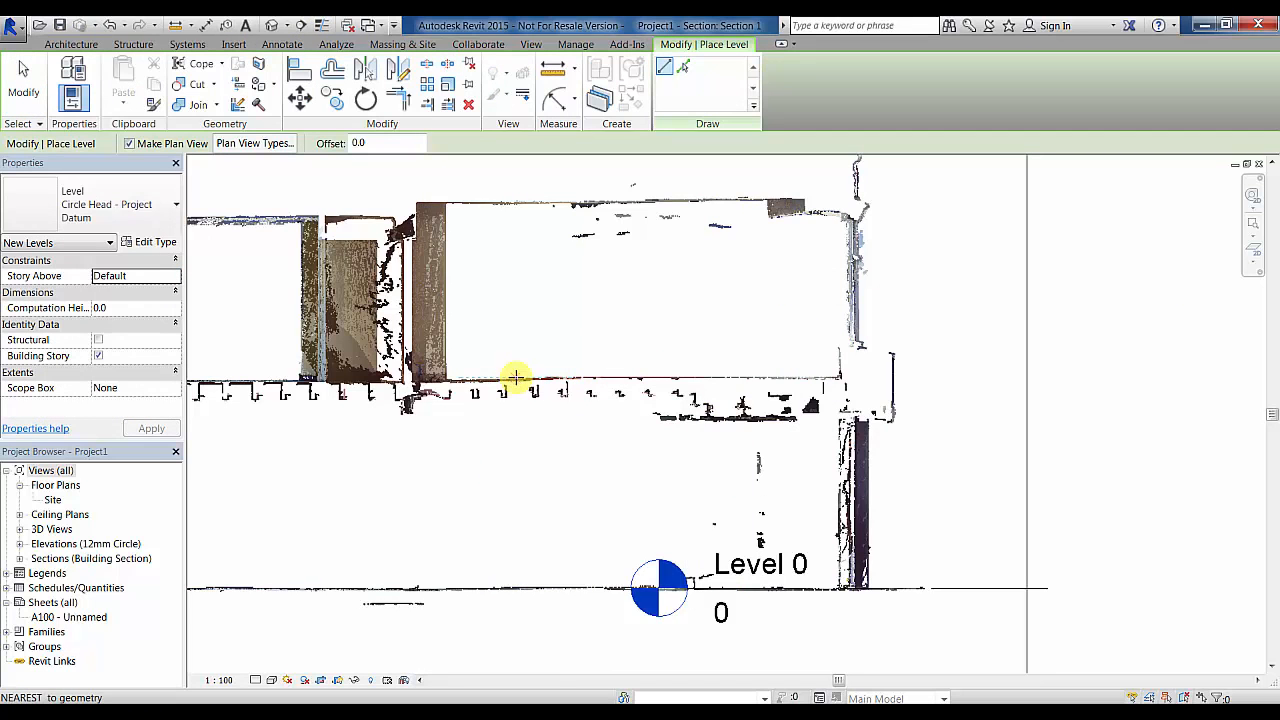
left_click(515, 378)
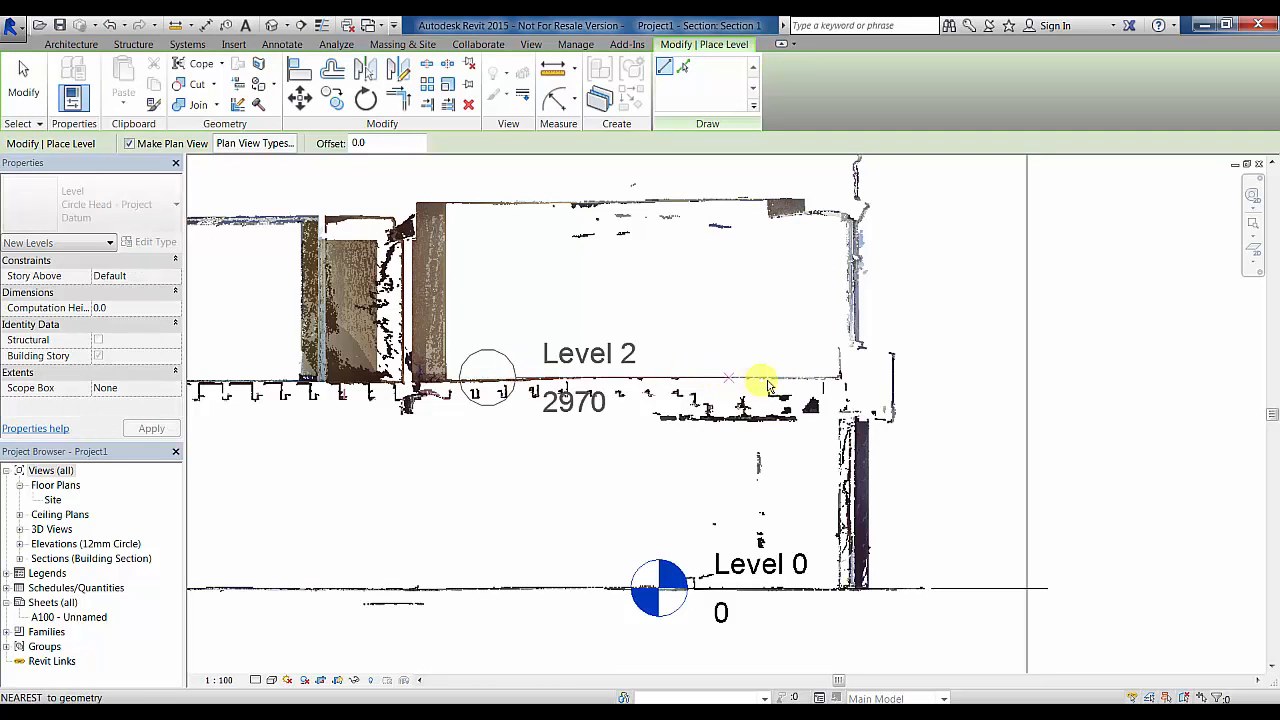
left_click(1001, 383)
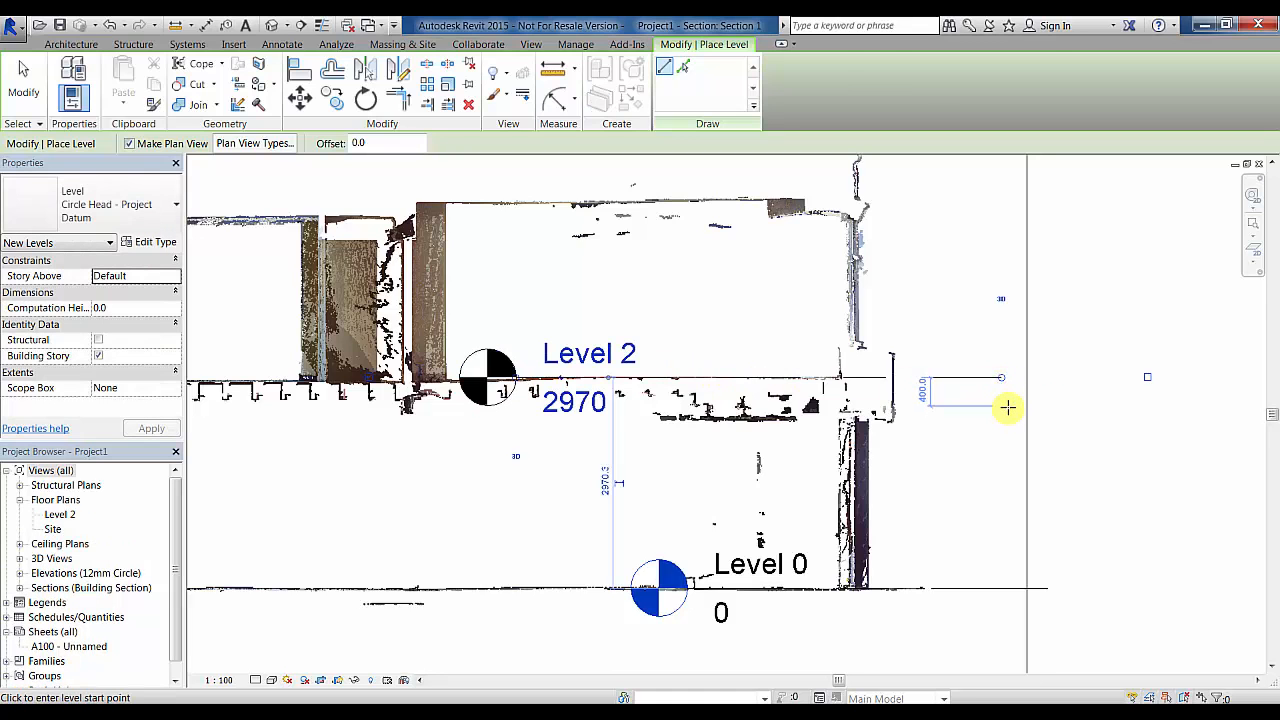
key("Escape")
key("Escape")
- Make Level 2 a shared-datum level reading 53055 and open its floor plan
left_click(953, 380)
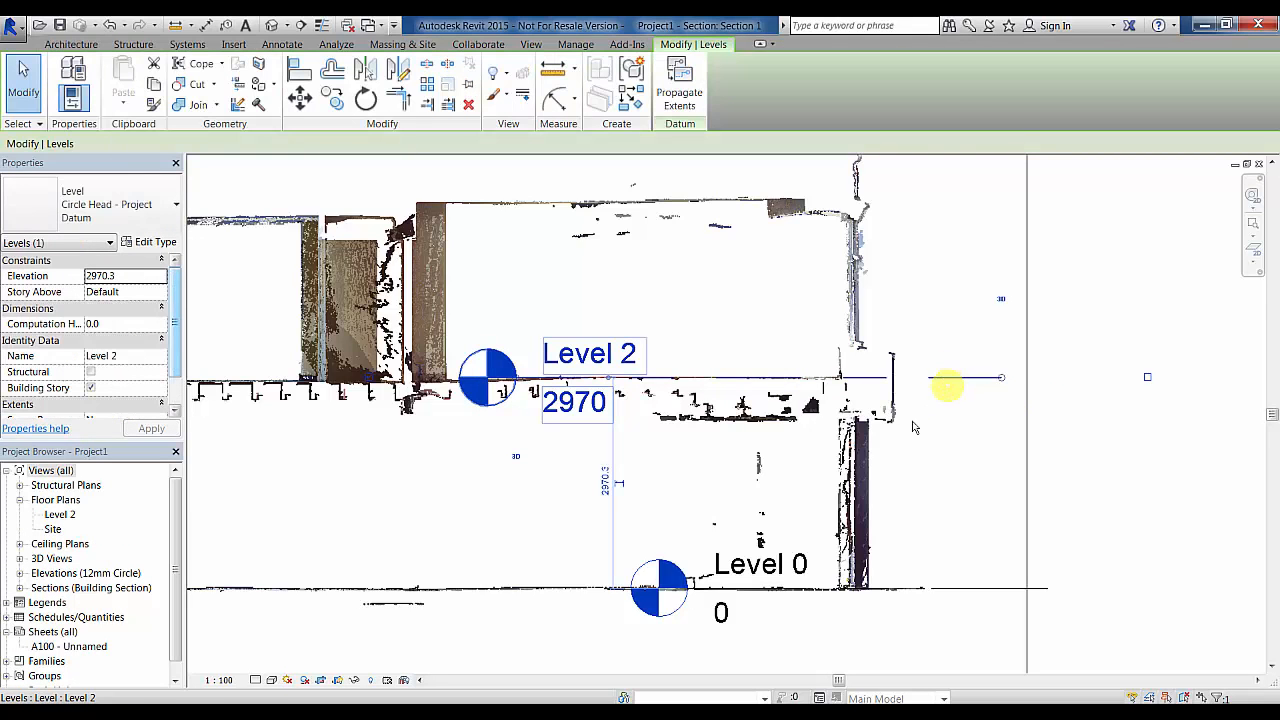
left_click(170, 204)
left_click(127, 283)
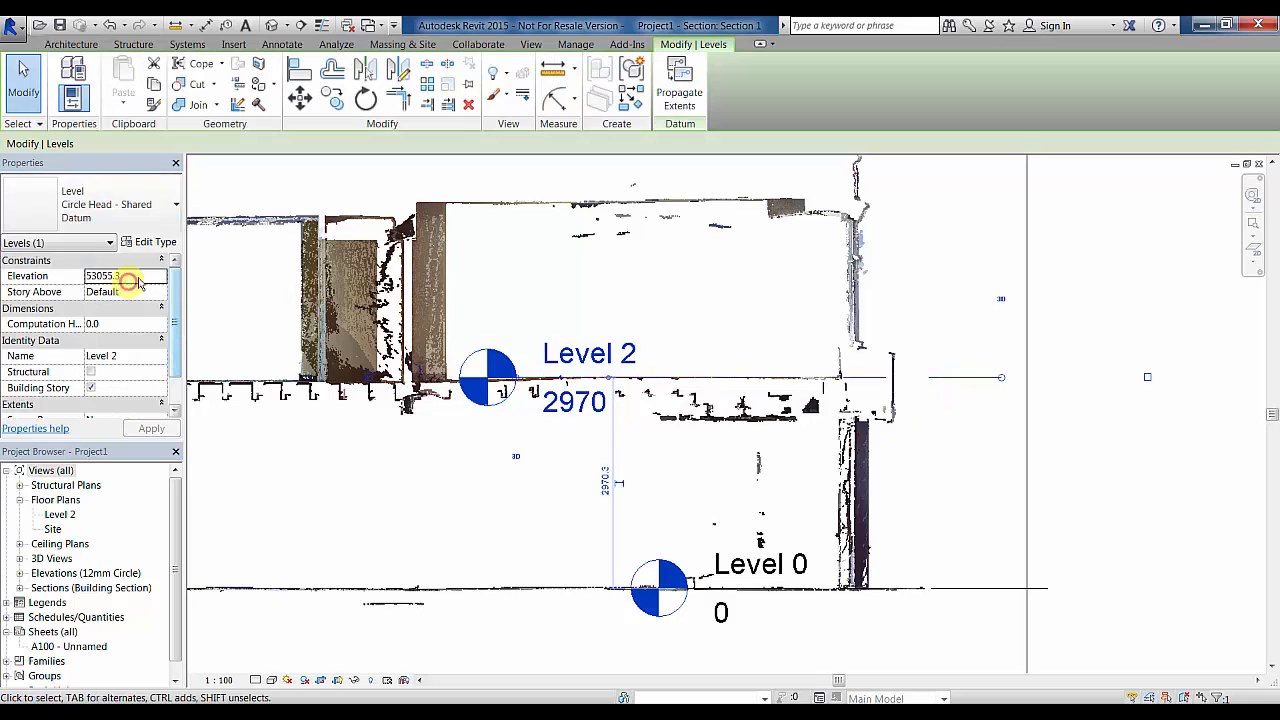
right_click(938, 377)
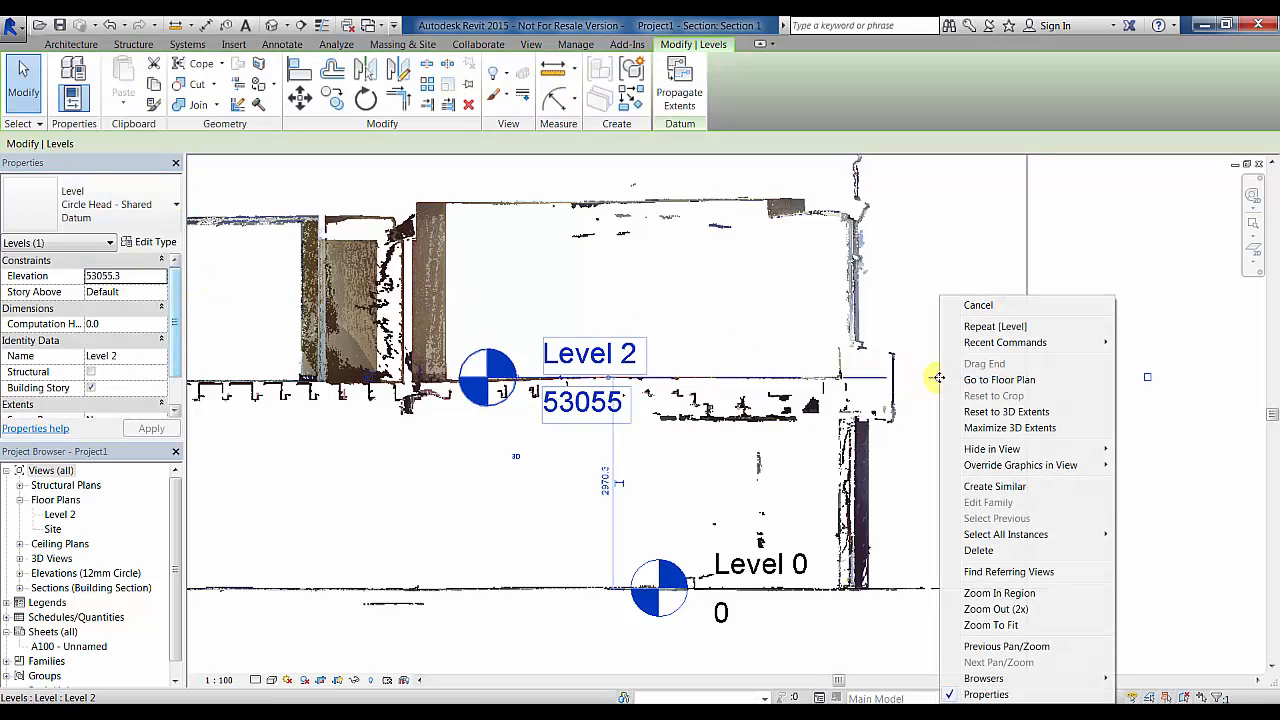
left_click(1029, 381)
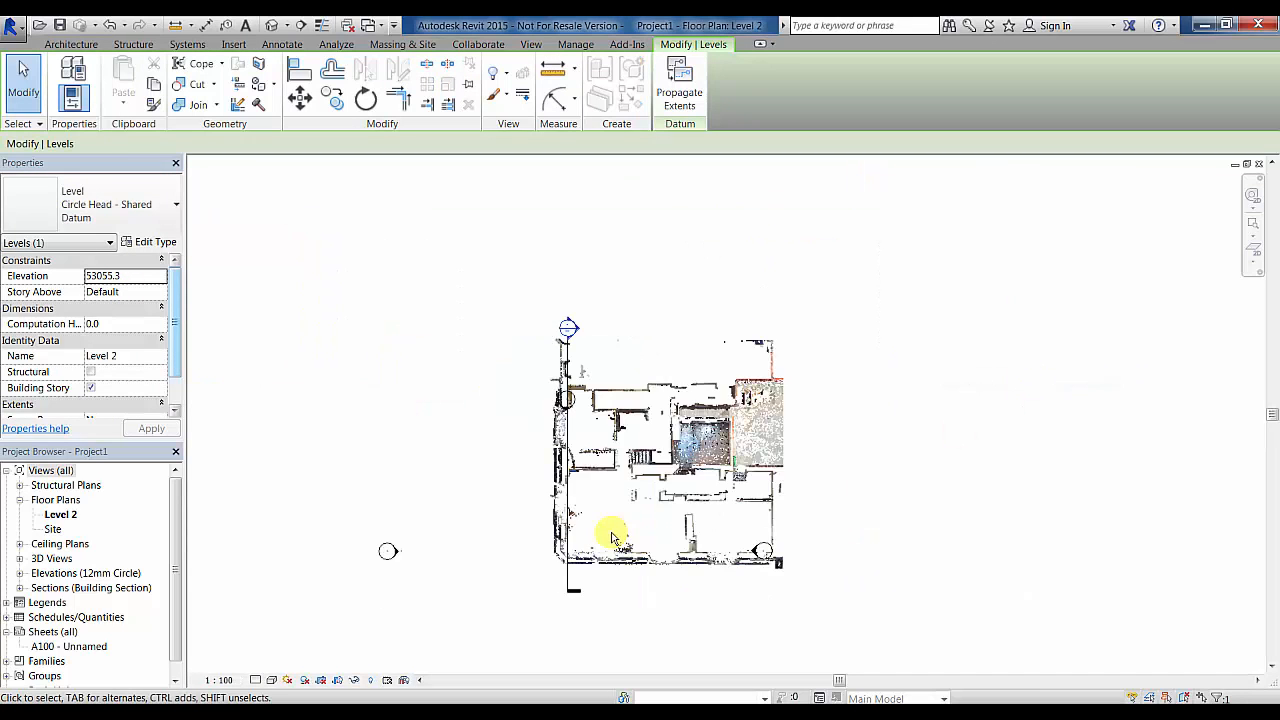
- Sketch a two-corner rectangular Floor-Grnd-Susp floor on Level 2 over the scanned room's interior
scroll(598, 526, "up", 6)
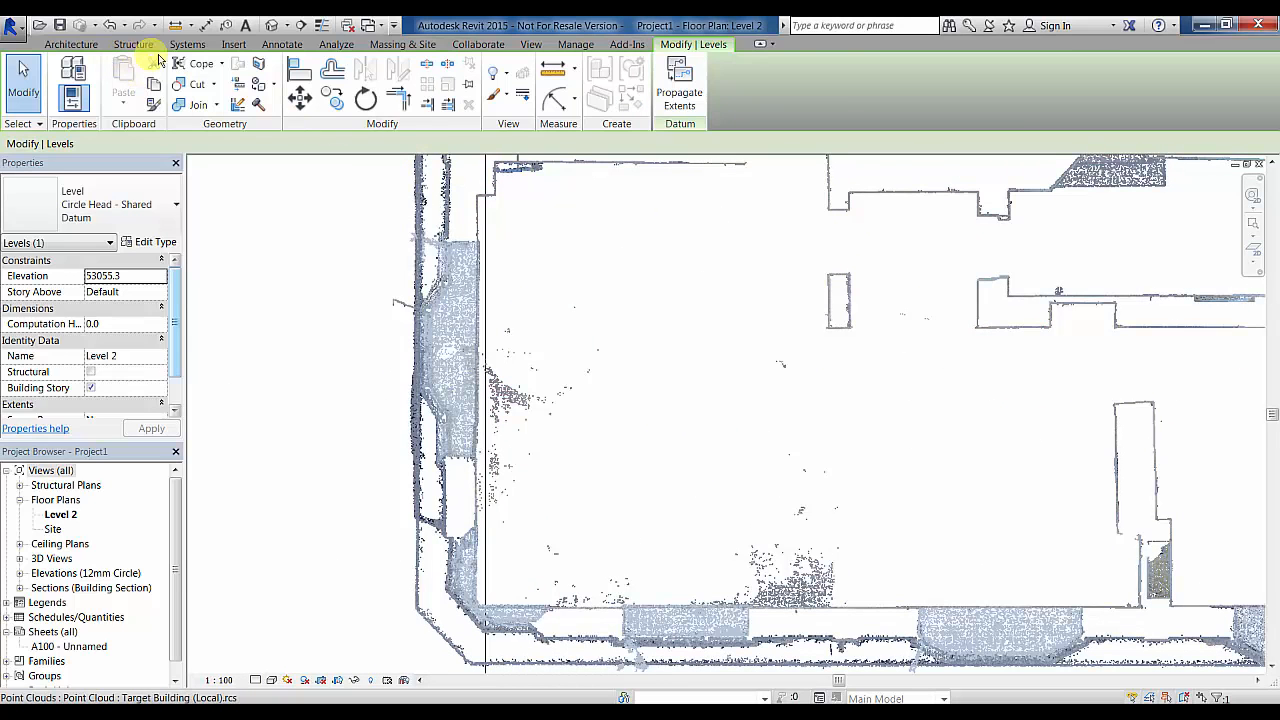
left_click(75, 45)
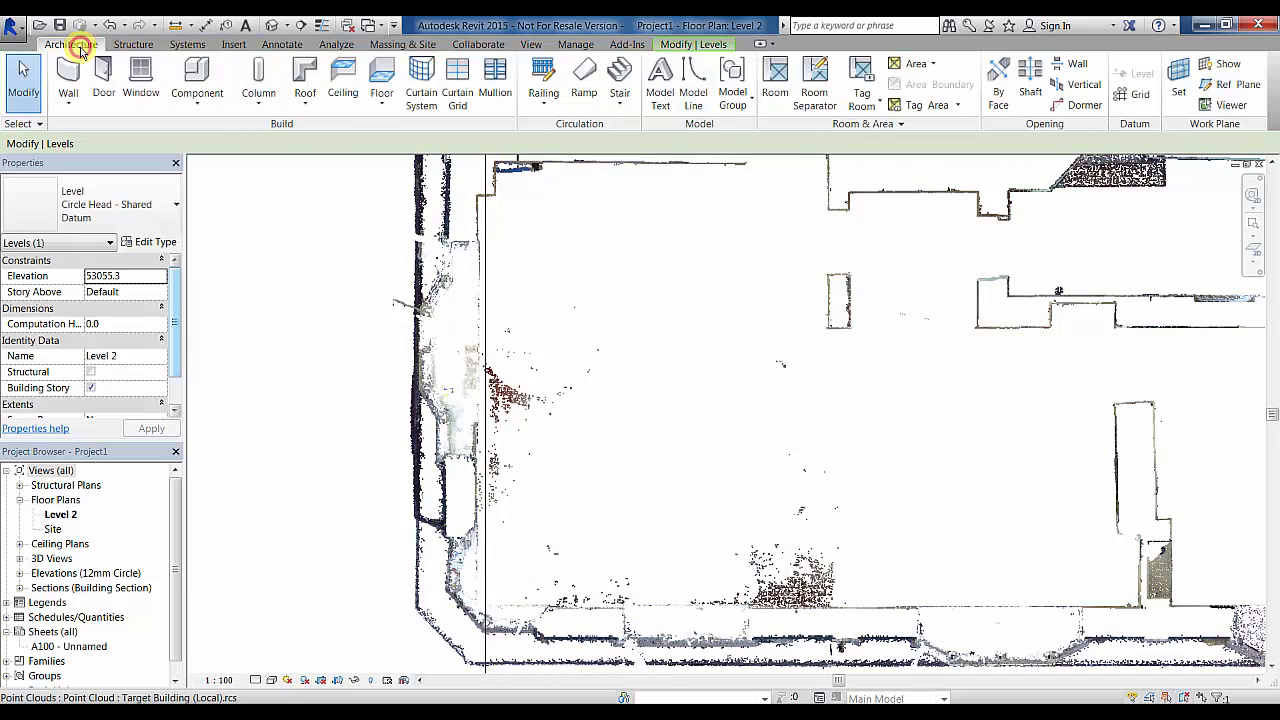
left_click(381, 100)
left_click(421, 137)
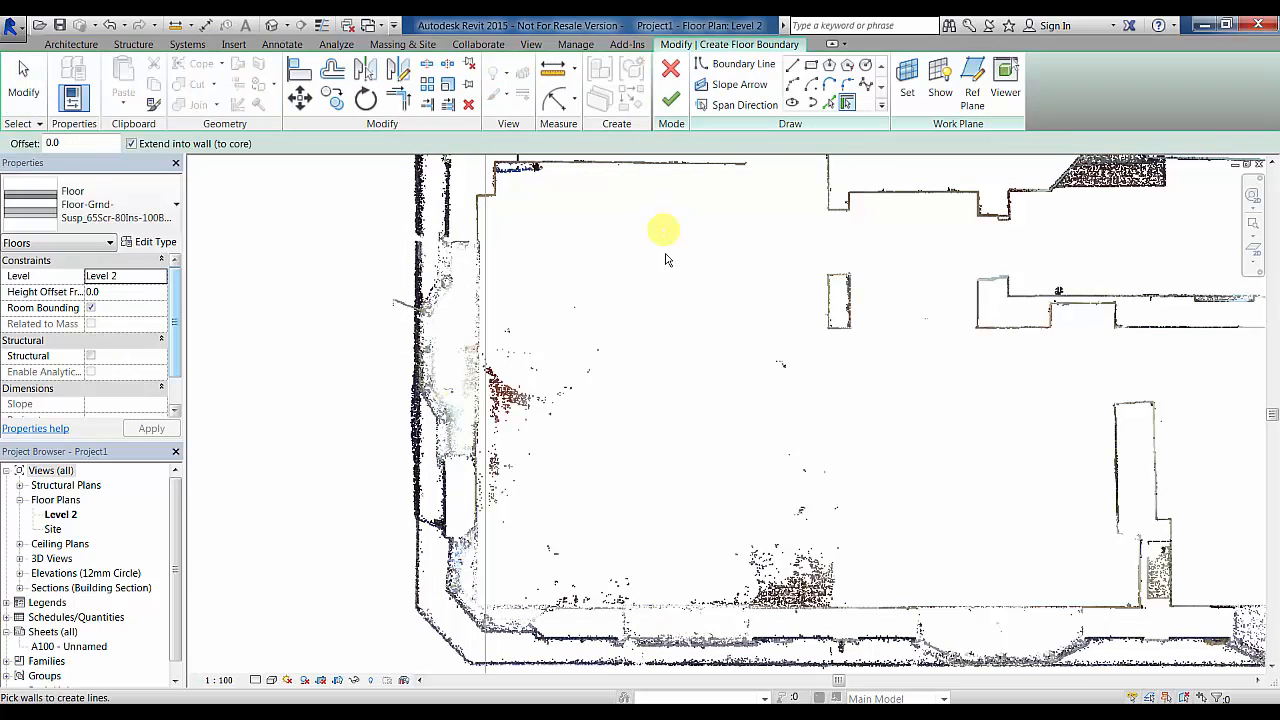
left_click(814, 65)
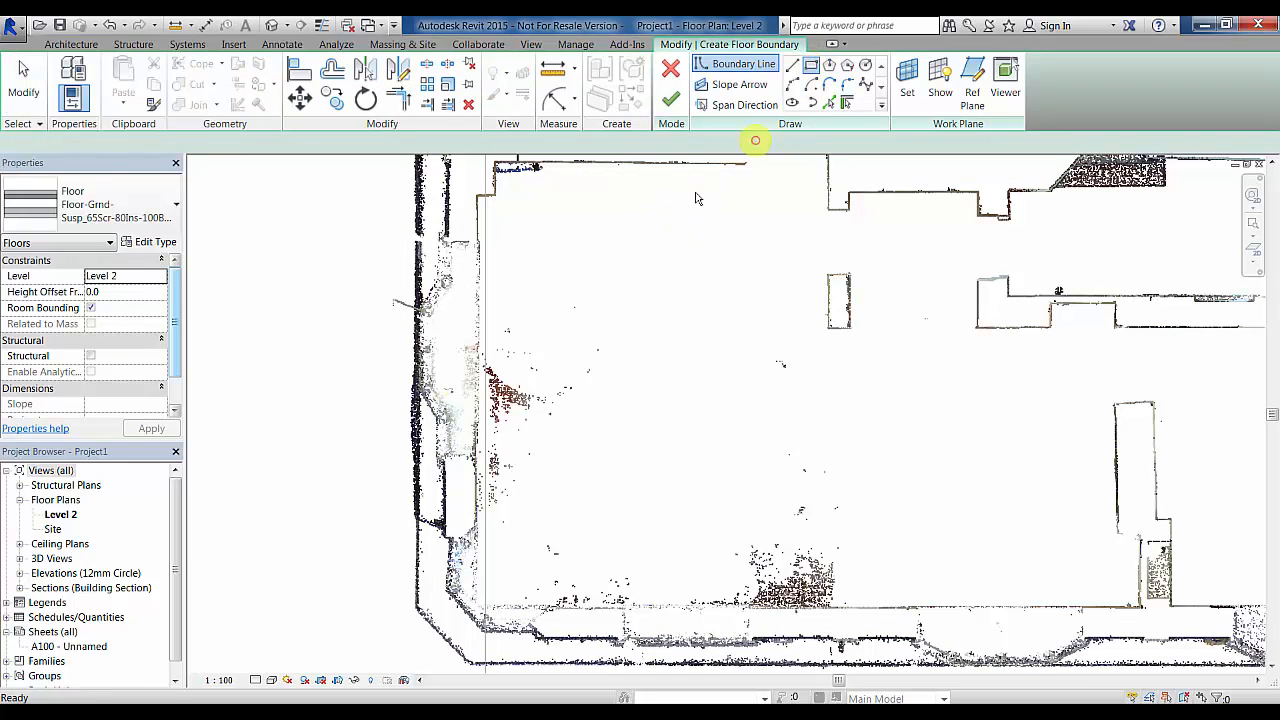
left_click(557, 215)
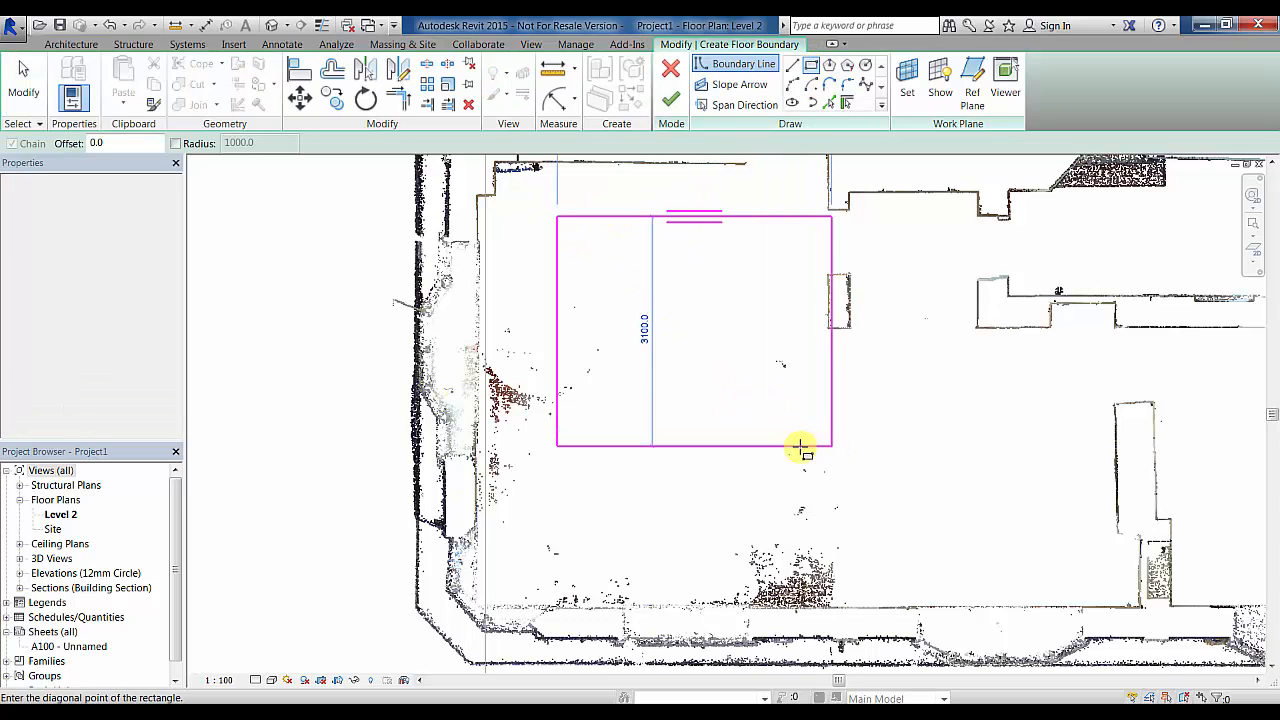
left_click(786, 431)
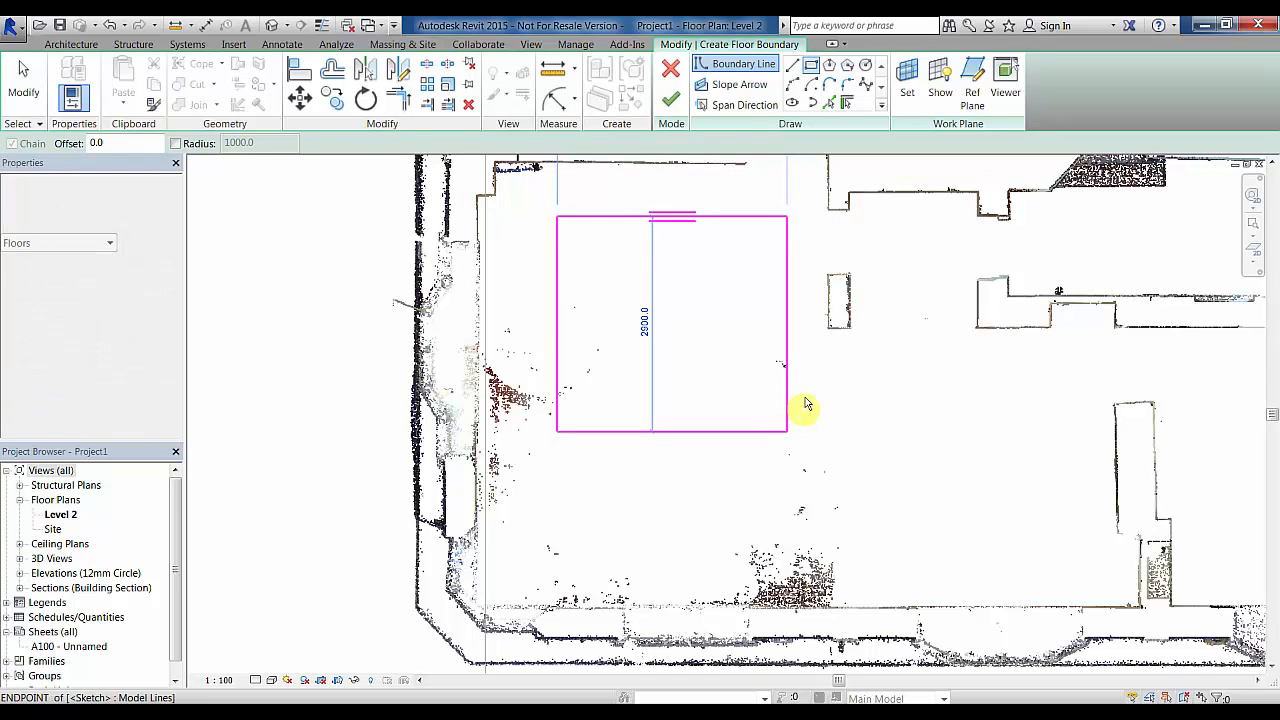
left_click(671, 98)
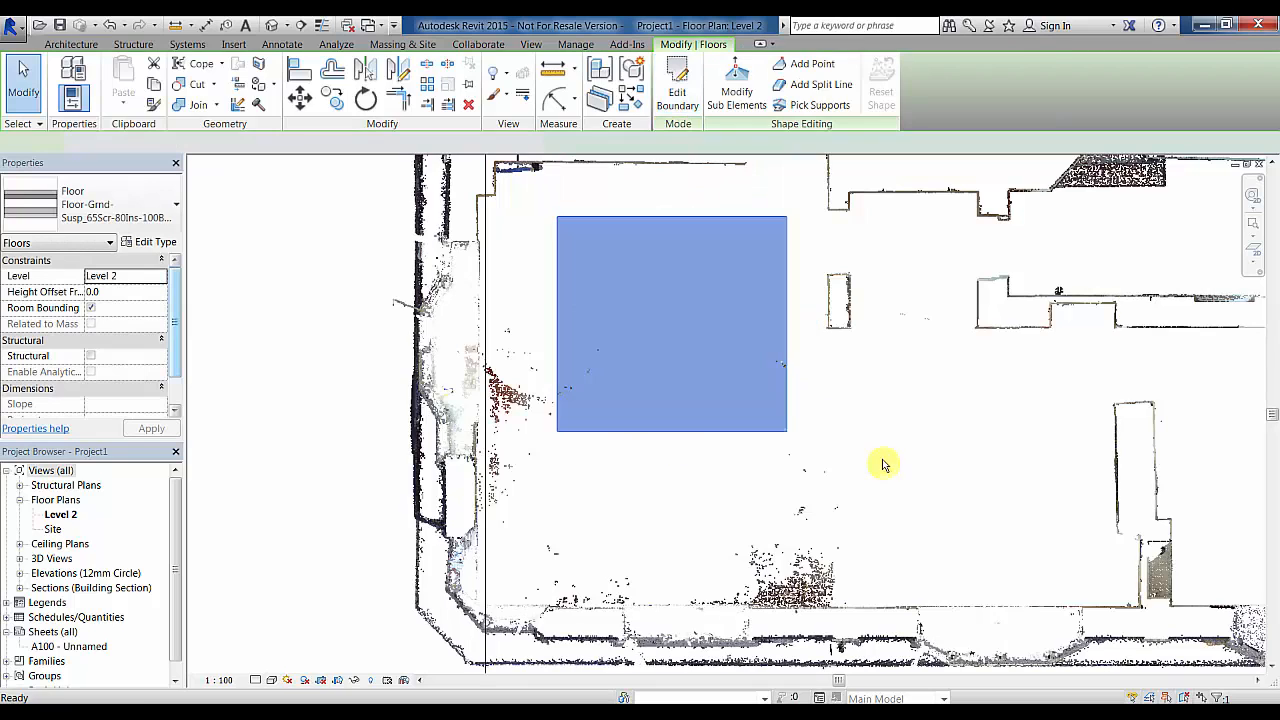
left_click(867, 423)
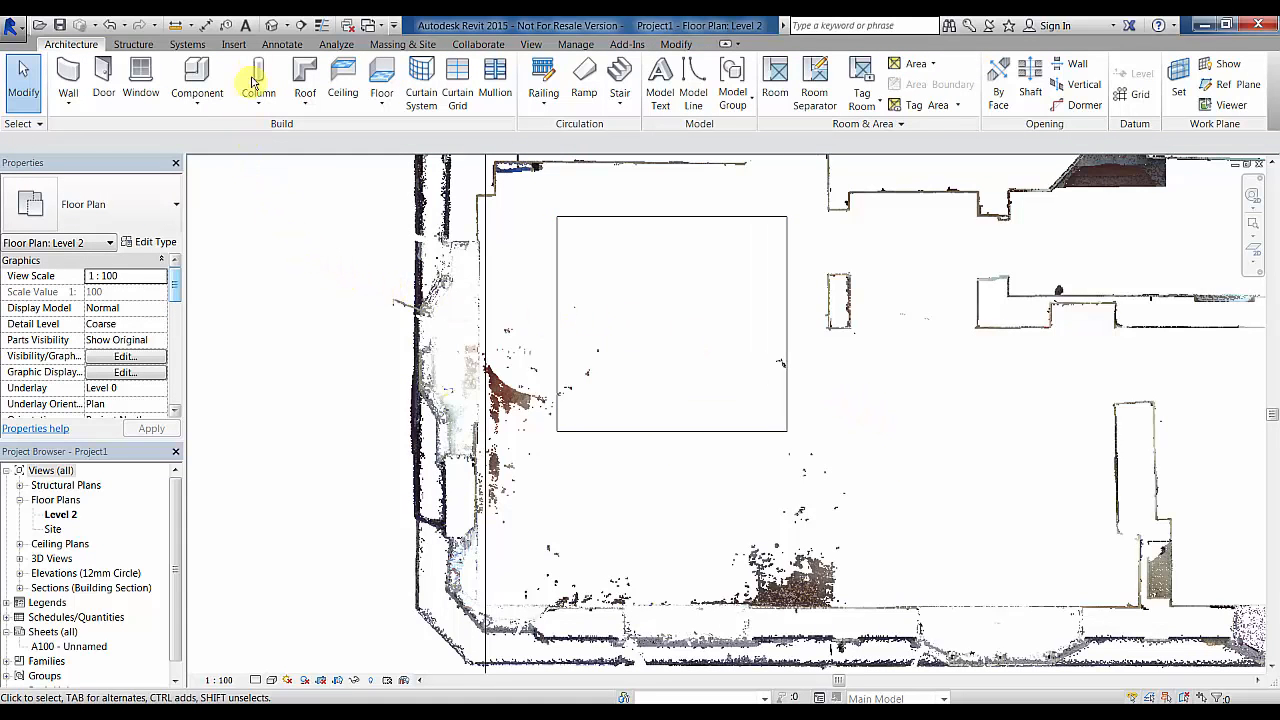
- Place a leadered spot coordinate on the floor with its label to the right
left_click(270, 44)
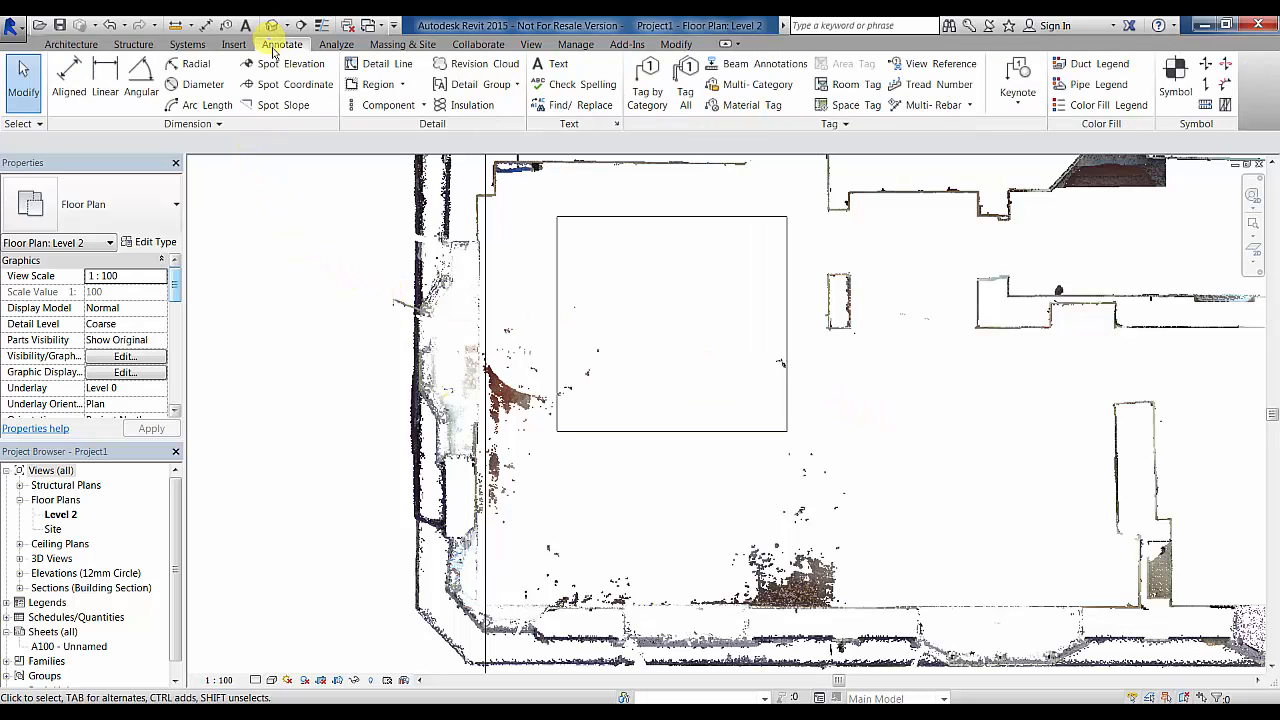
left_click(285, 84)
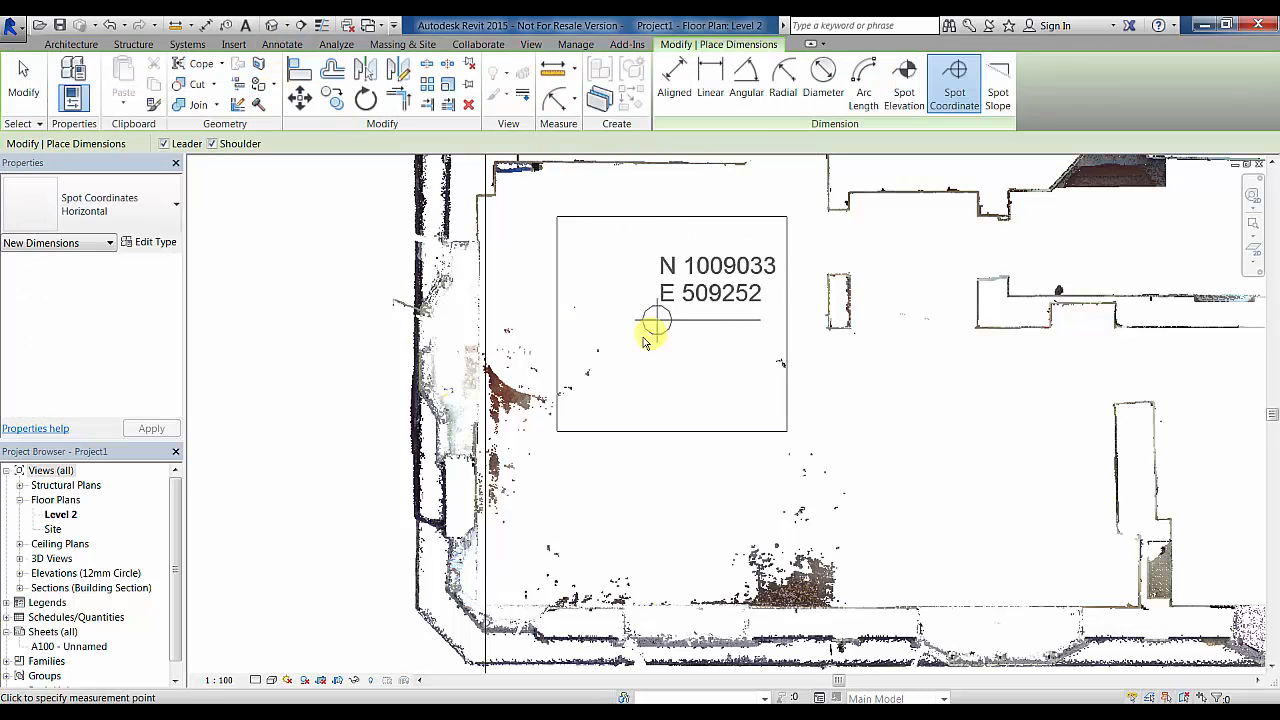
left_click(619, 285)
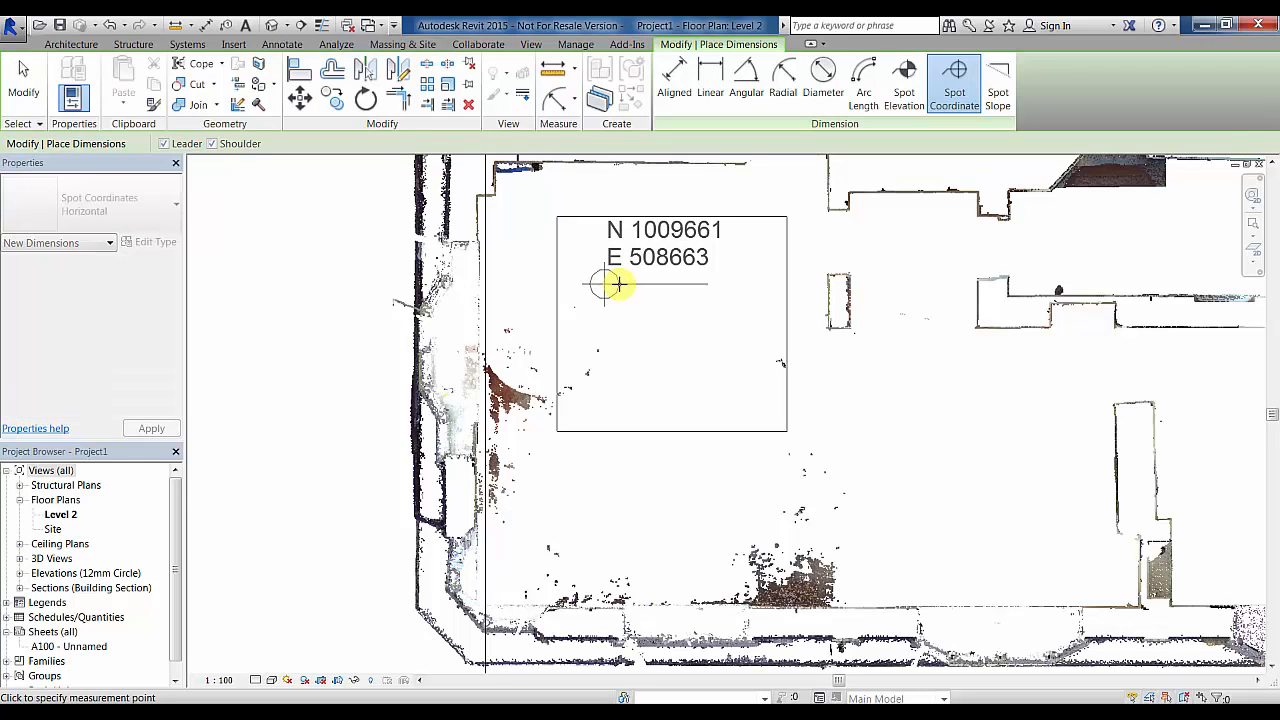
left_click(715, 229)
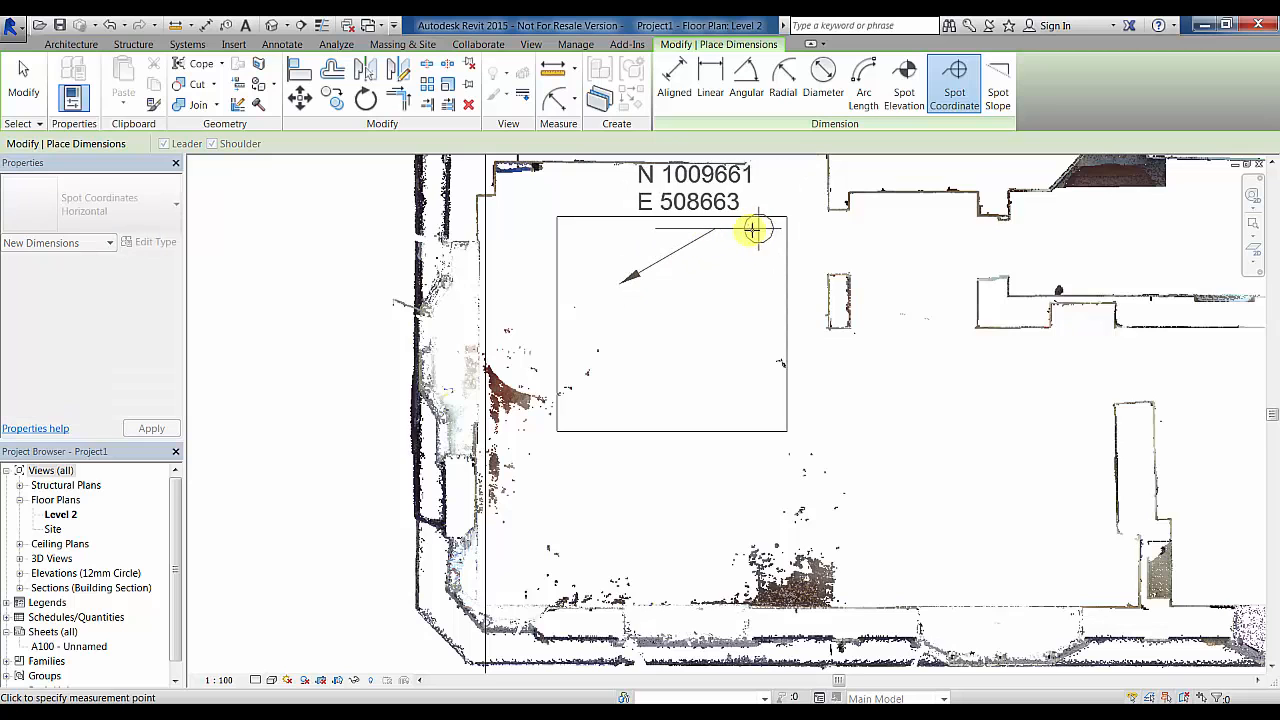
left_click(822, 236)
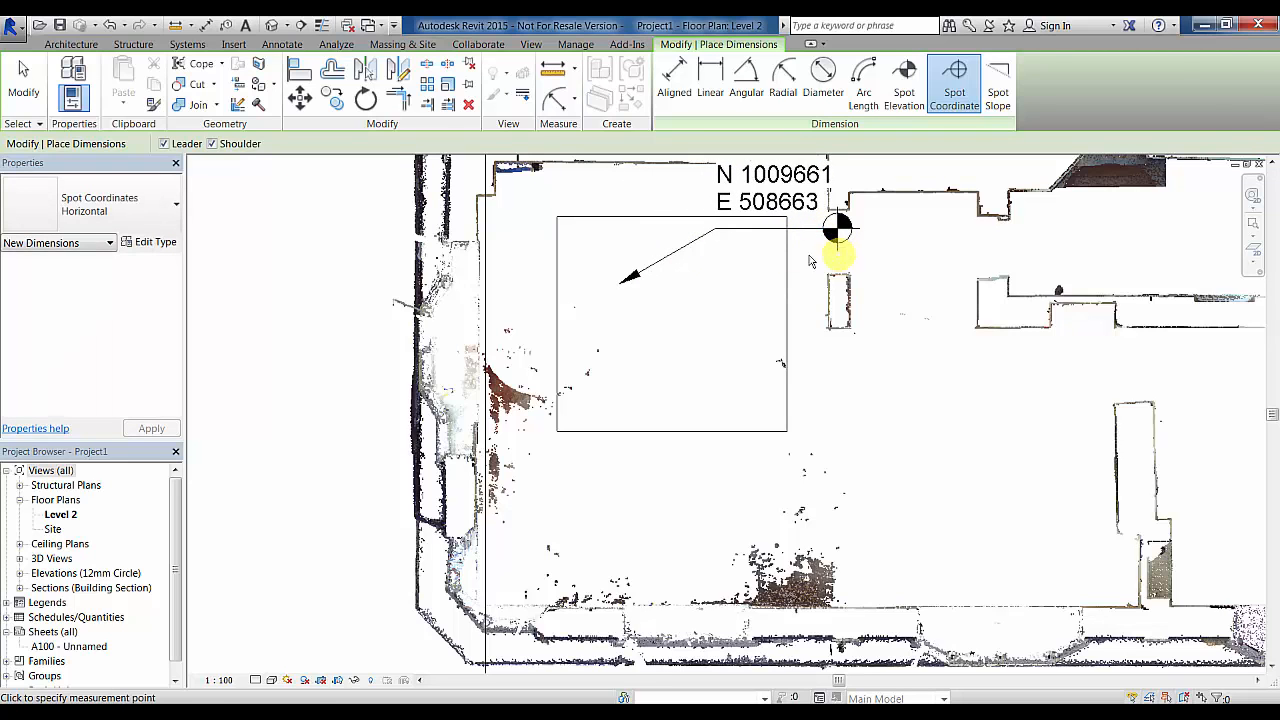
key("Escape")
key("Escape")
- Switch the spot coordinate to the Horizontal (w-Elevations) type so it also shows EL 53055
left_click(758, 233)
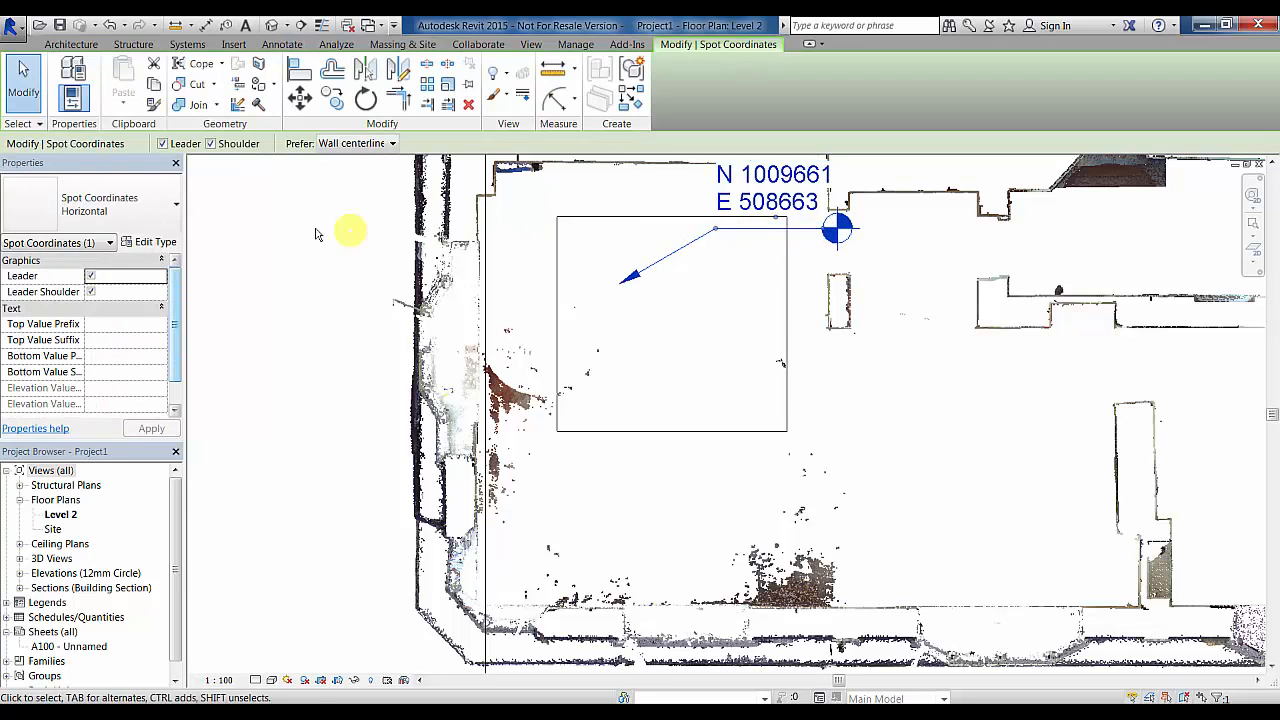
left_click(150, 217)
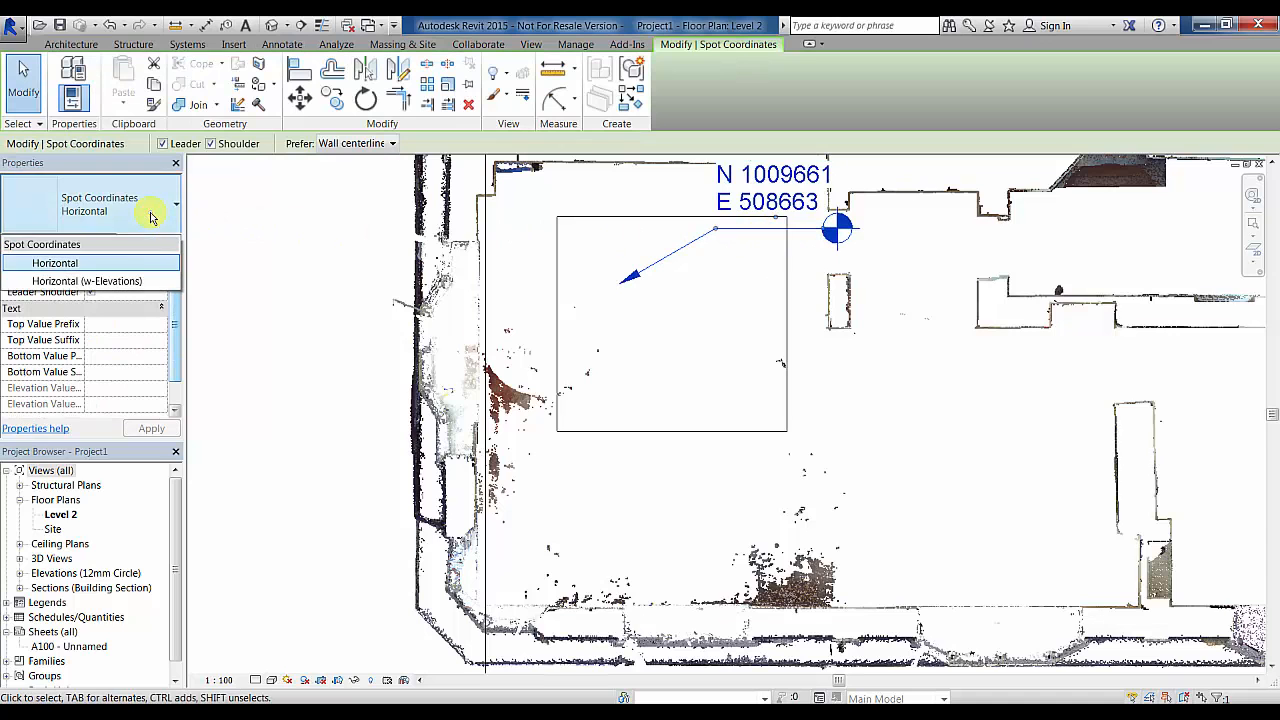
left_click(137, 280)
middle_click_drag(923, 277, 912, 365)
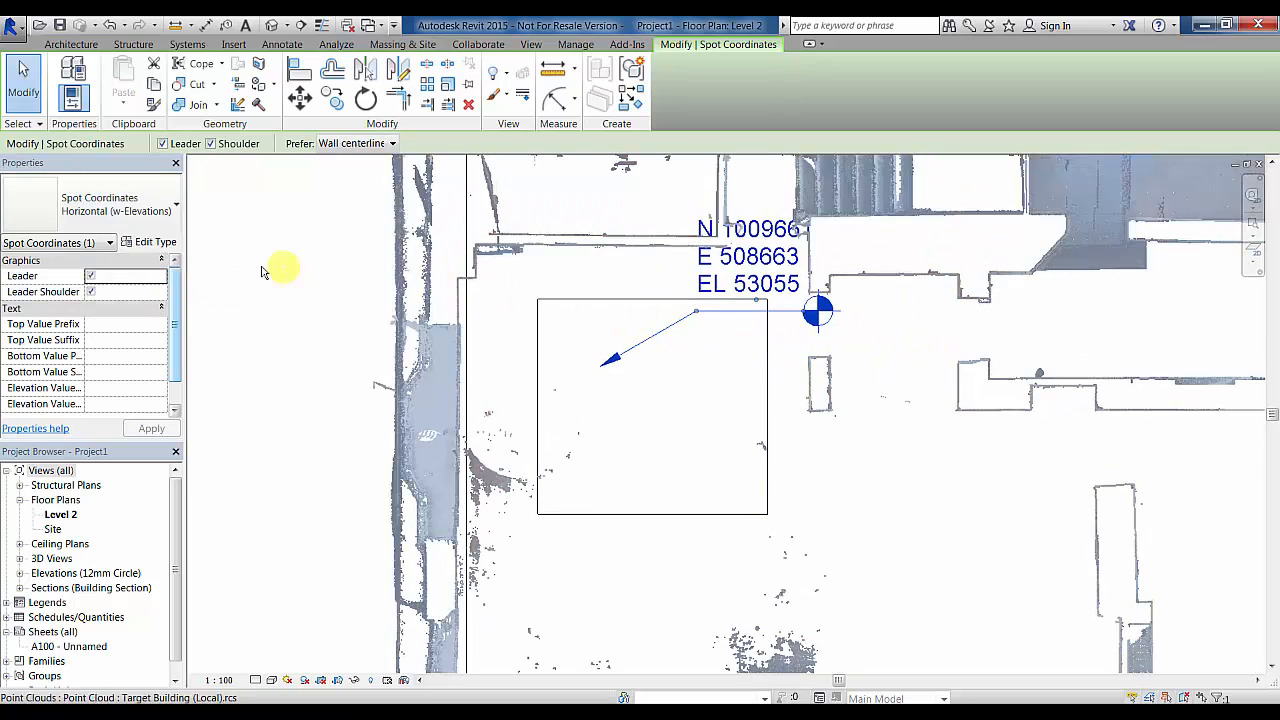
- Set the spot coordinate type's Coordinate Origin to Project Base Point
left_click(160, 245)
left_click_drag(469, 315, 477, 483)
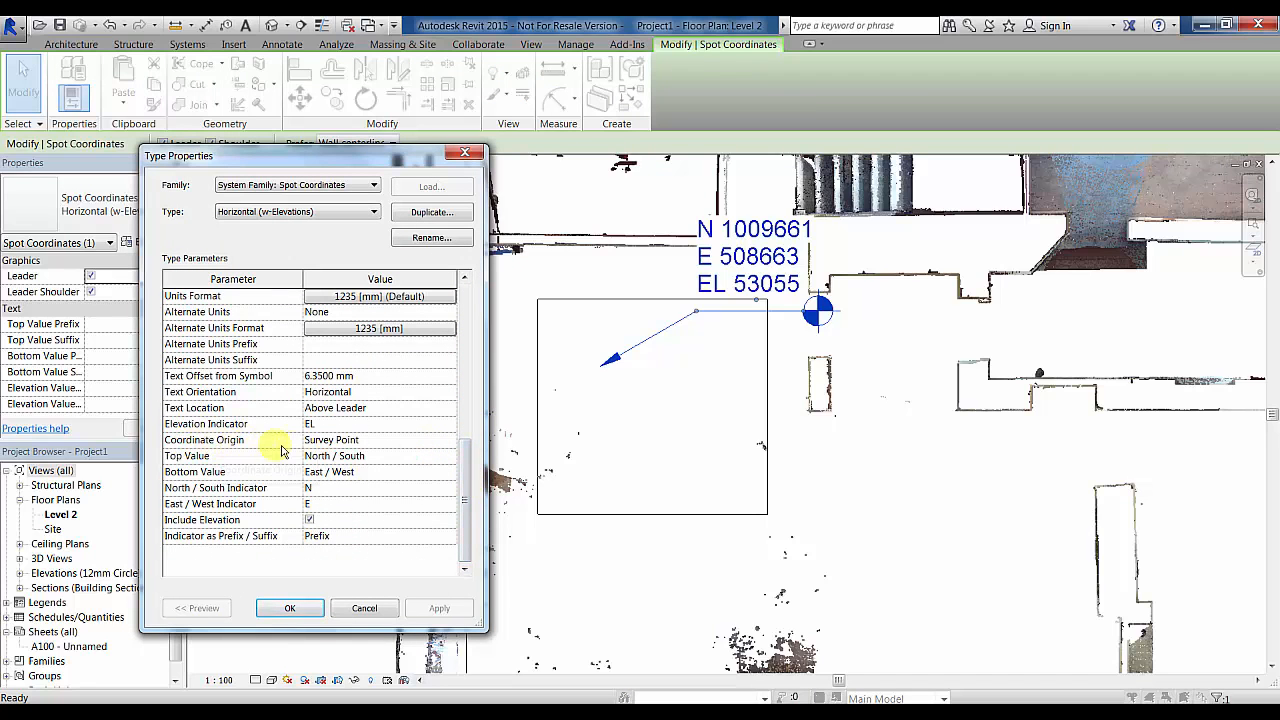
left_click(412, 442)
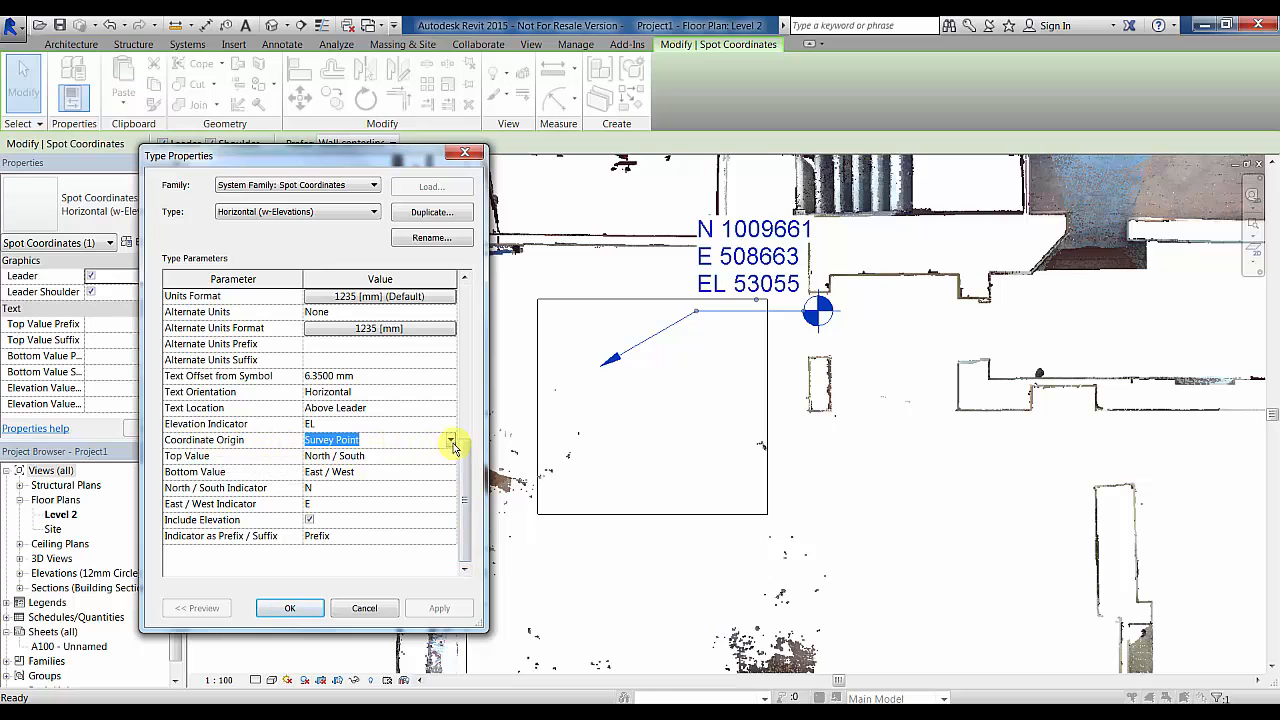
left_click(451, 441)
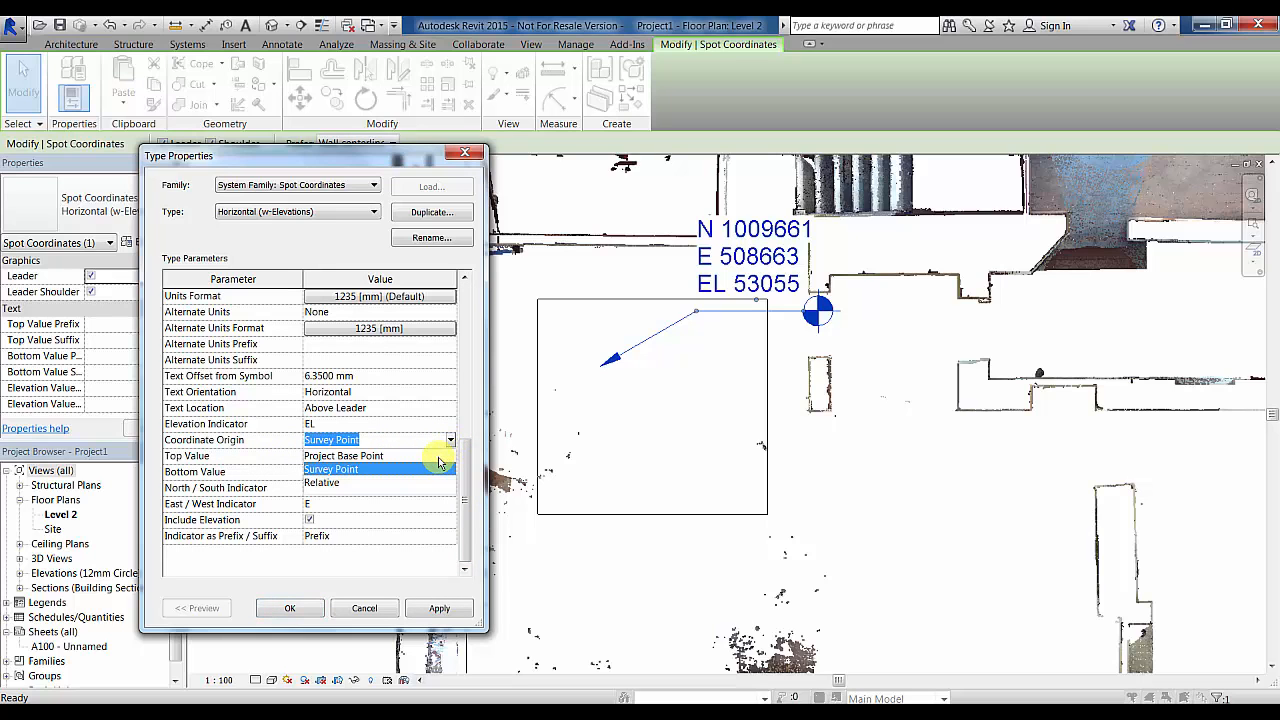
left_click(437, 457)
left_click(440, 609)
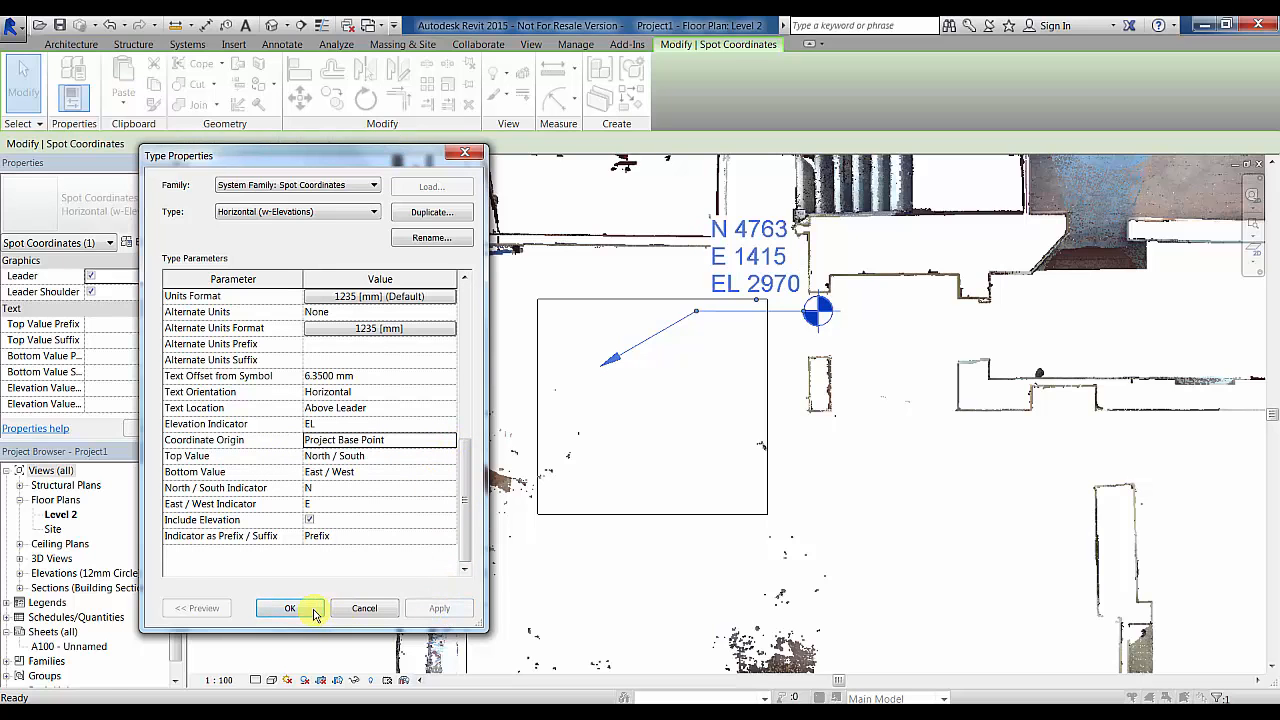
left_click(313, 612)
left_click(914, 423)
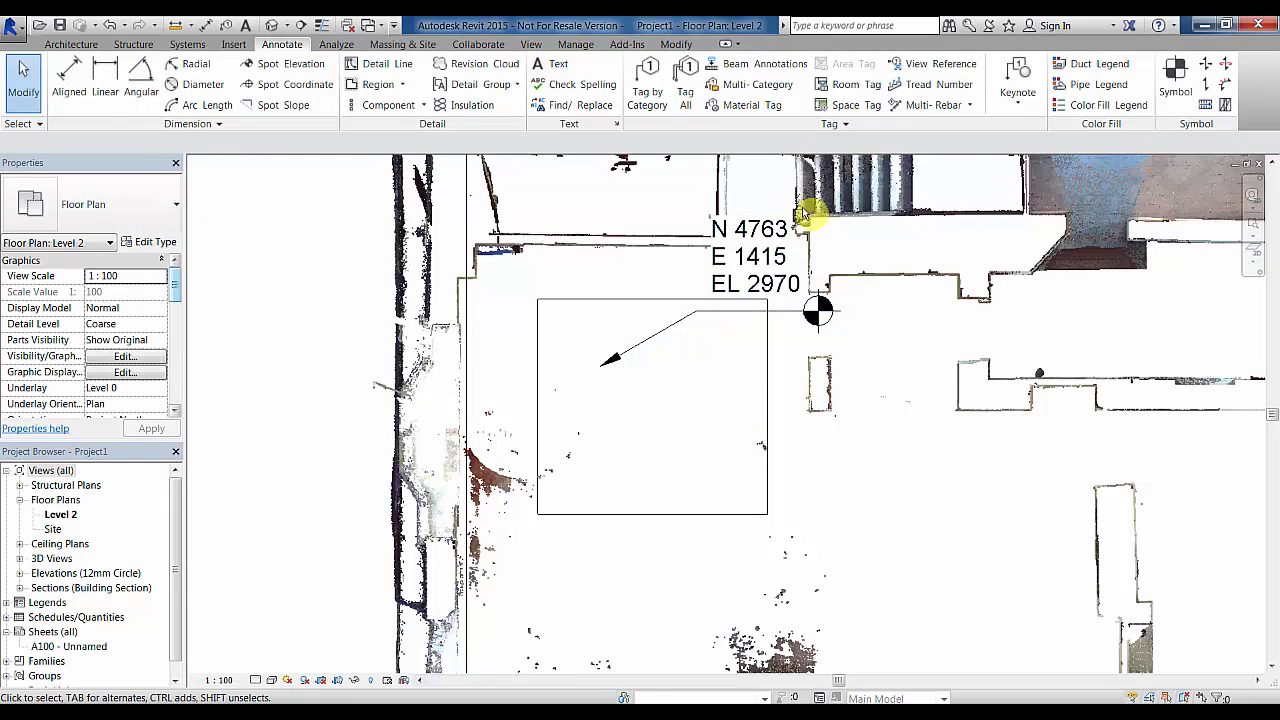
- Place a leadered spot elevation reading 2970 on the floor
left_click(285, 64)
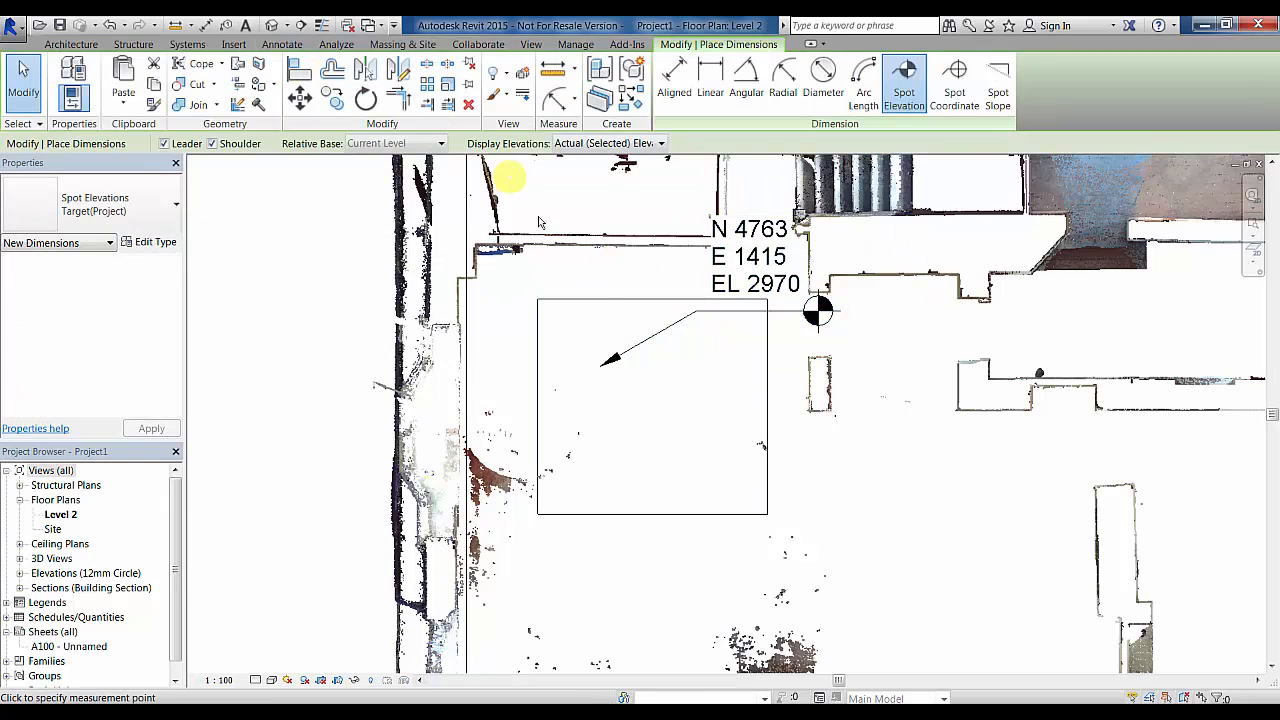
left_click(665, 466)
left_click(709, 428)
left_click(826, 432)
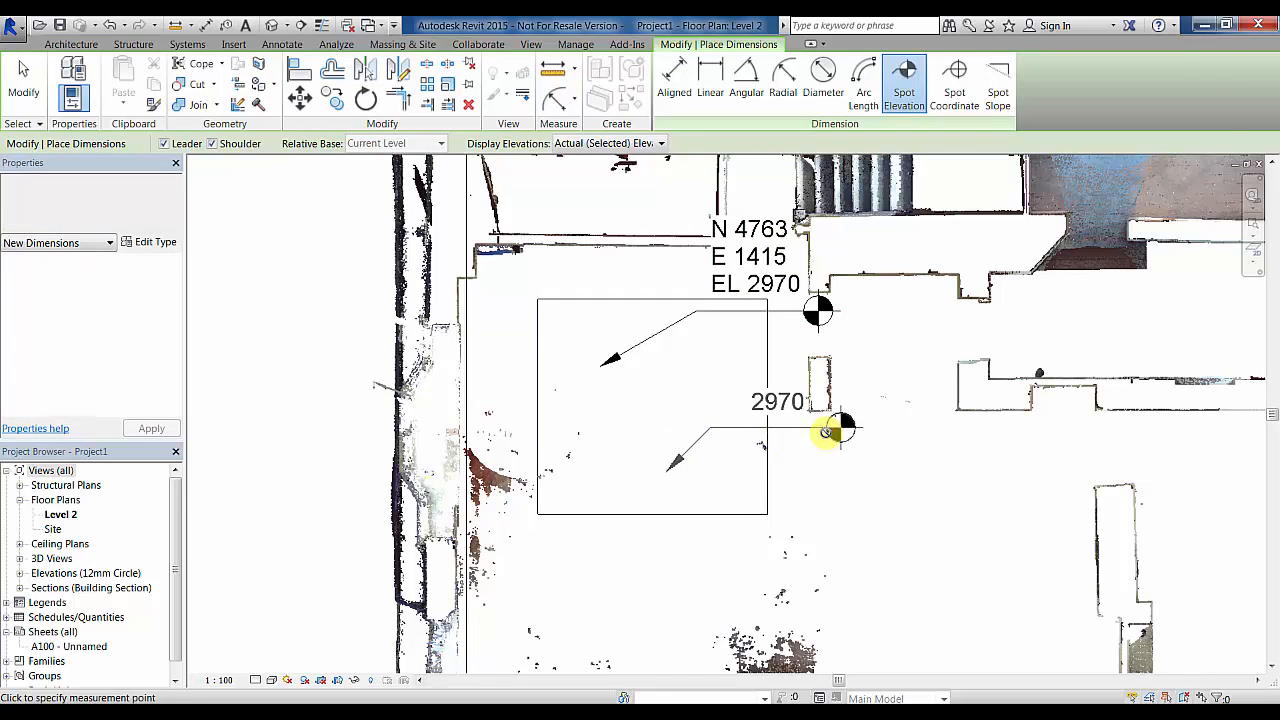
key("Escape")
- Switch the spot coordinate back to Horizontal, showing only N 1009661 and E 508663
left_click(749, 311)
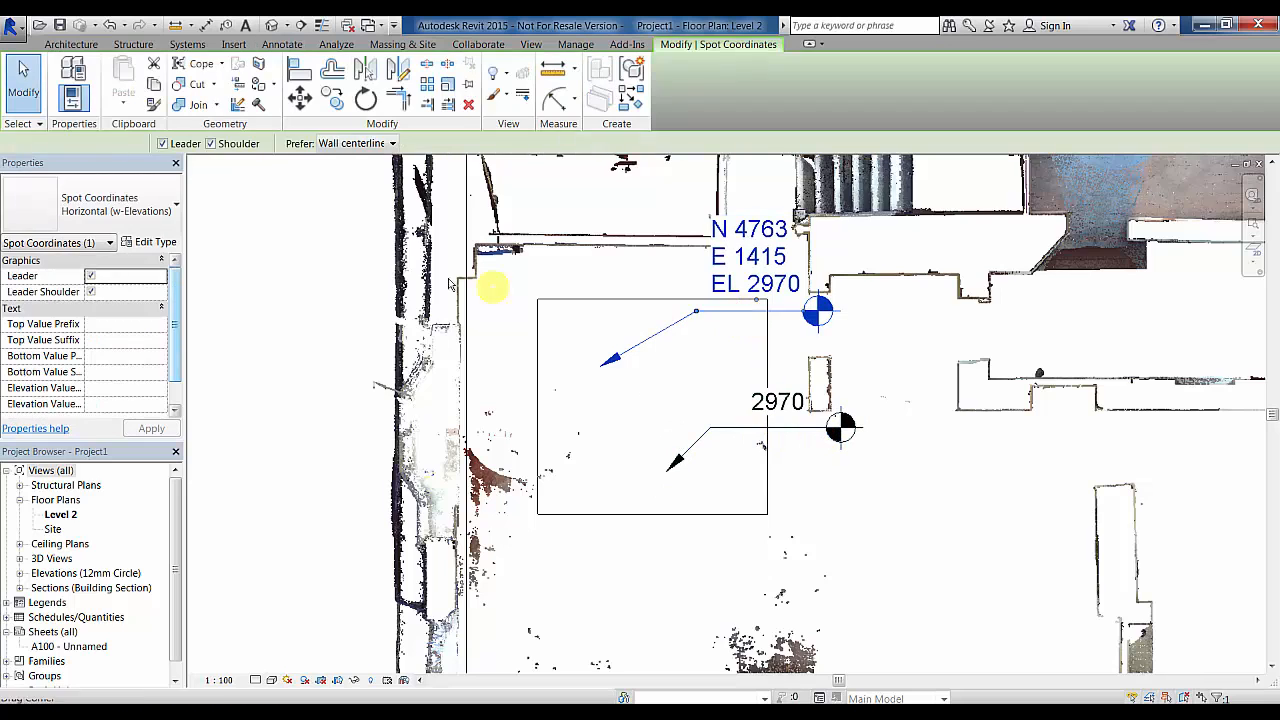
left_click(143, 214)
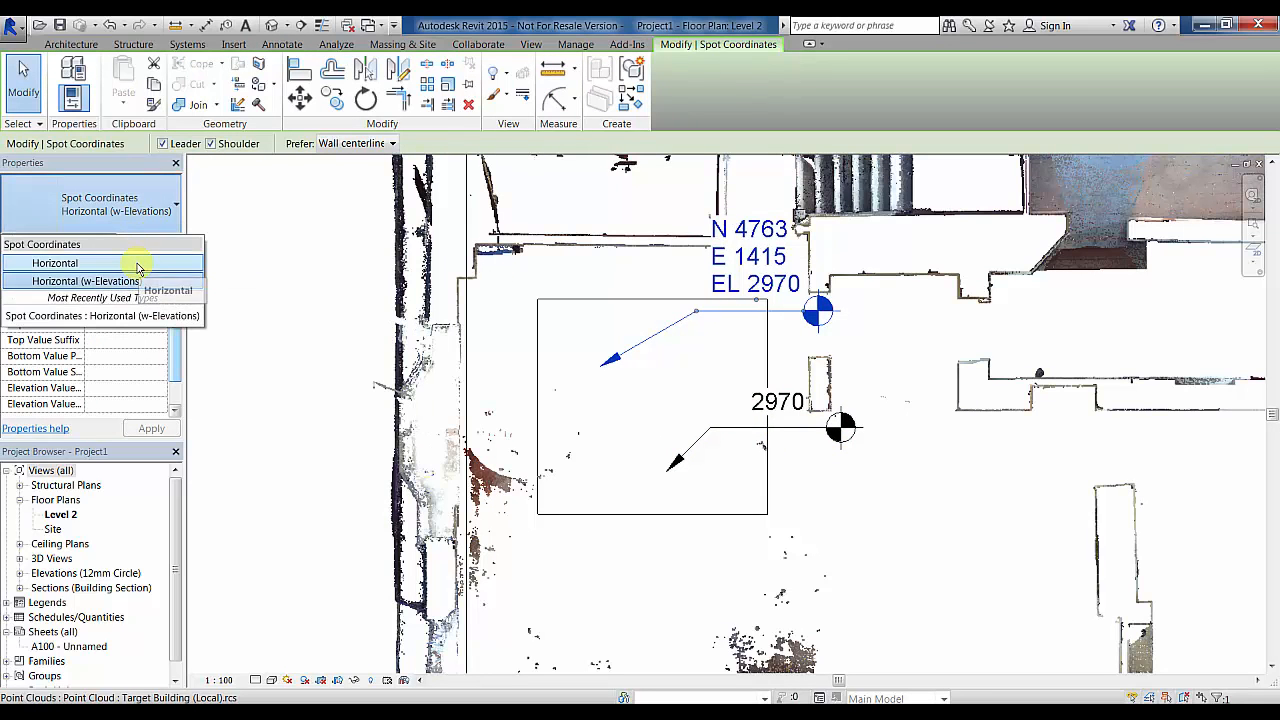
left_click(140, 263)
middle_click_drag(932, 302, 860, 357)
left_click(802, 393)
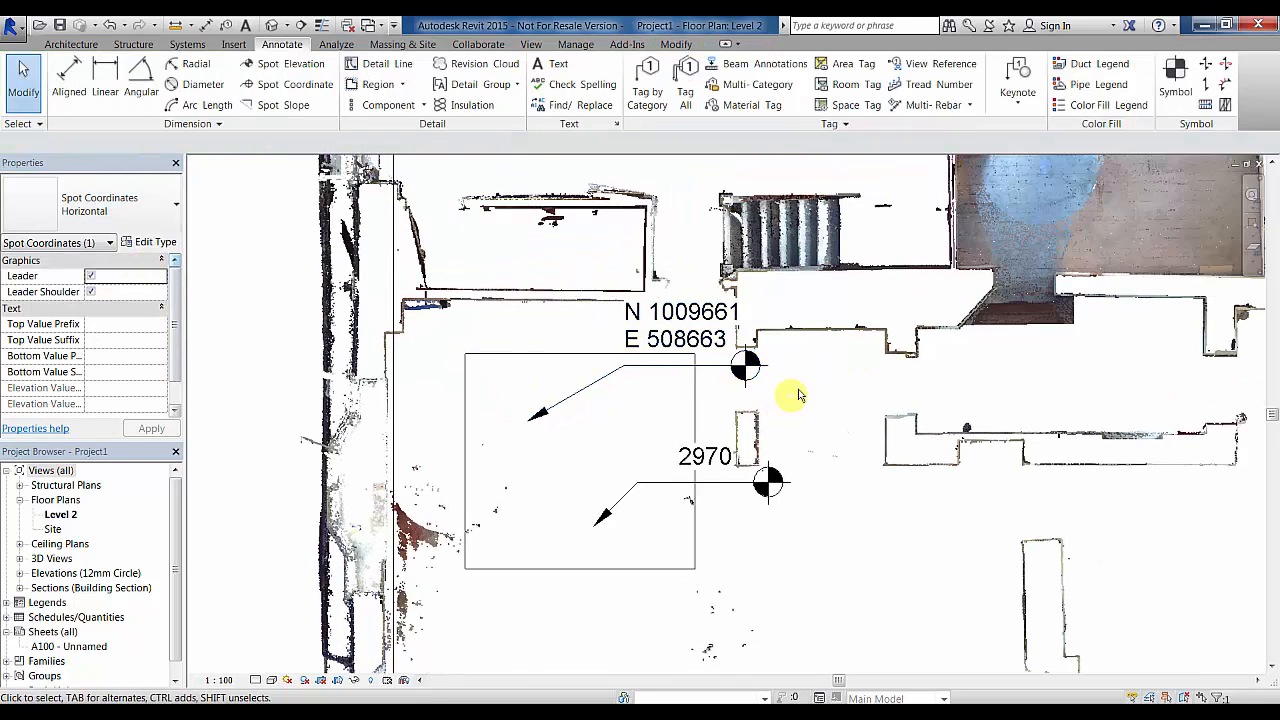